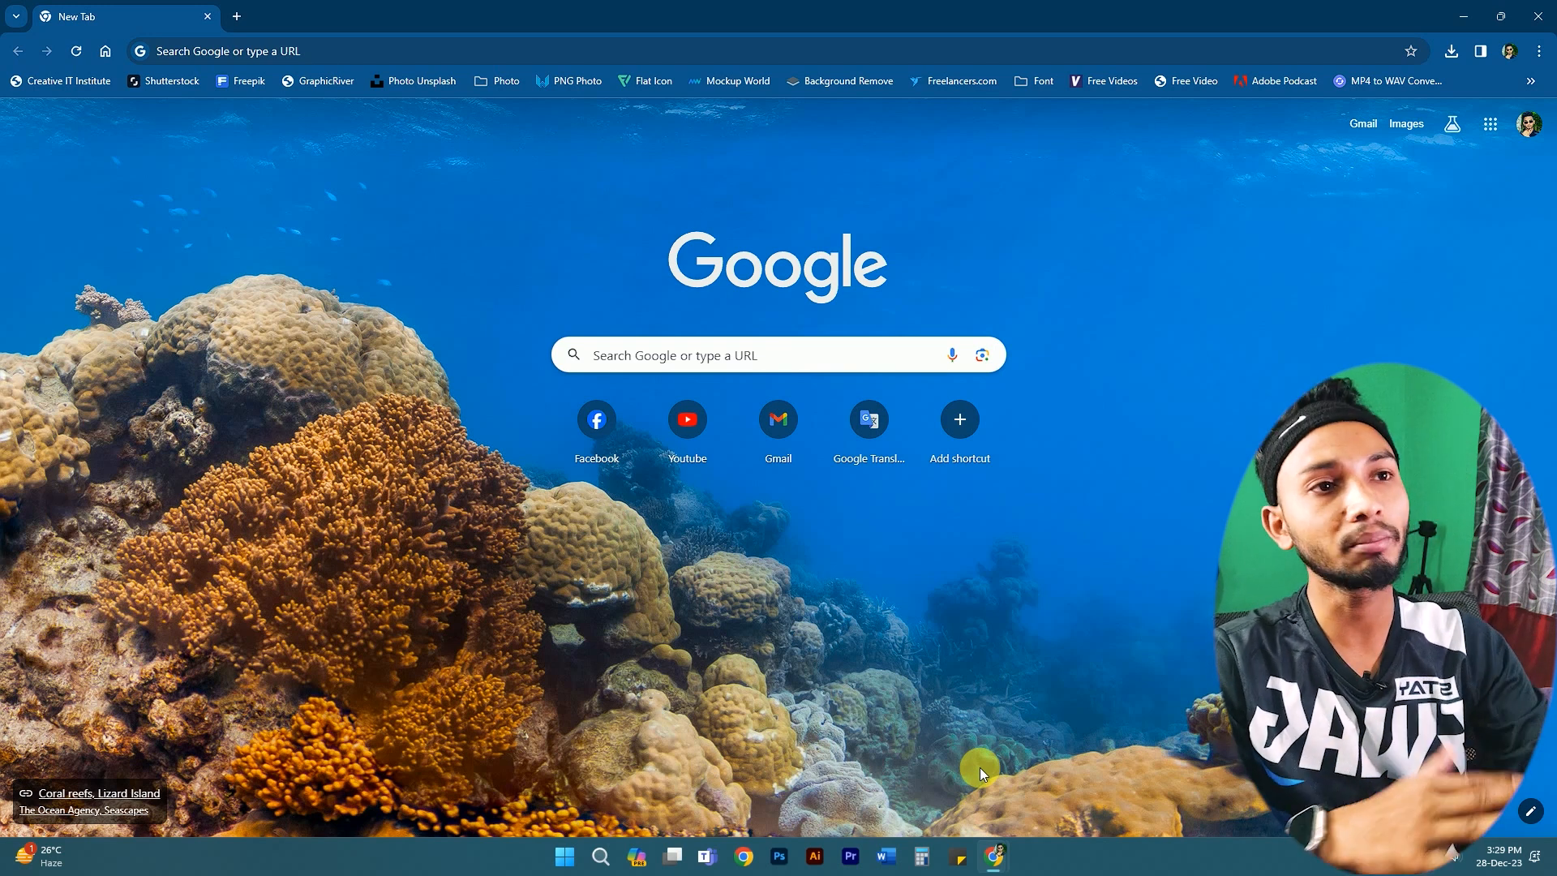
- Search the web for 'shutterstock'
left_click(390, 61)
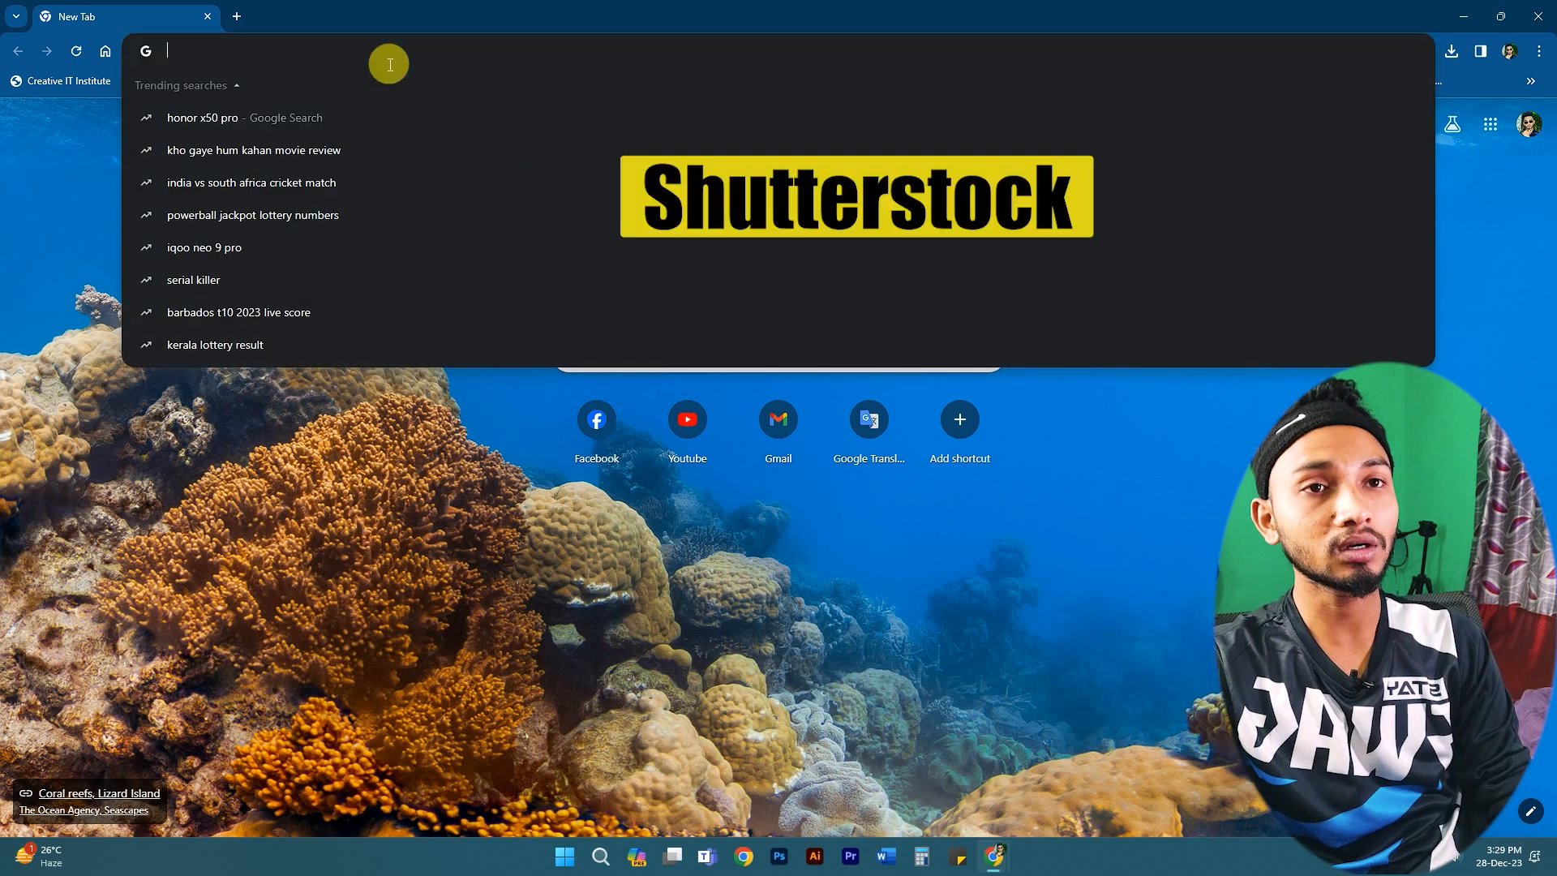
type("shutterstock")
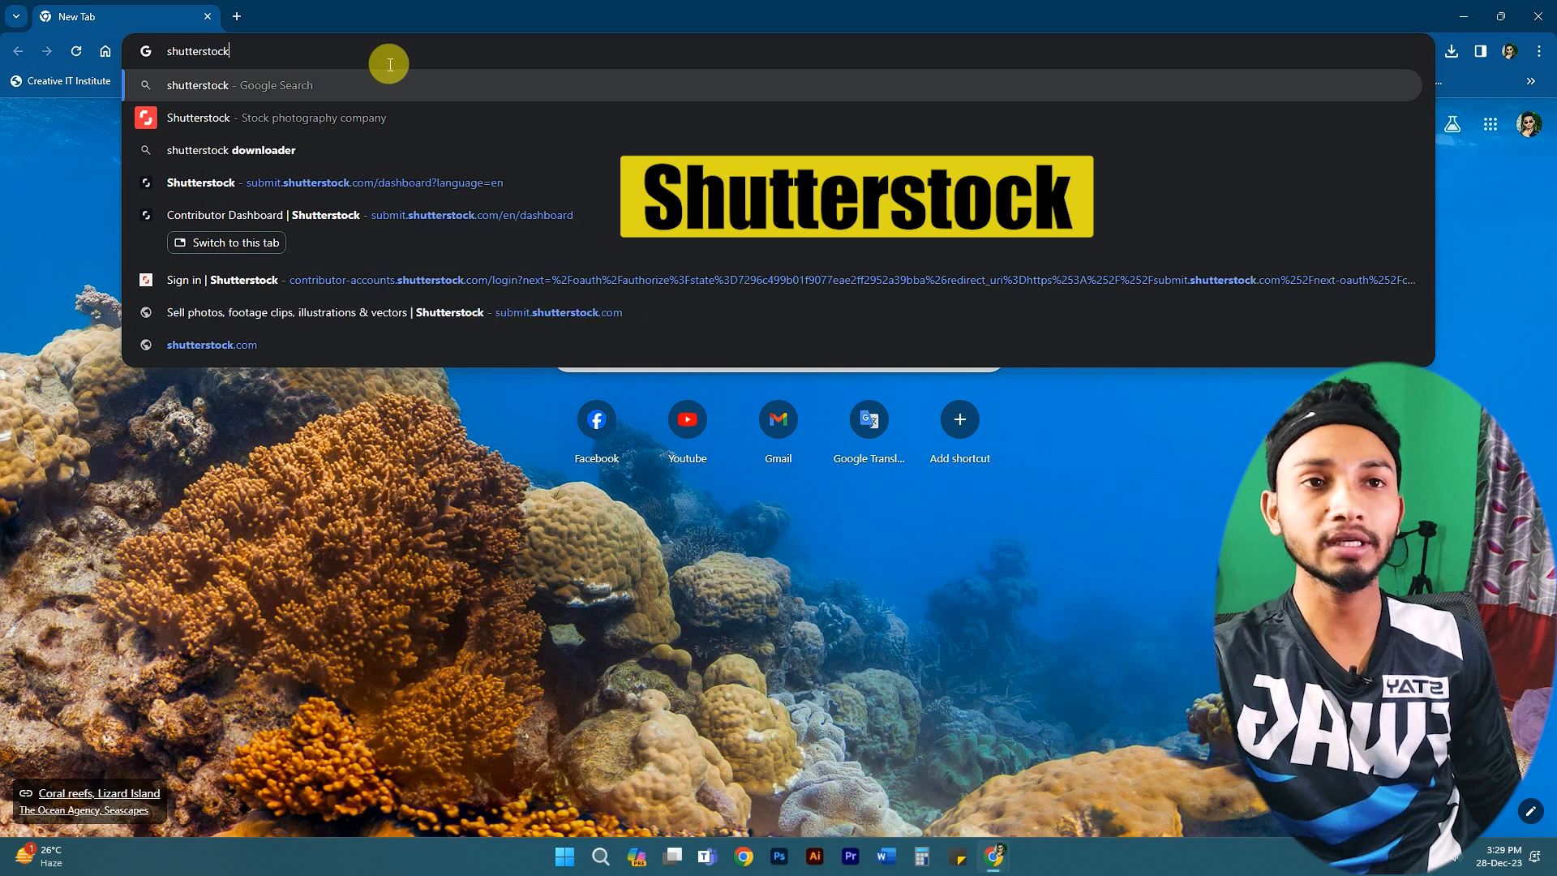
key("Return")
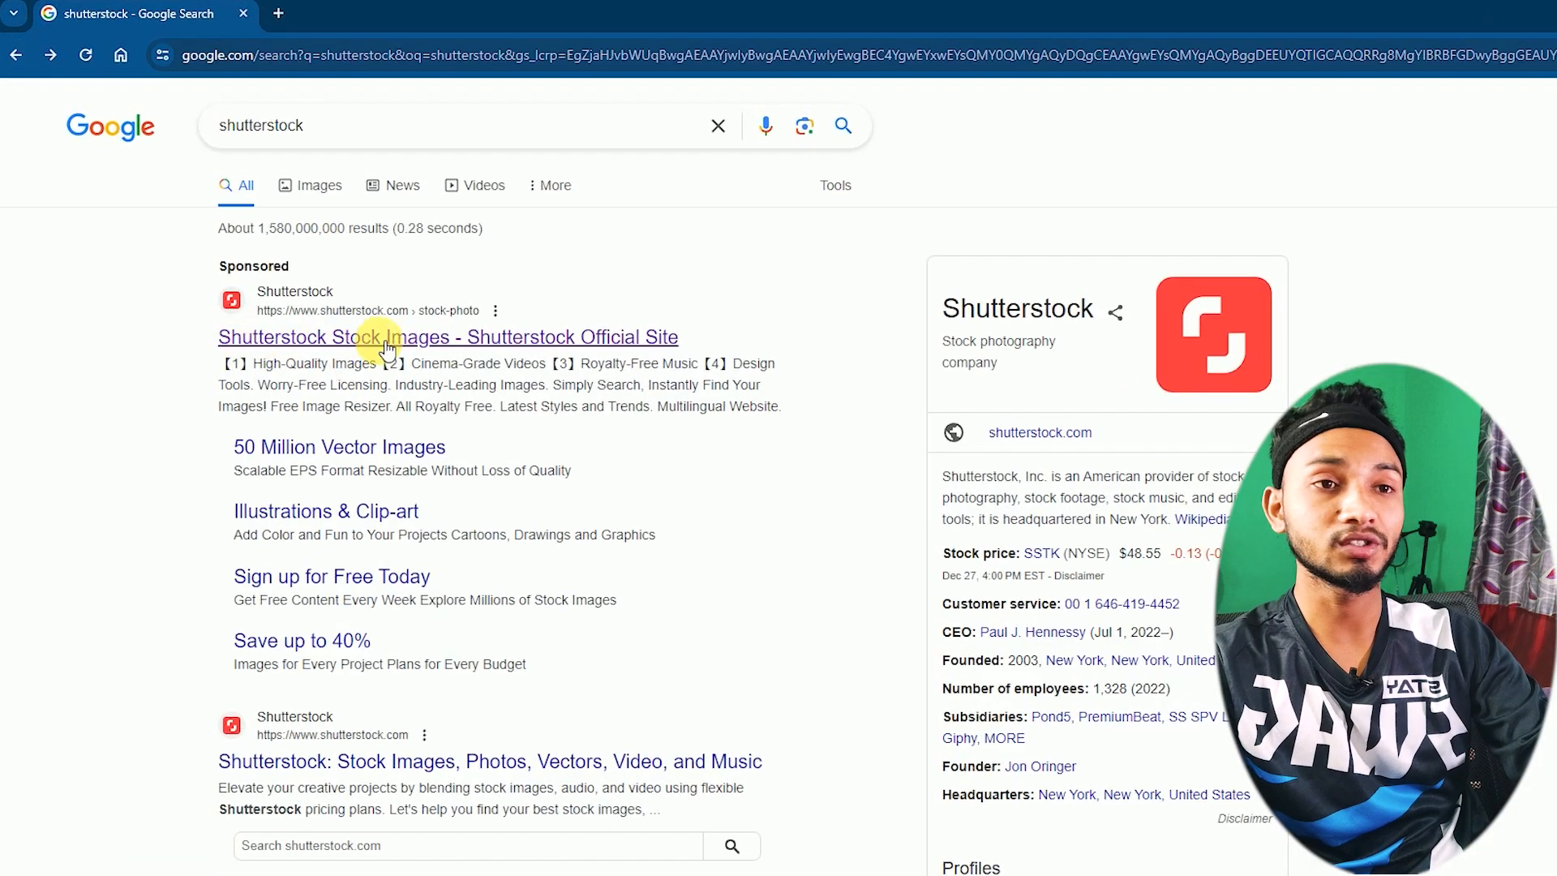
- Visit the official Shutterstock site's free-images offer, then return to the search results
left_click(581, 354)
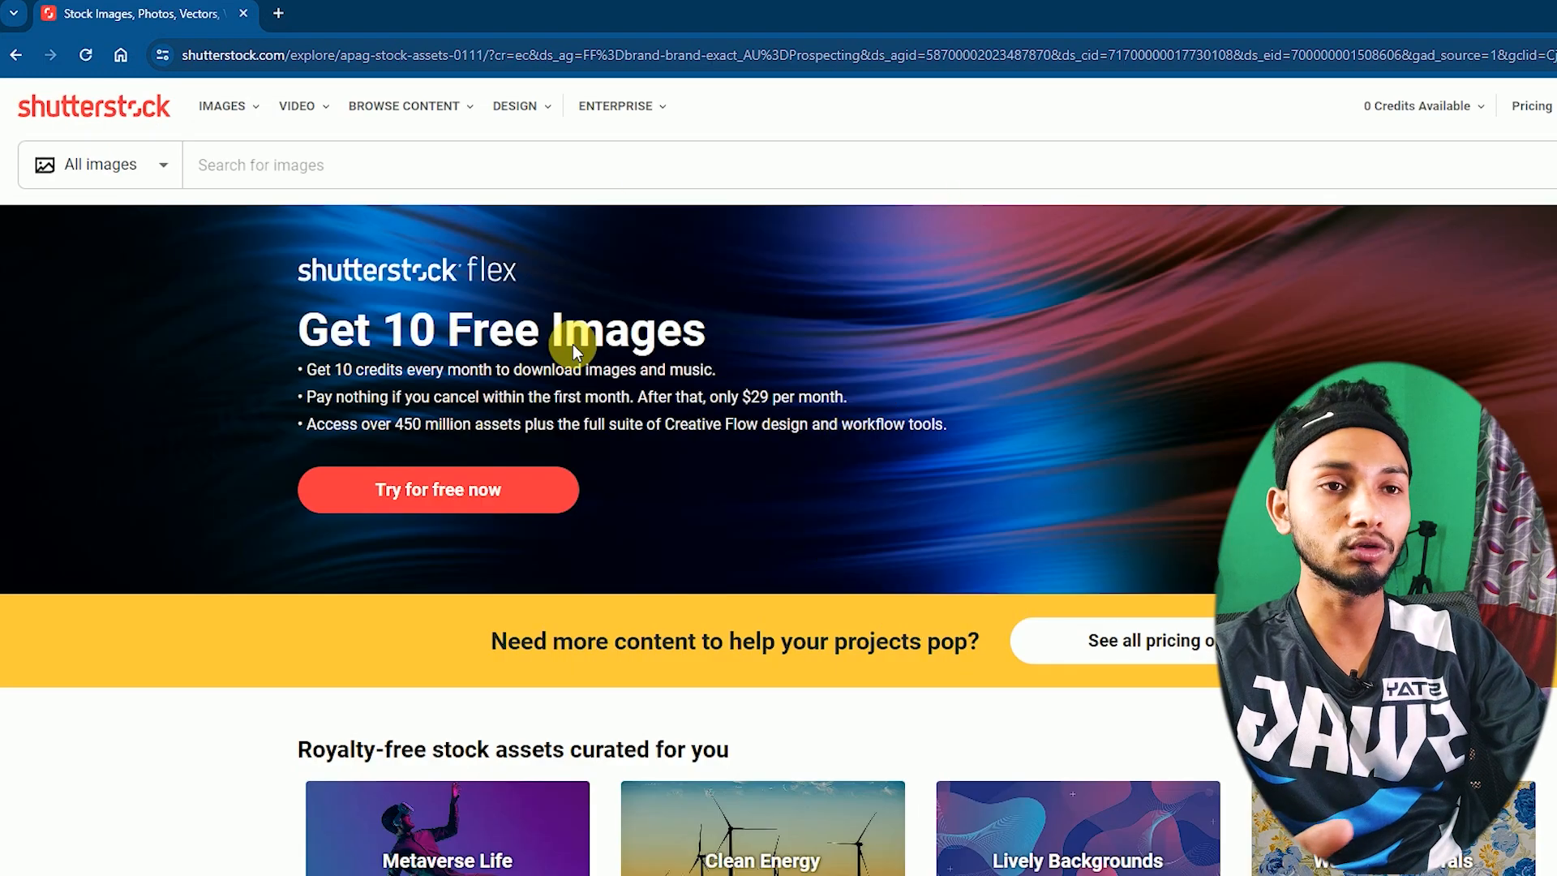
scroll(1064, 553, "down", 6)
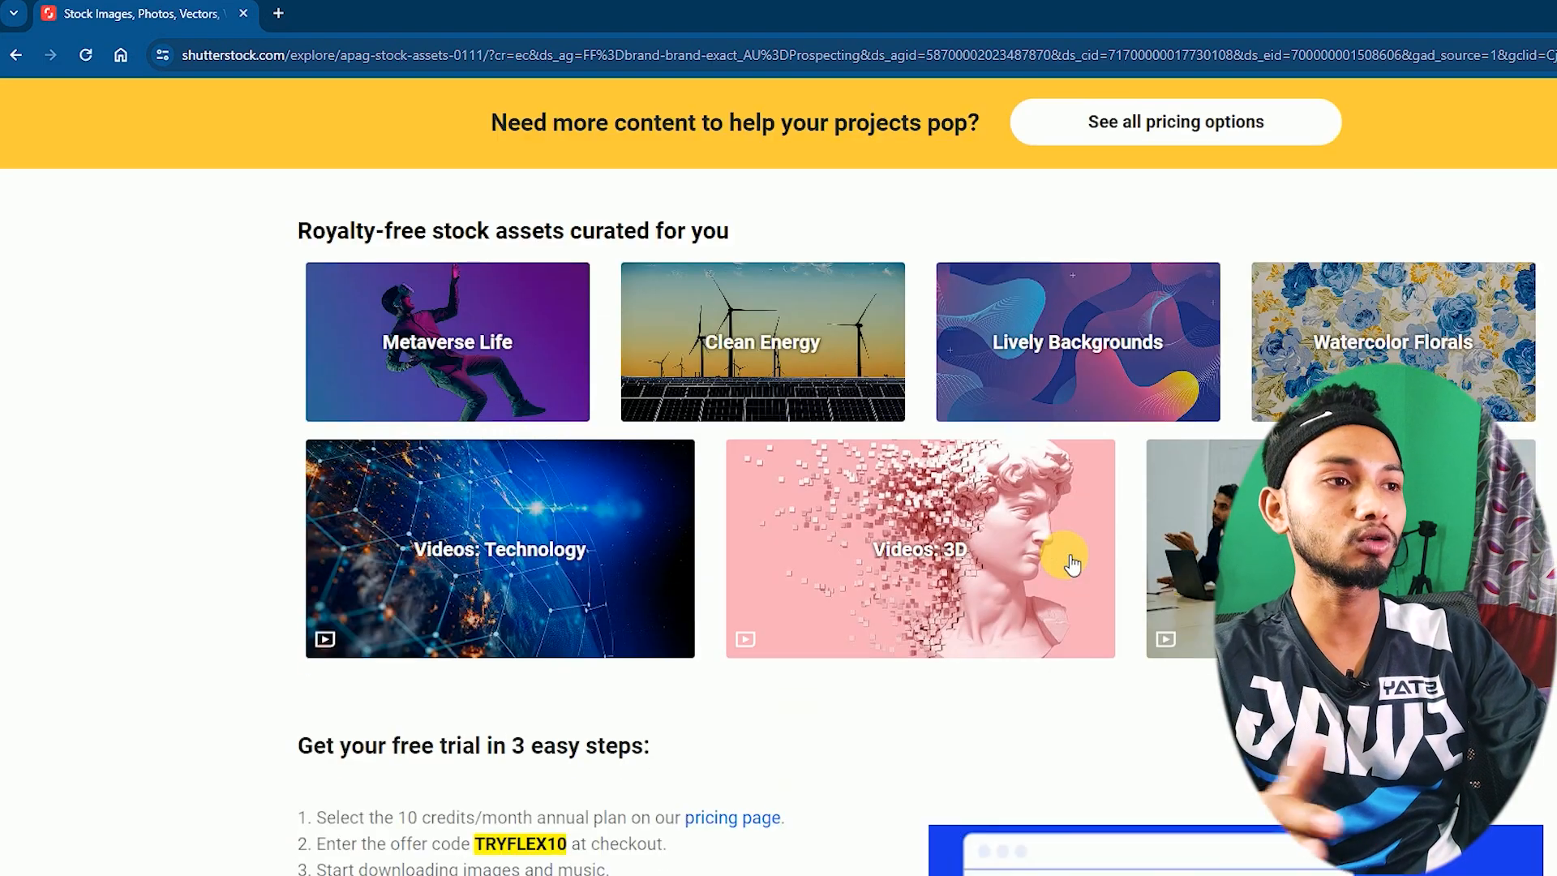
scroll(1087, 537, "down", 5)
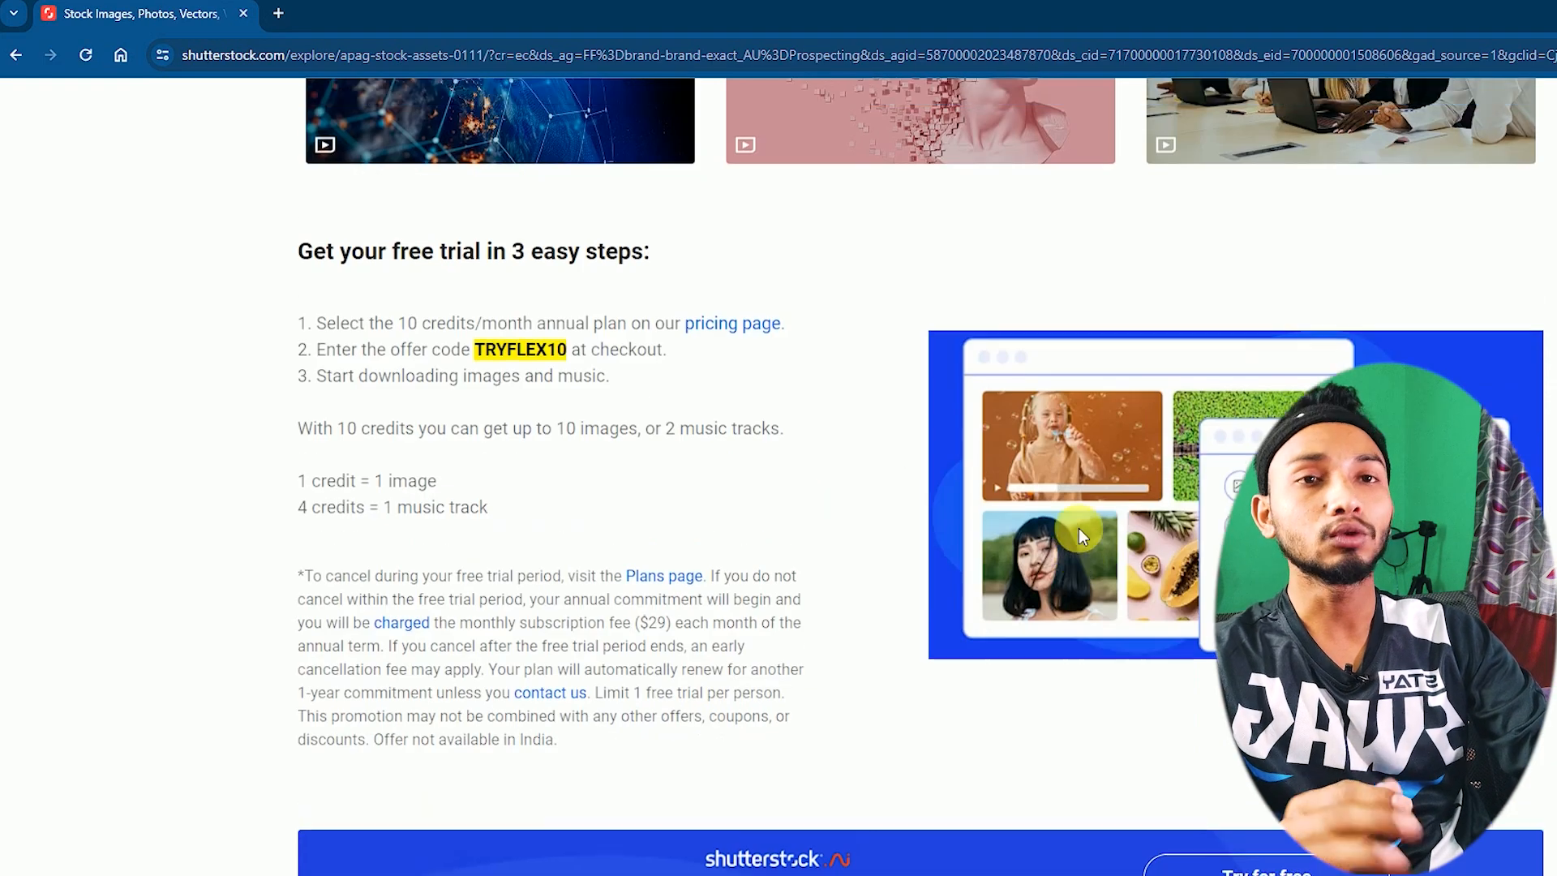
scroll(848, 528, "up", 7)
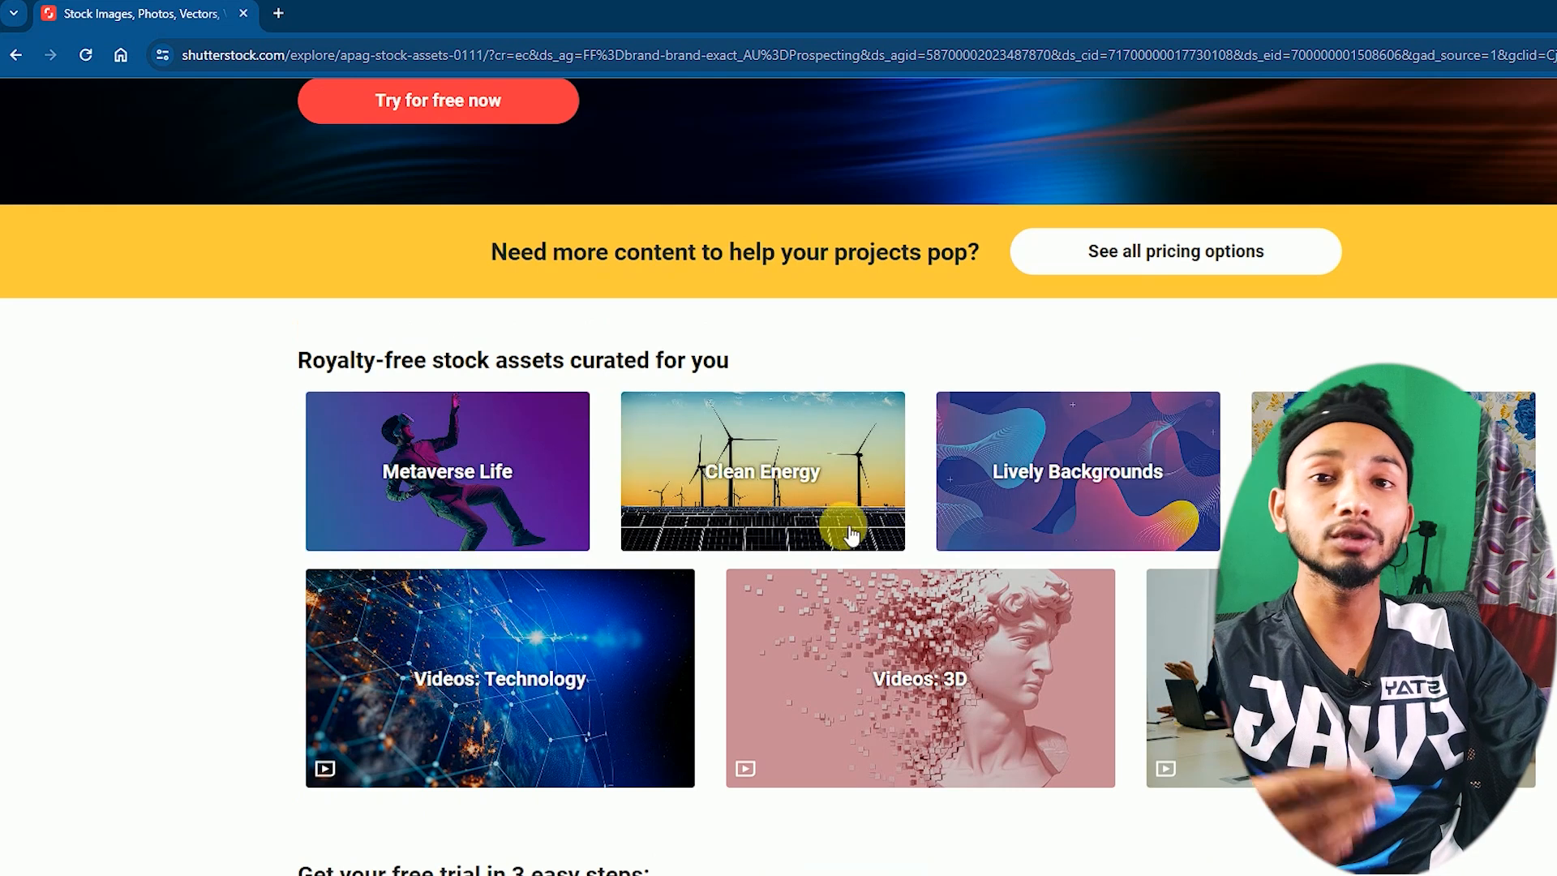
left_click(14, 58)
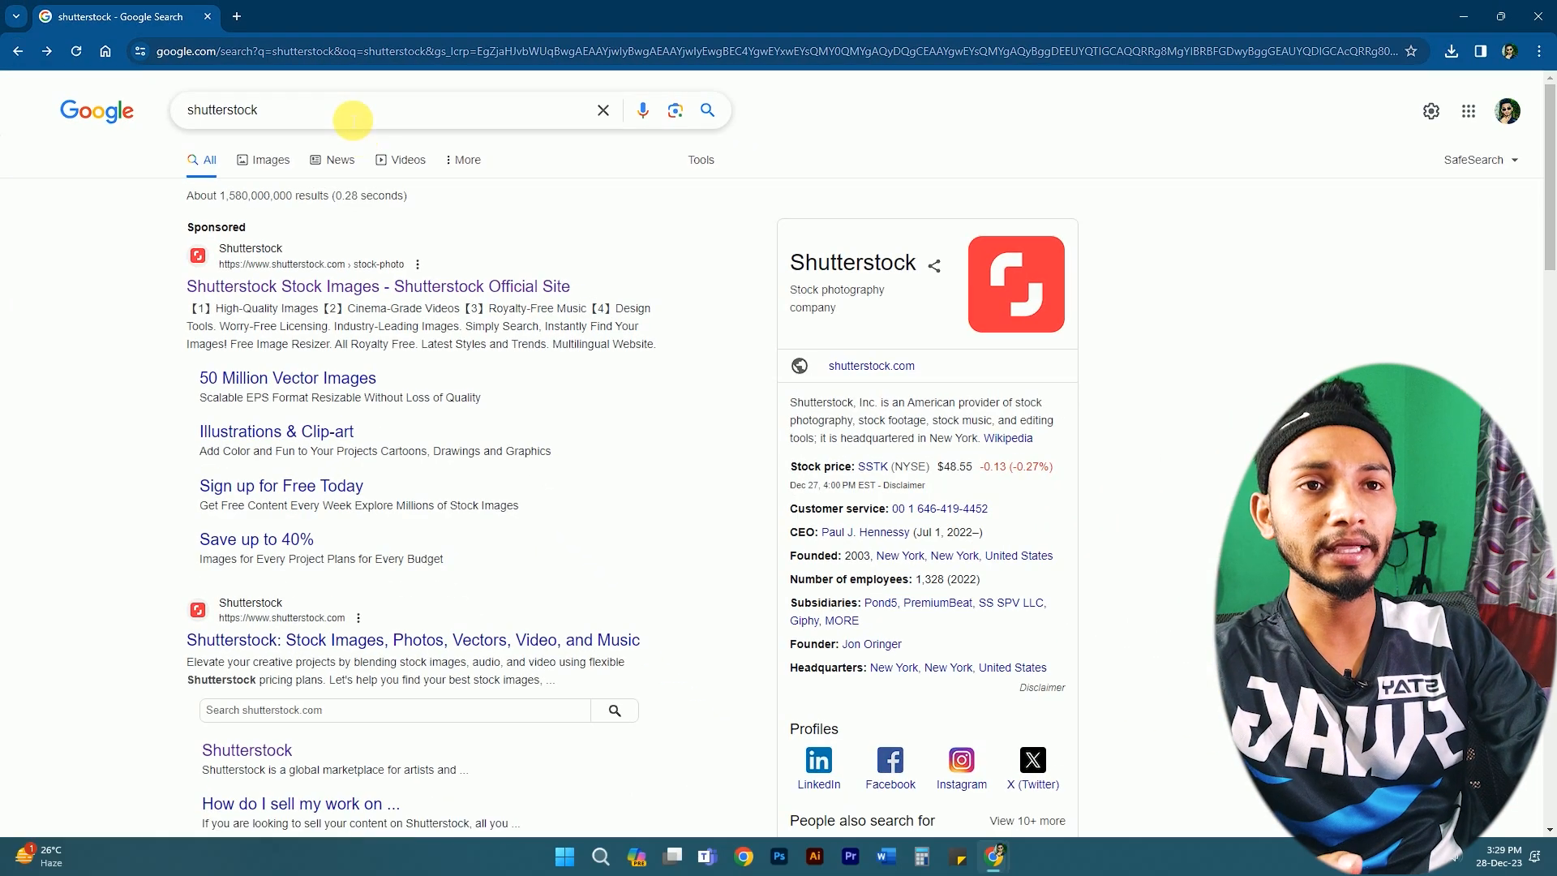
- Extend the query to 'shutterstock contributor' and run that suggested search
left_click(353, 121)
type("co")
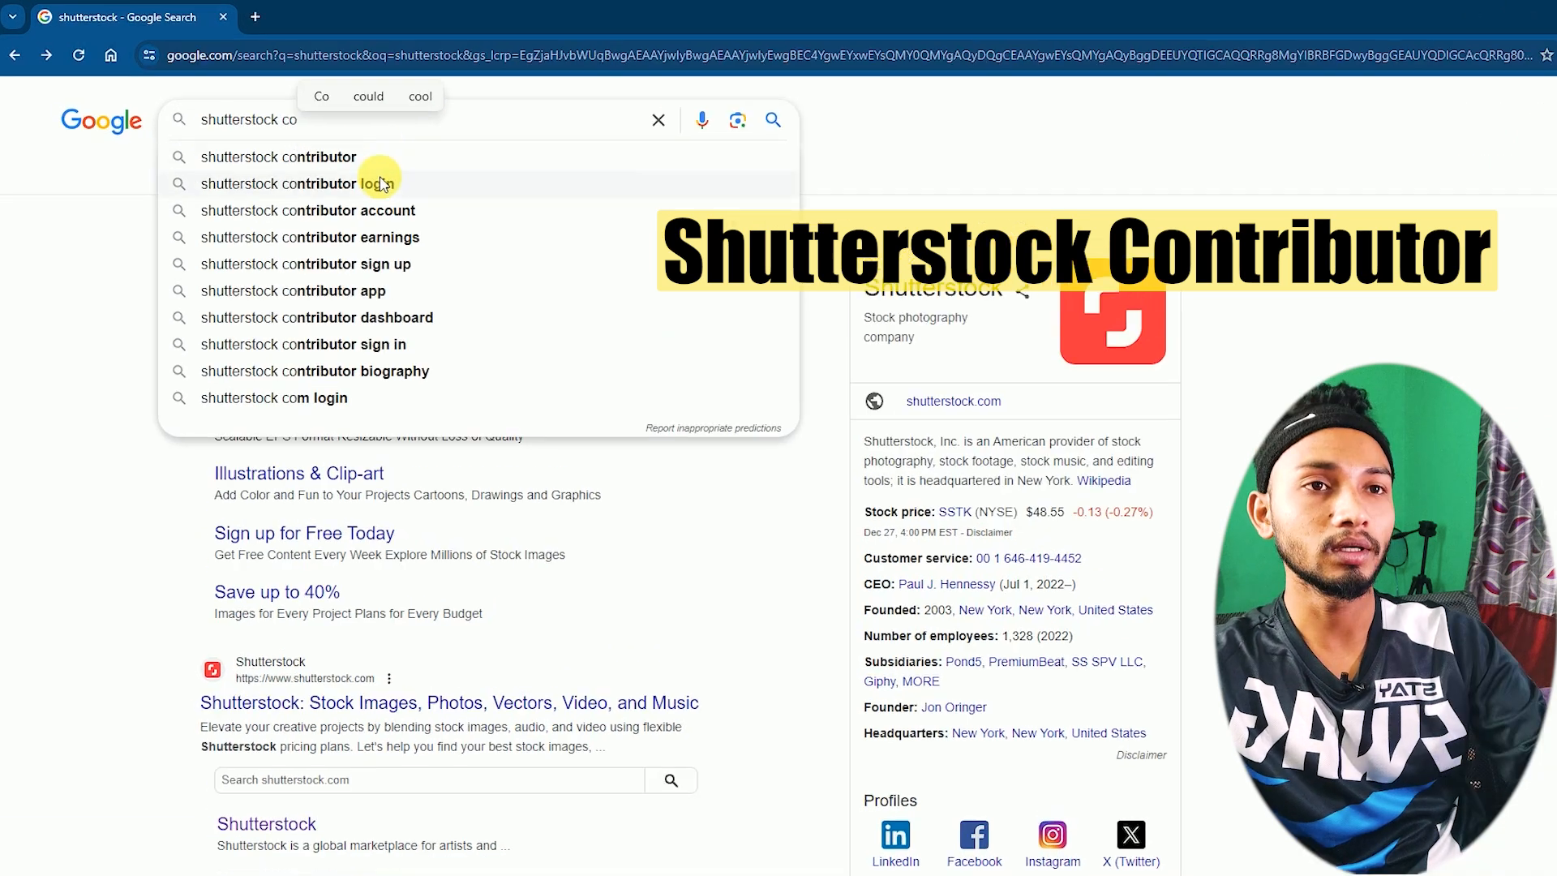
left_click(364, 158)
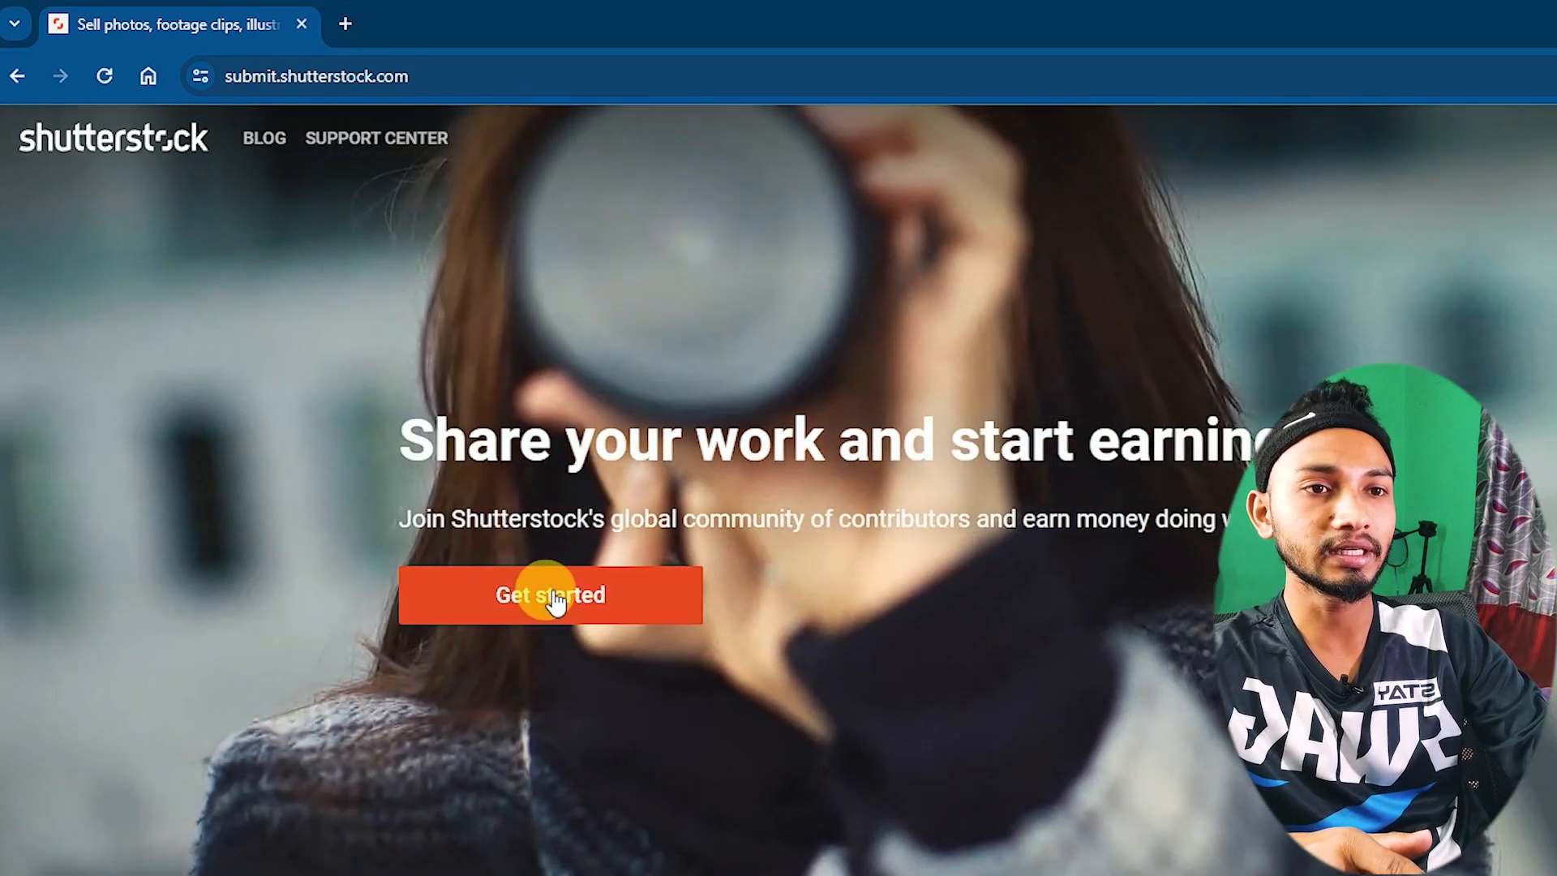
- Complete the contributor sign-up form with names, the saved e-mail and a password, then submit it
left_click(549, 597)
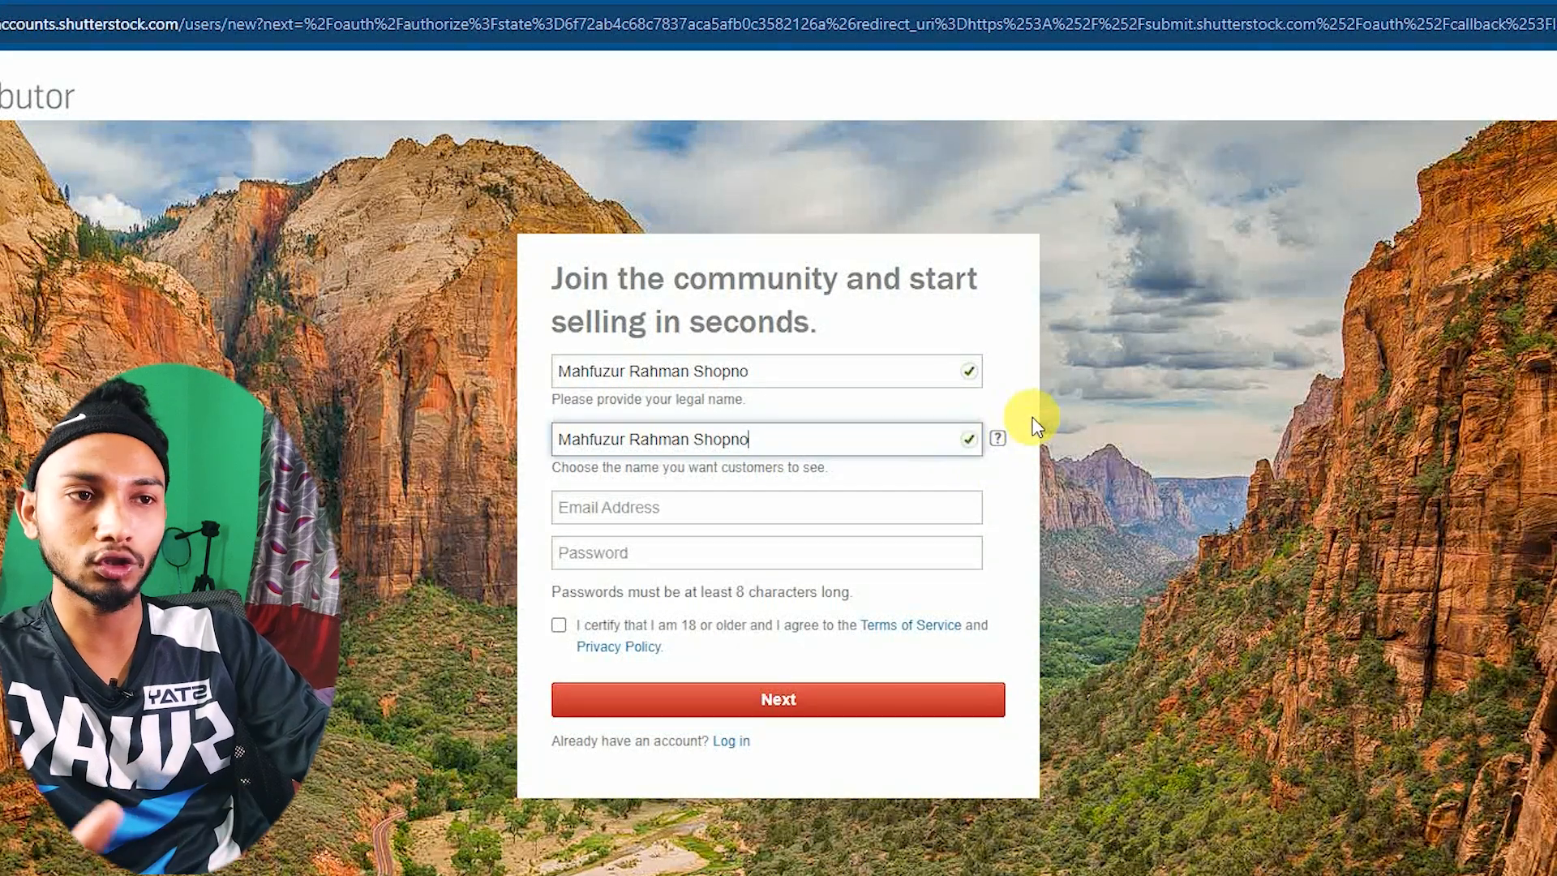
left_click(633, 511)
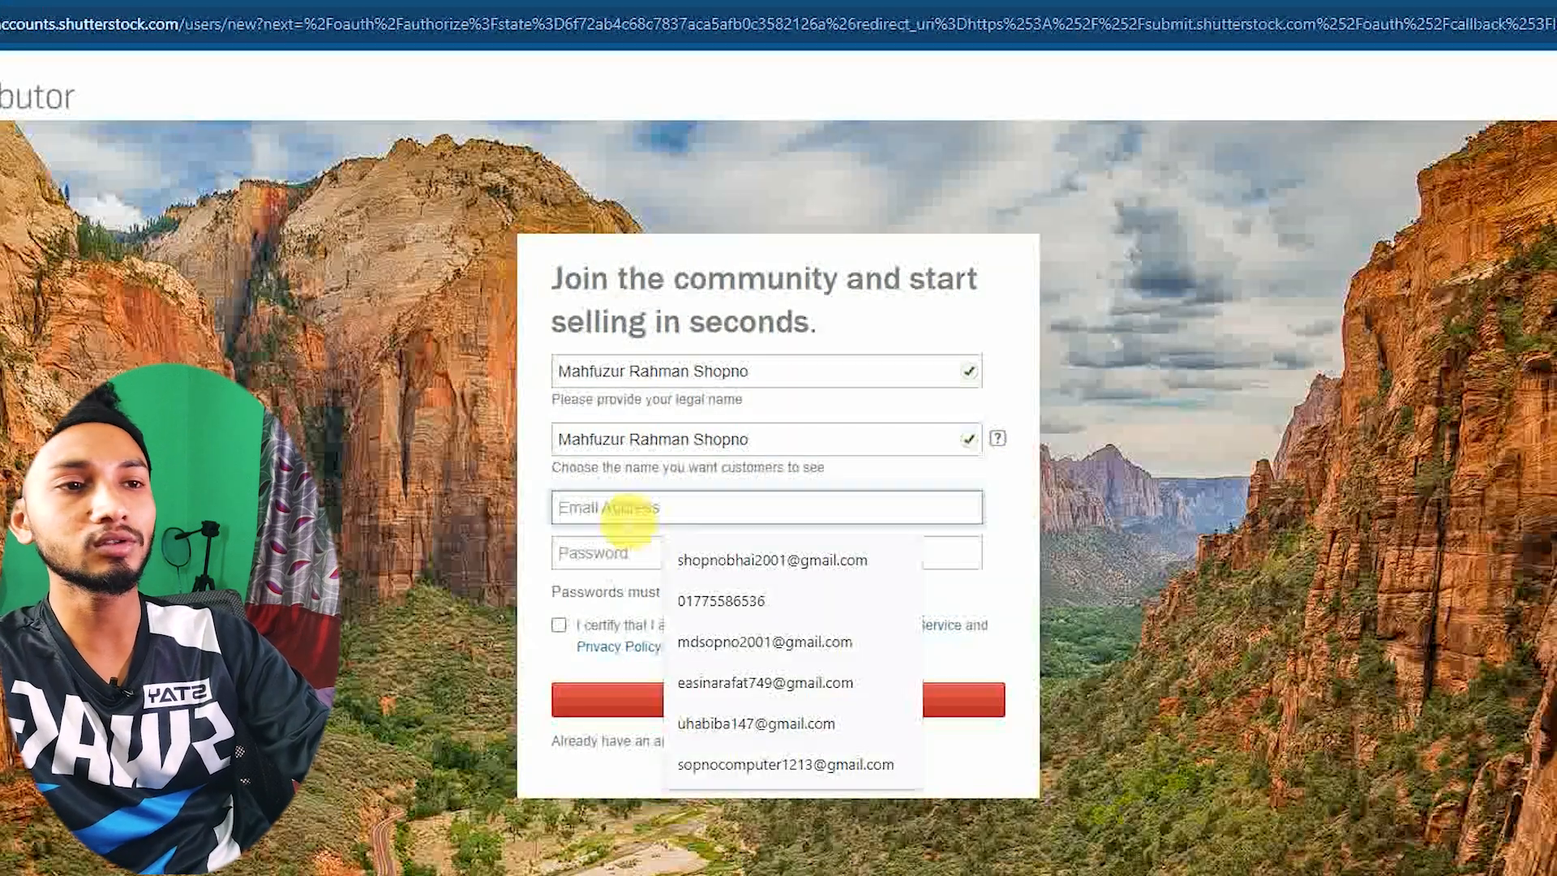
left_click(523, 467)
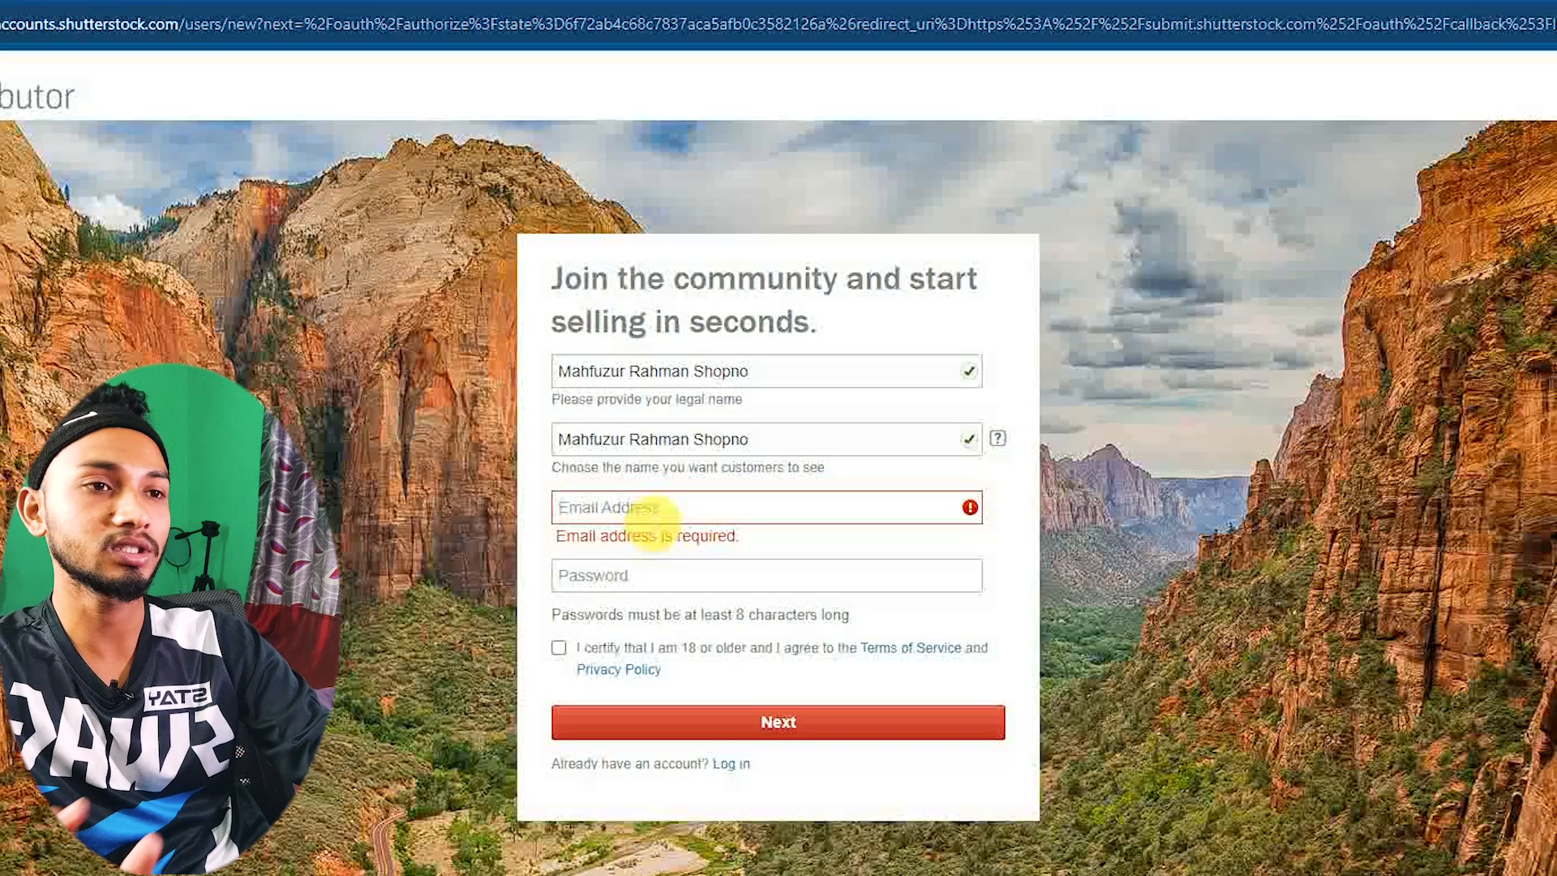
left_click(649, 510)
left_click(785, 764)
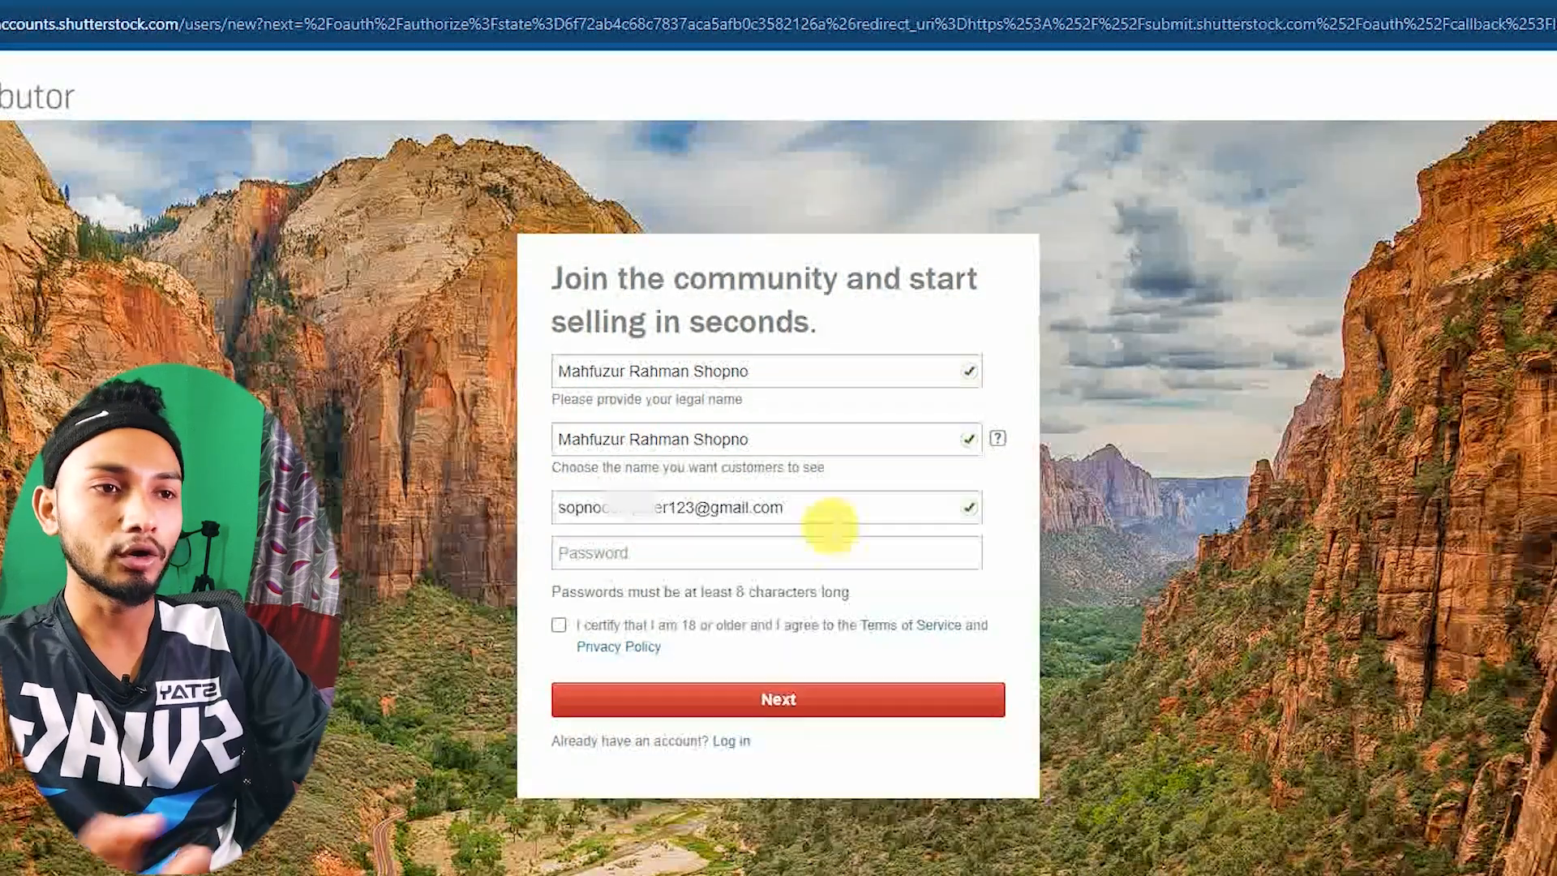
left_click(649, 554)
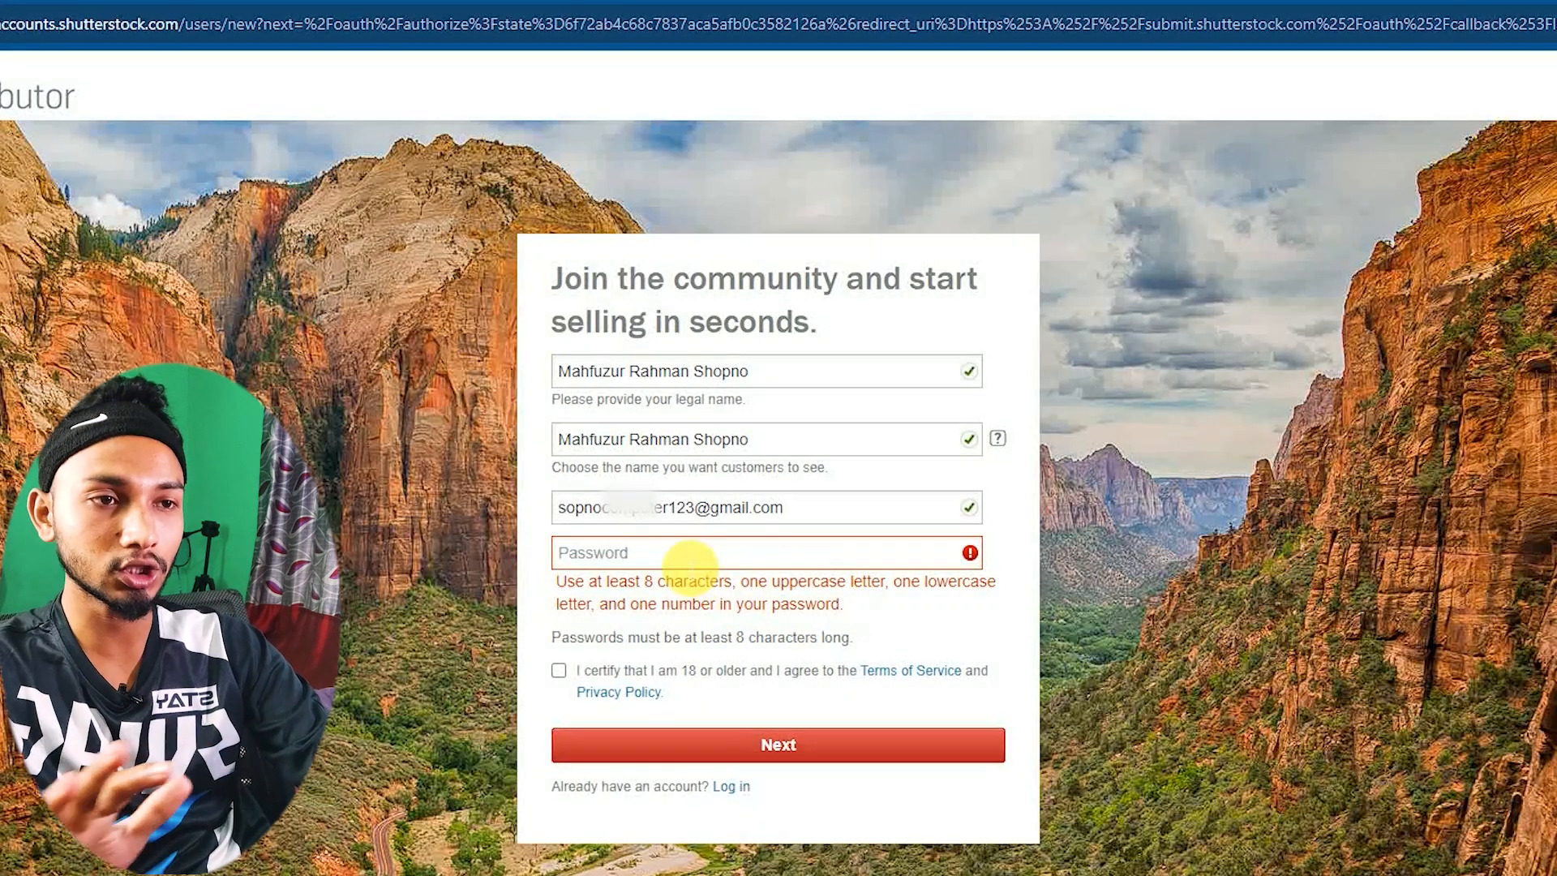
left_click(685, 561)
left_click(604, 556)
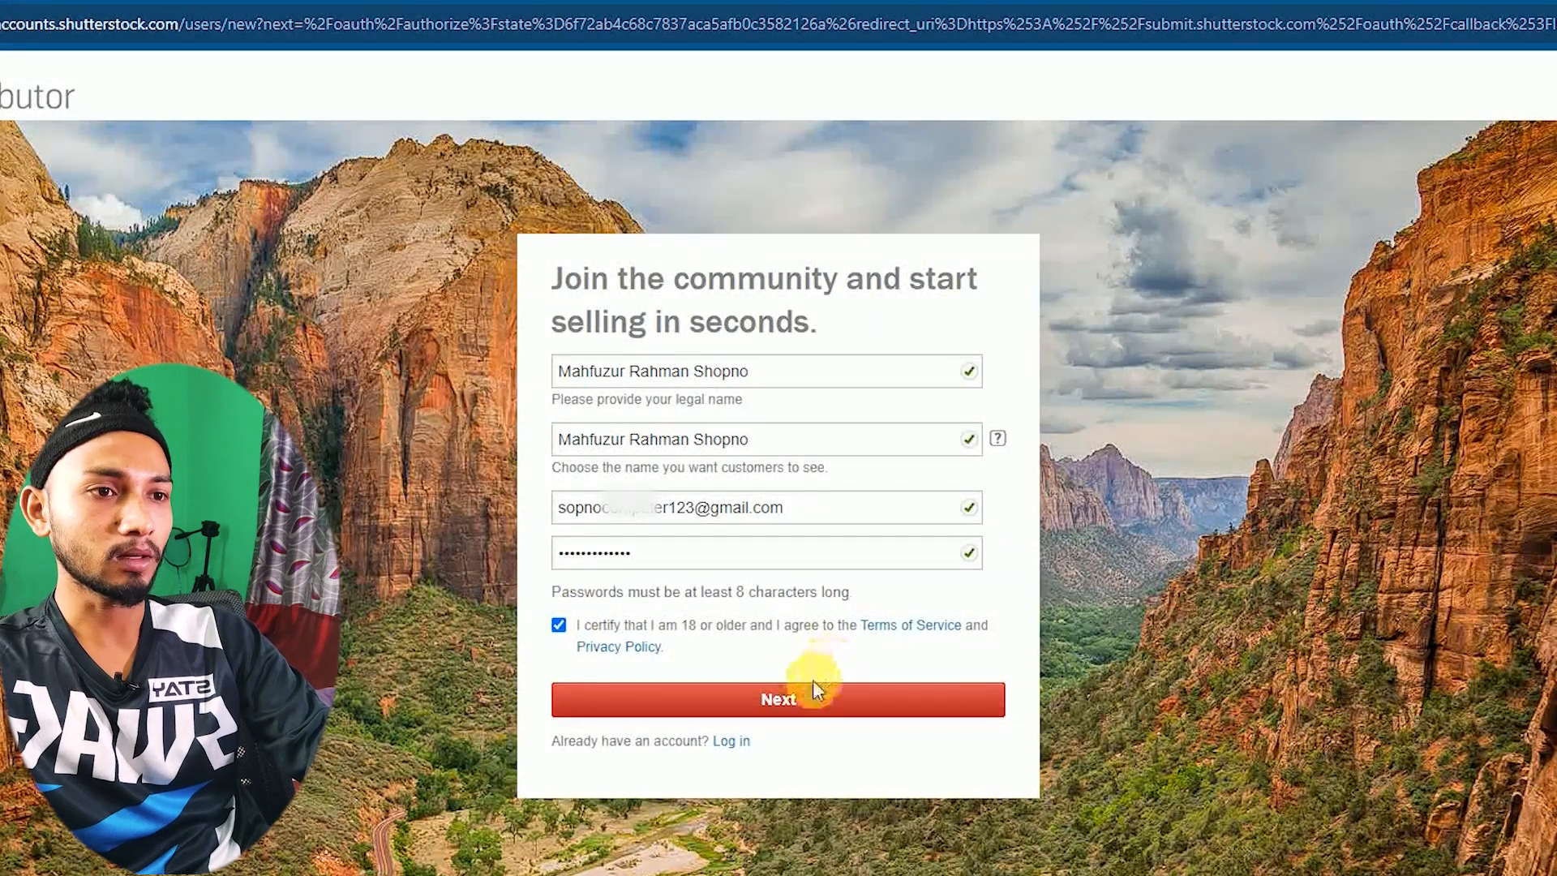
left_click(755, 712)
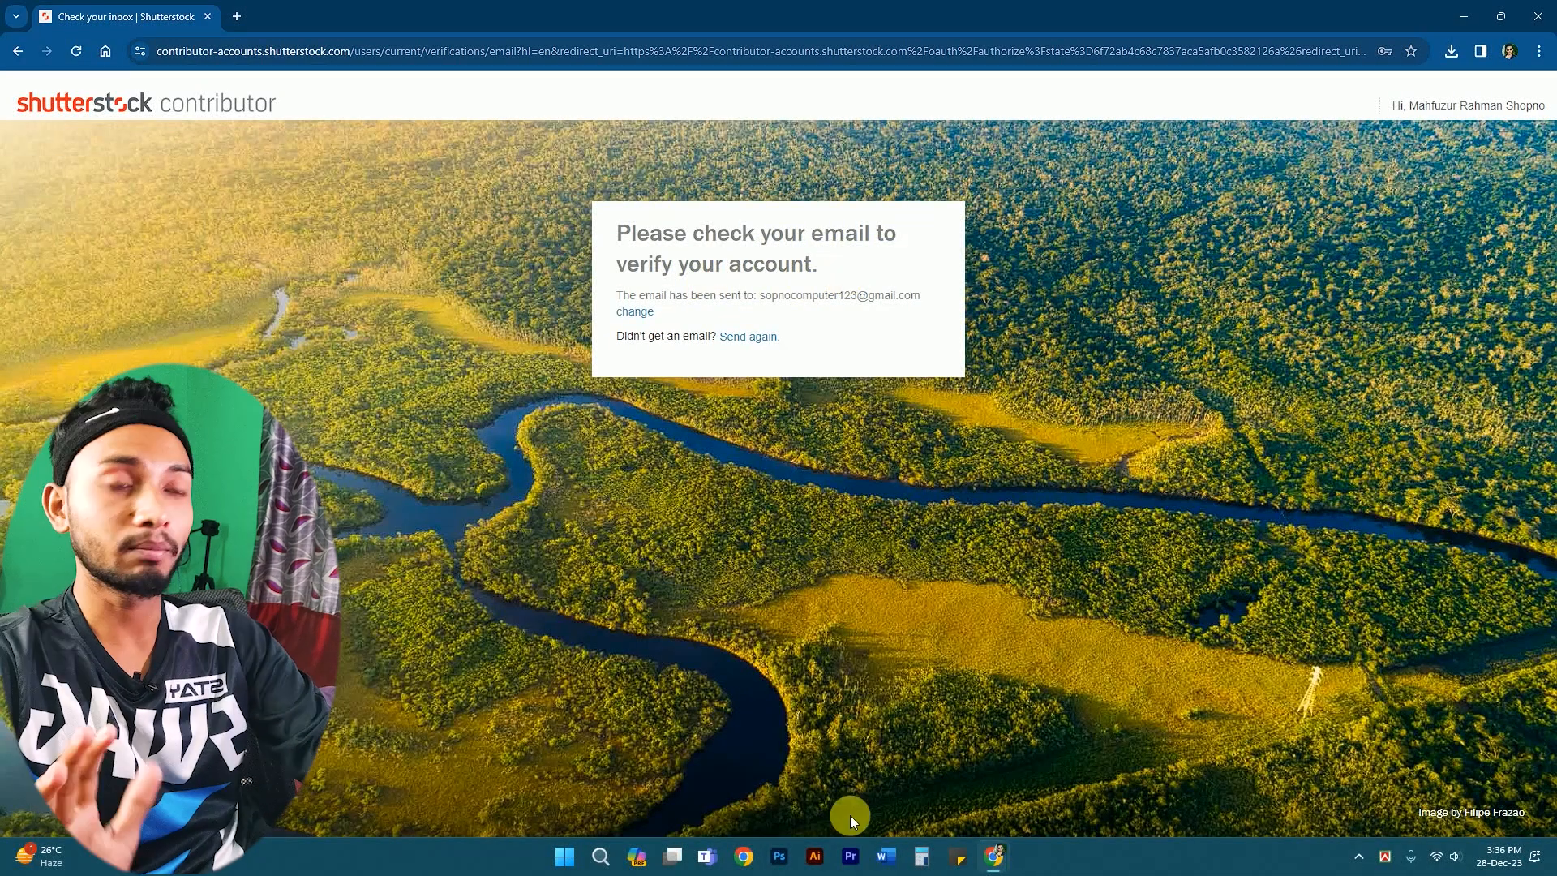
- In Gmail, open Shutterstock's 'Verify your email address' message and follow its verification link
mouse_move(1003, 852)
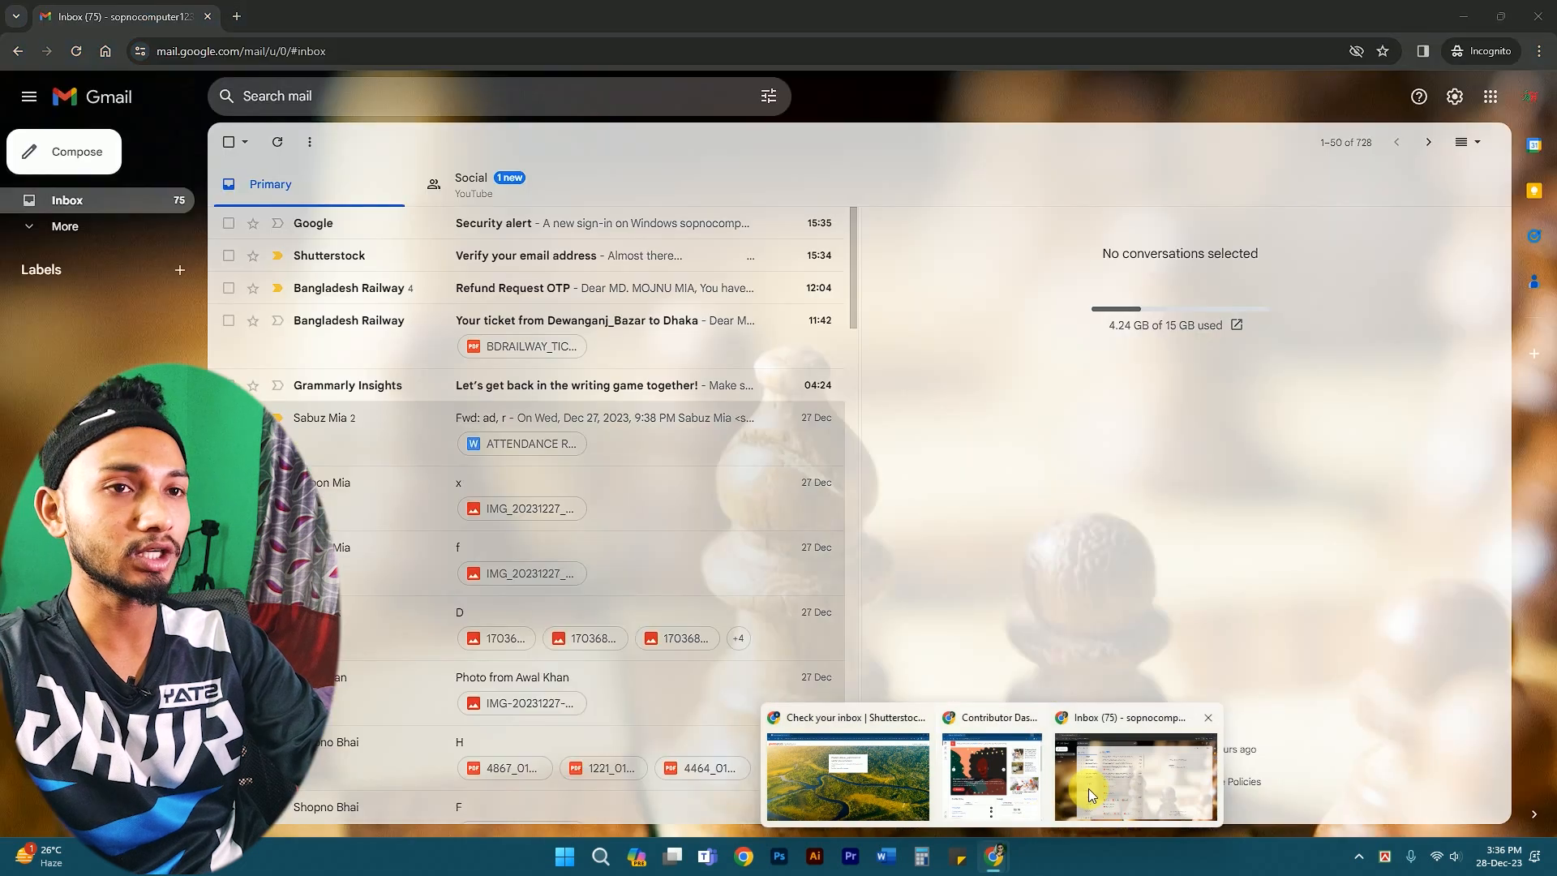
left_click(1089, 795)
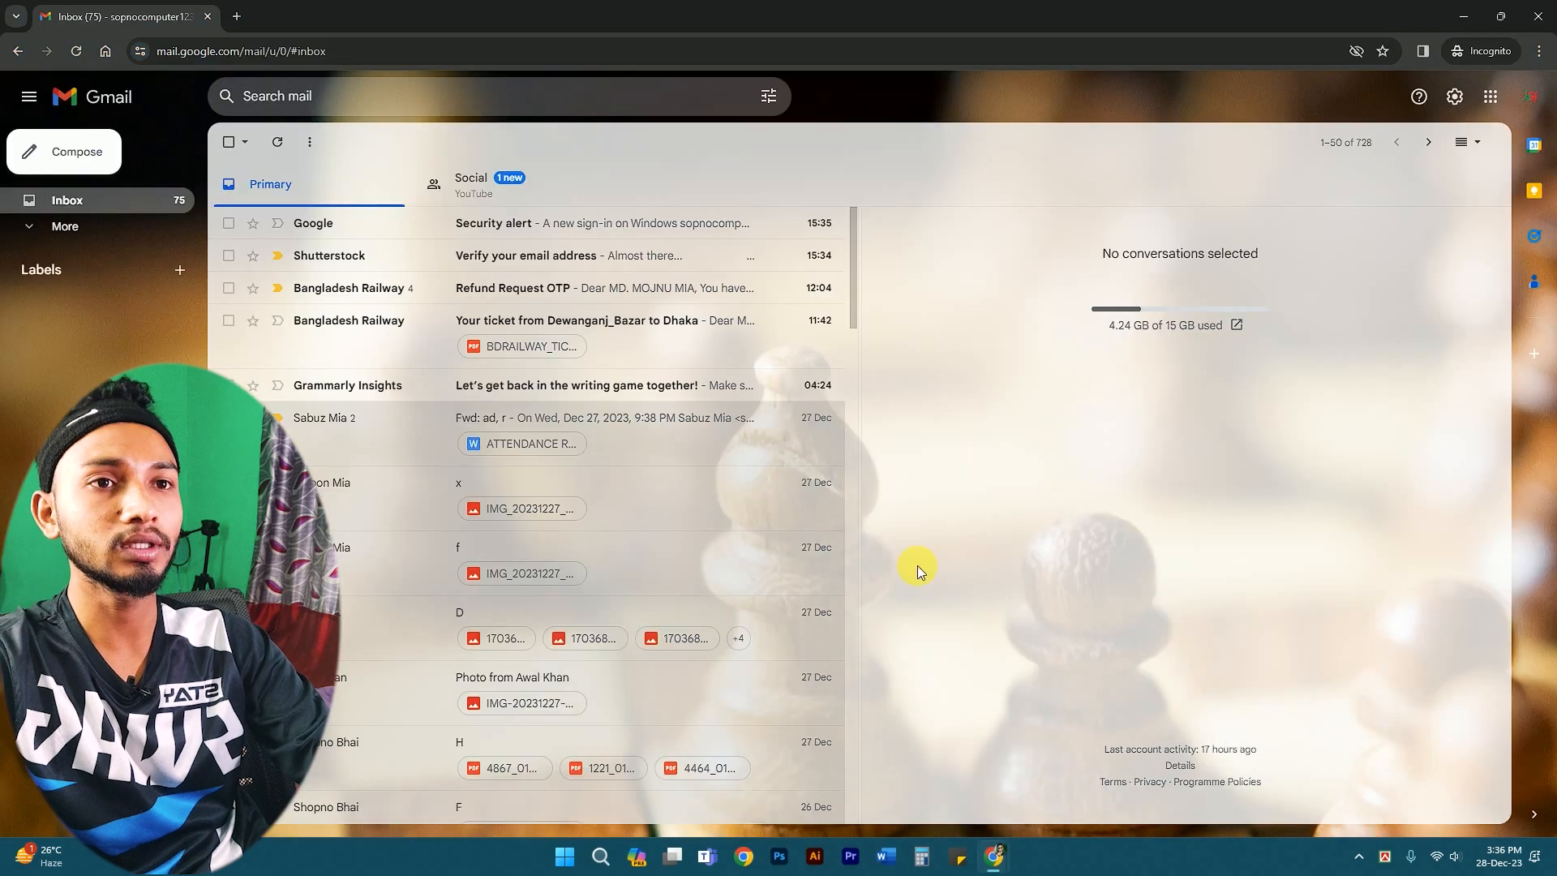
left_click(361, 256)
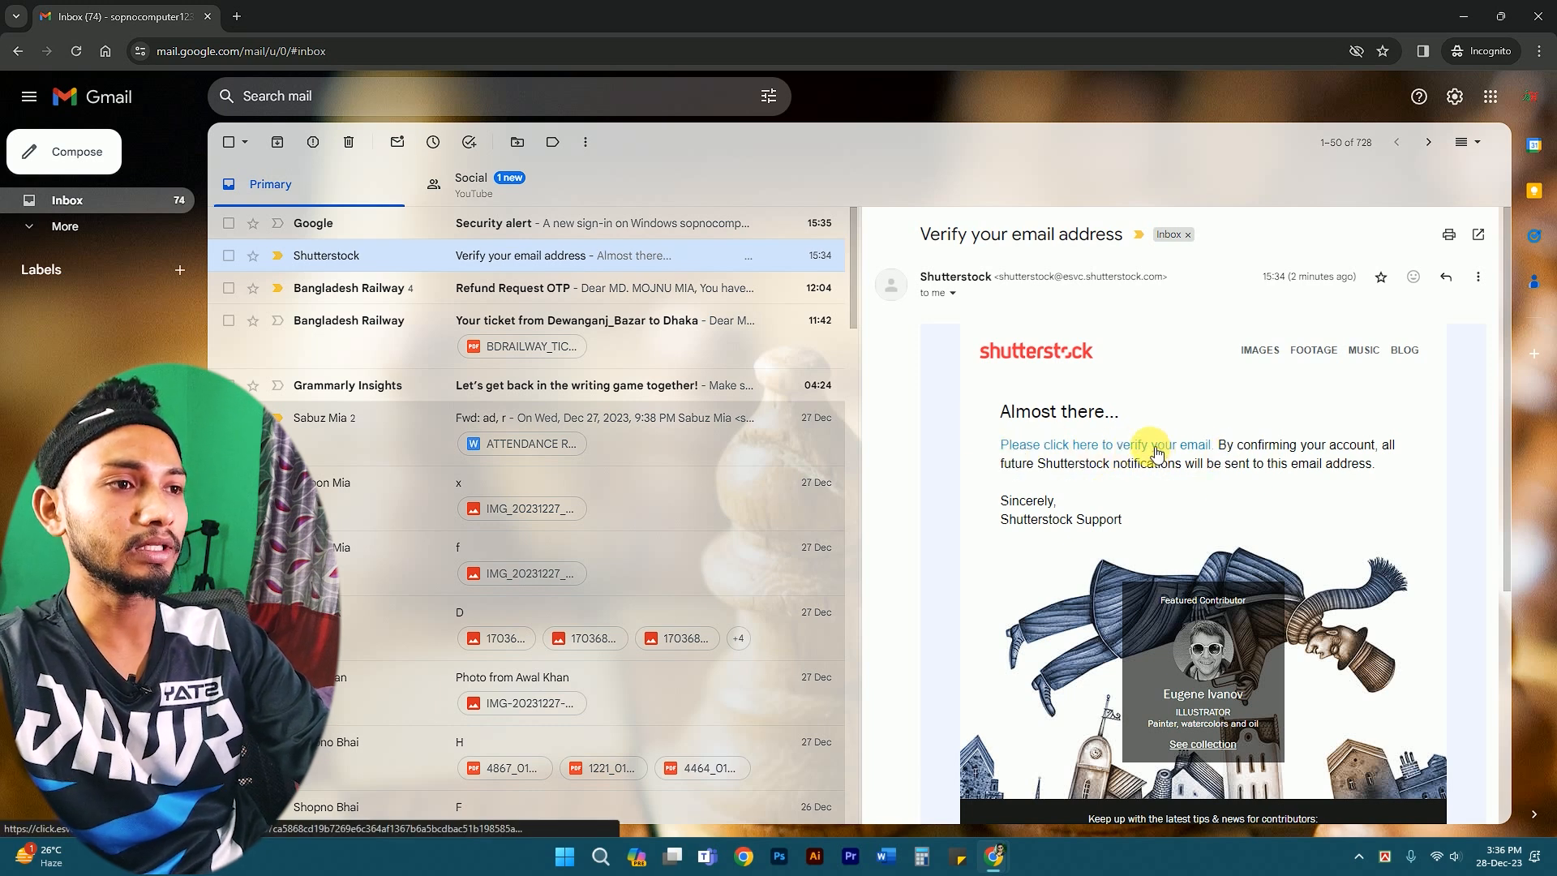
left_click(1156, 450)
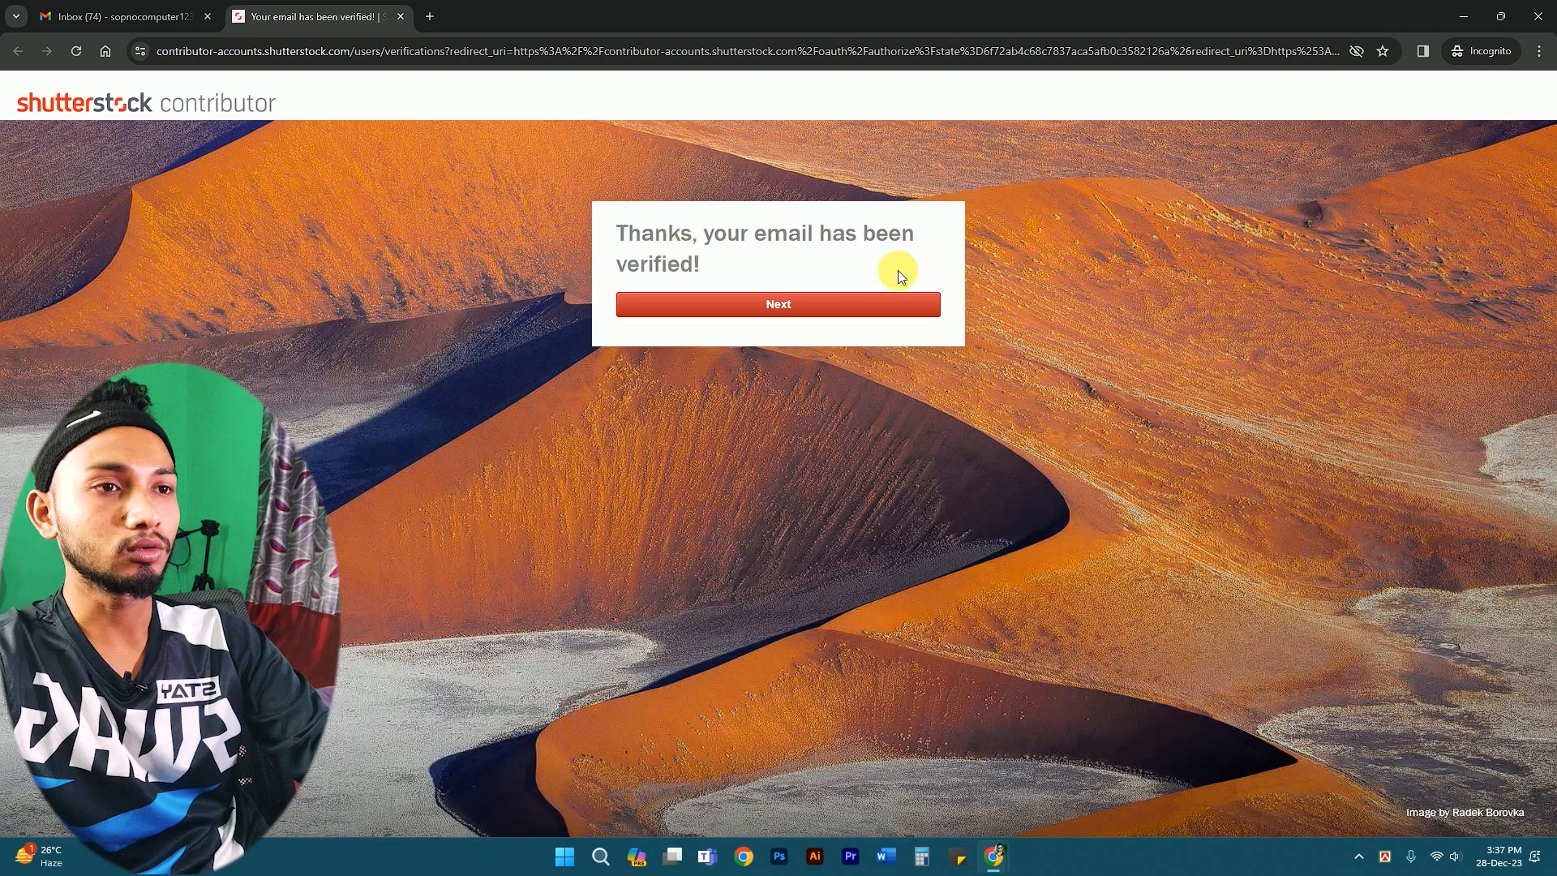
- Sign in with the new account's e-mail and password, then select the verification code field
left_click(801, 303)
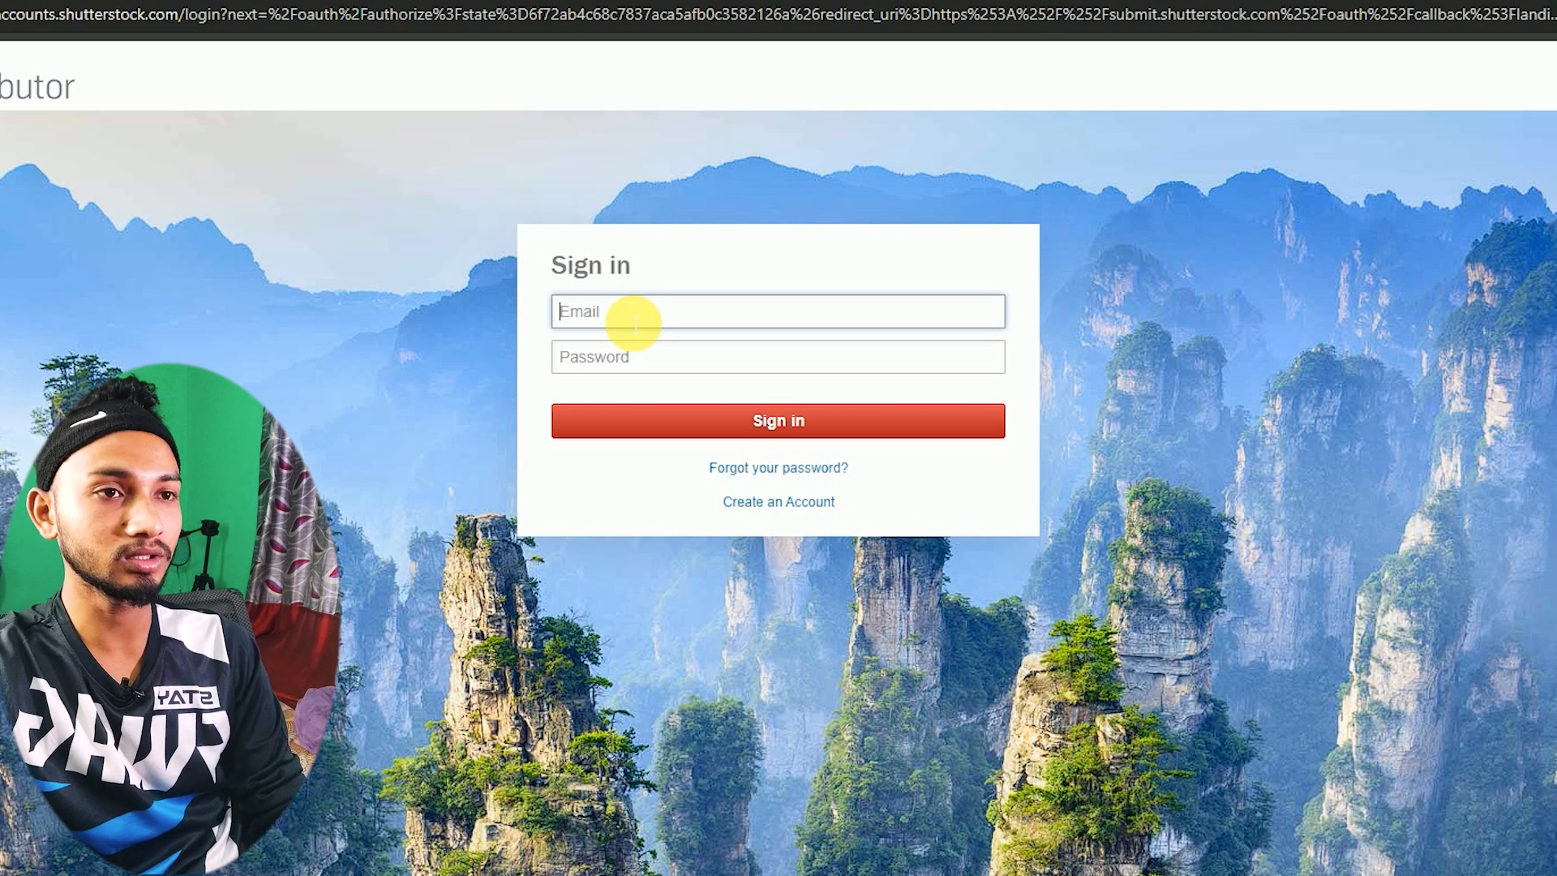
left_click(632, 372)
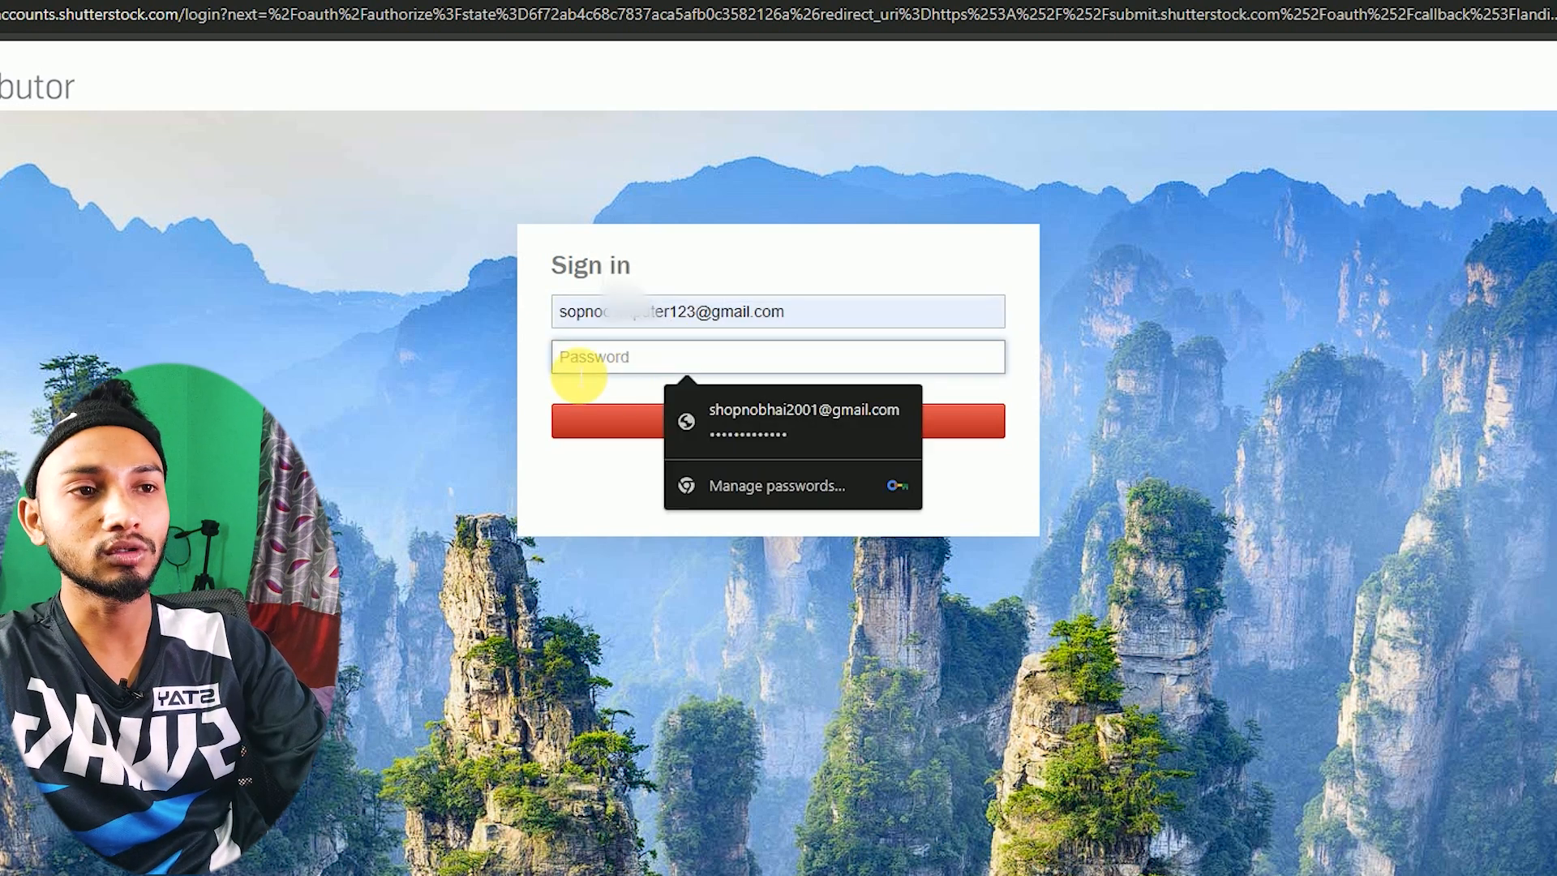
left_click(530, 367)
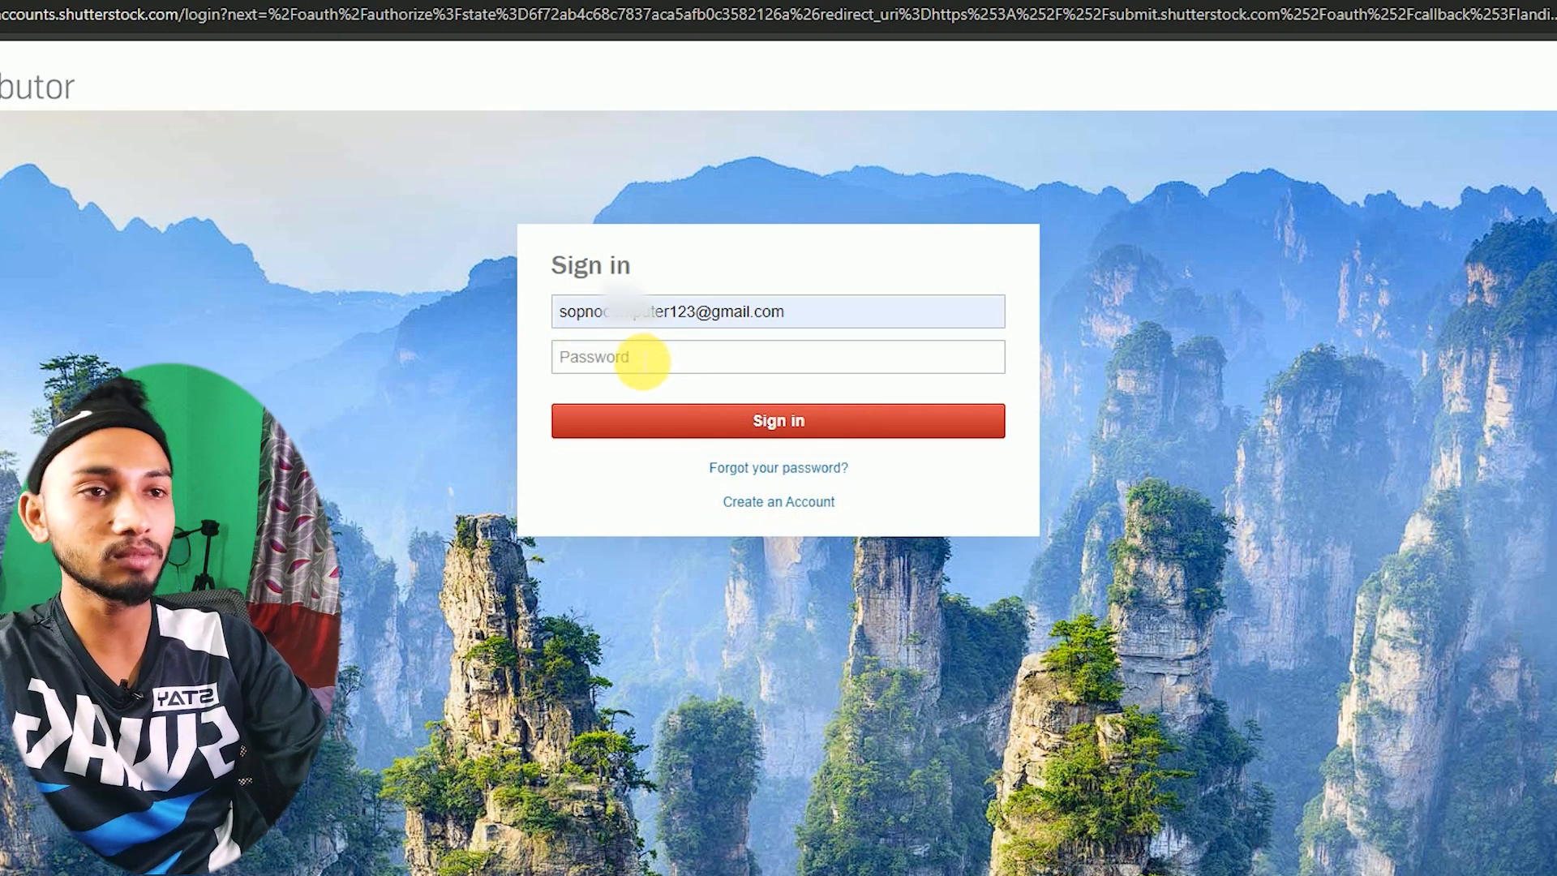
left_click(640, 365)
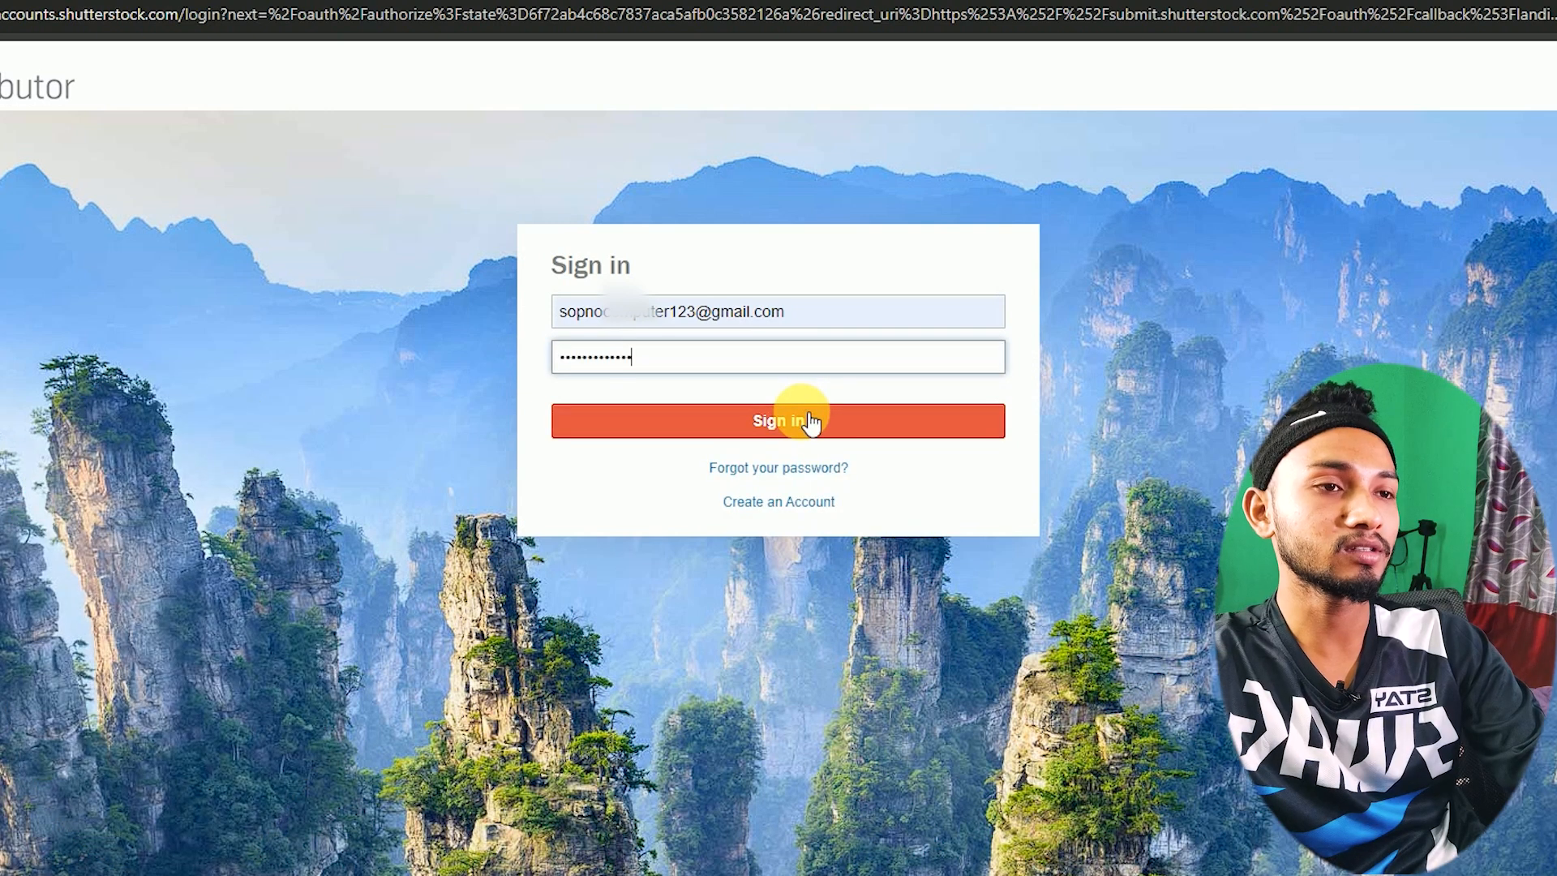
left_click(800, 419)
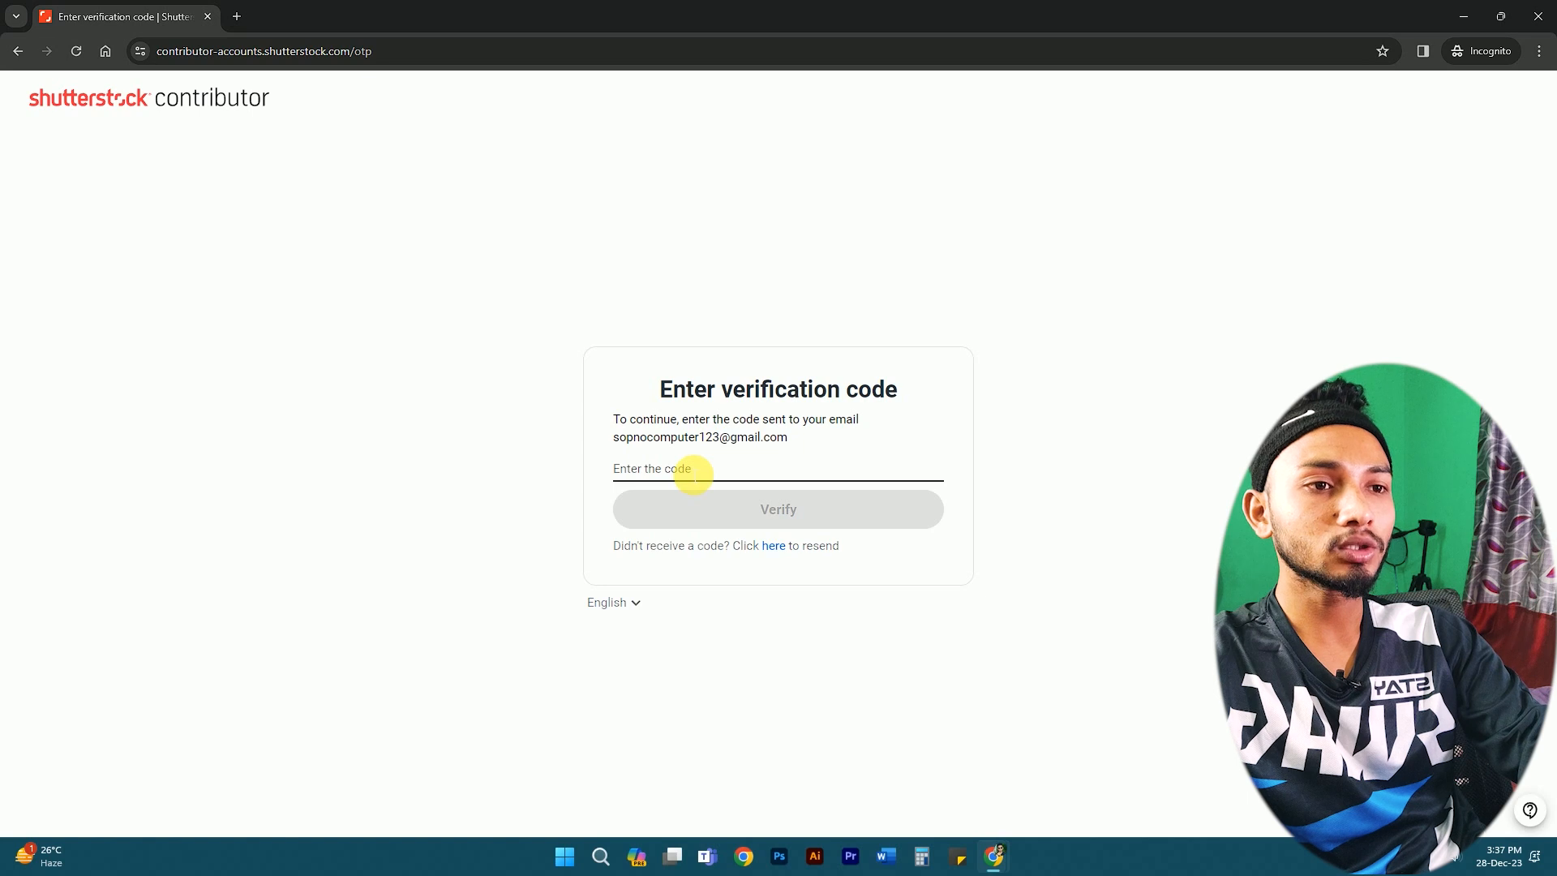
left_click(695, 477)
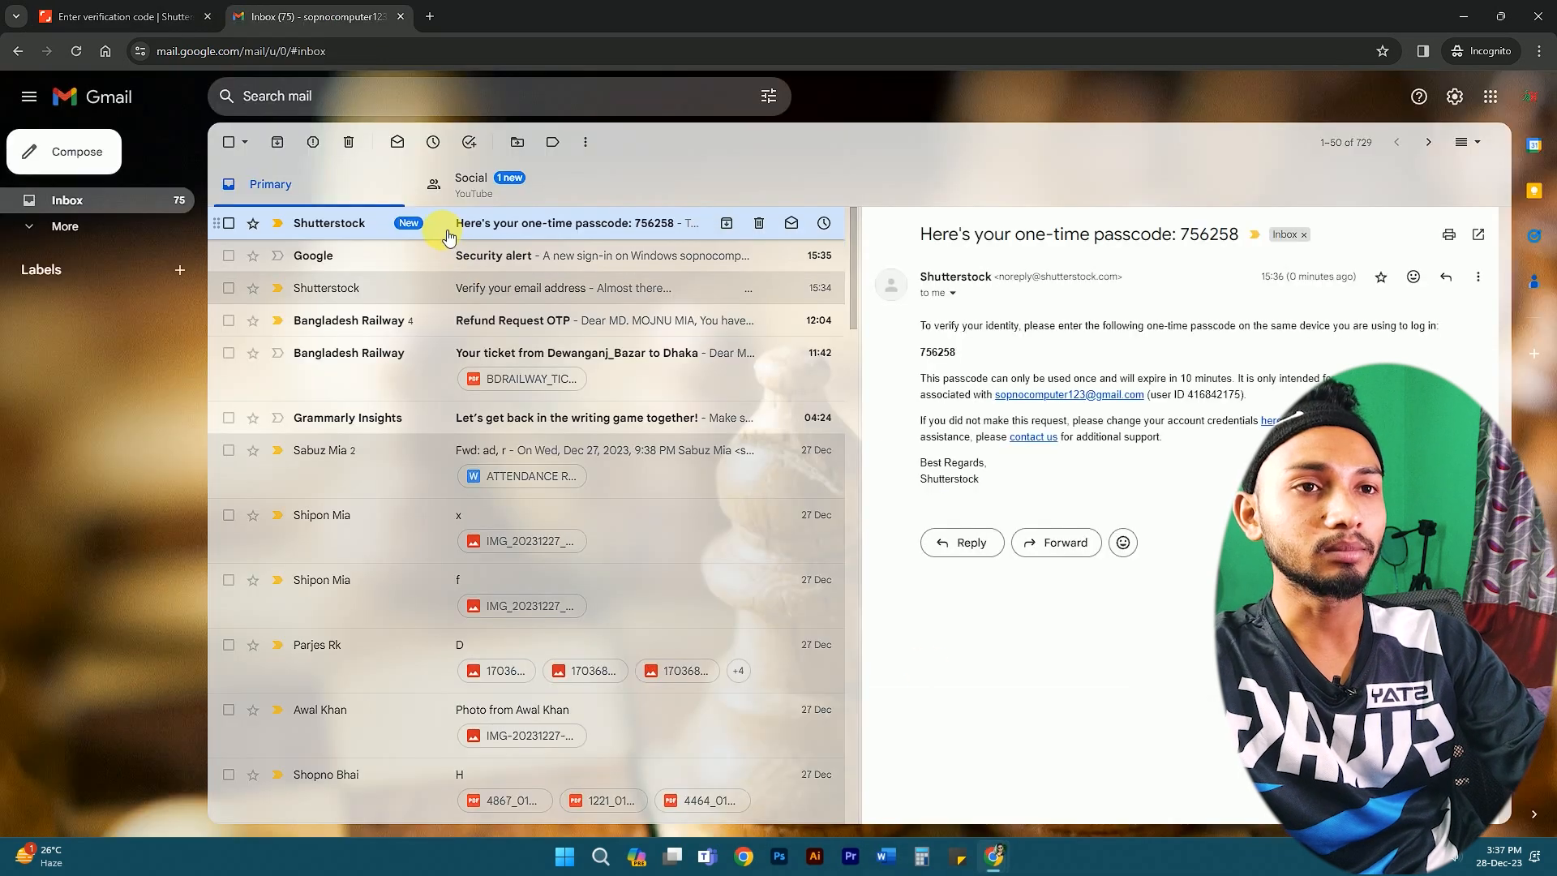
- Copy the one-time passcode from Gmail, paste it into the Shutterstock code field and verify
double_click(938, 352)
key("ctrl+c")
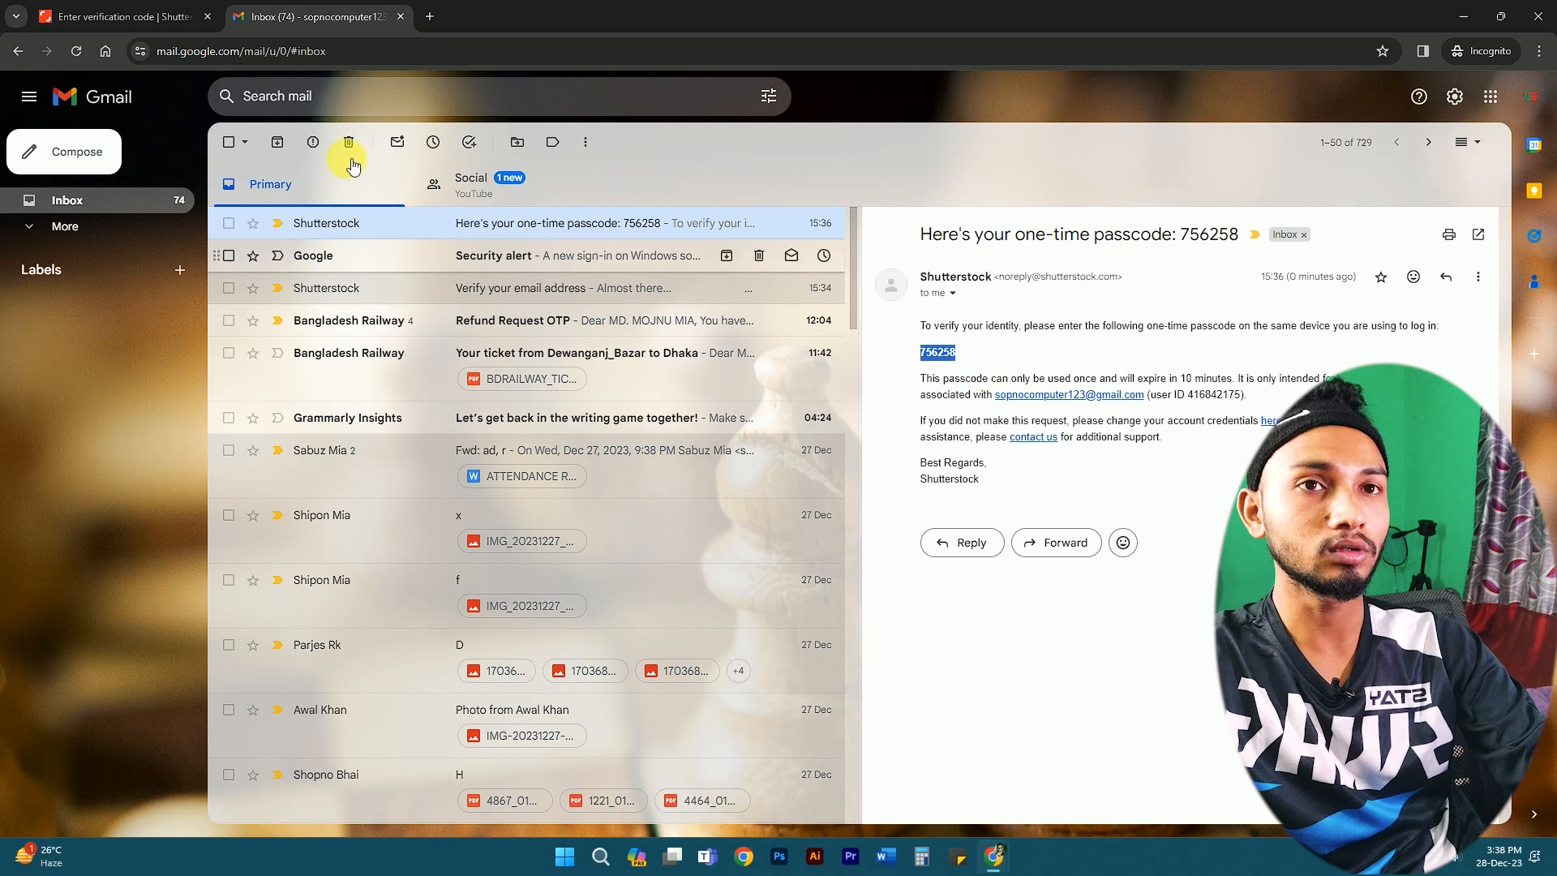
left_click(122, 16)
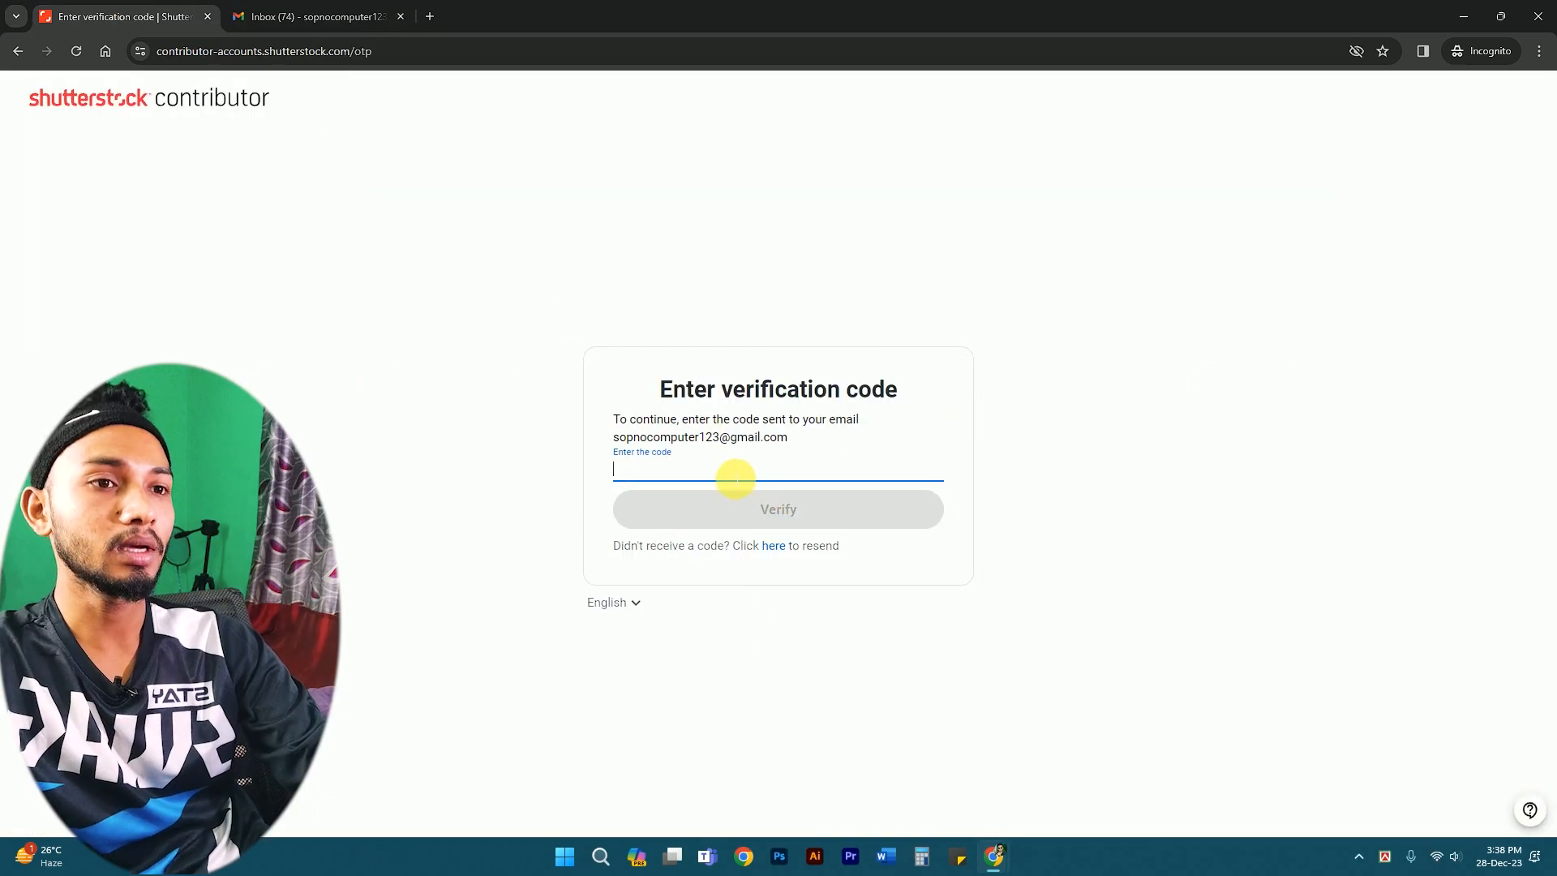
key("ctrl+v")
left_click(763, 511)
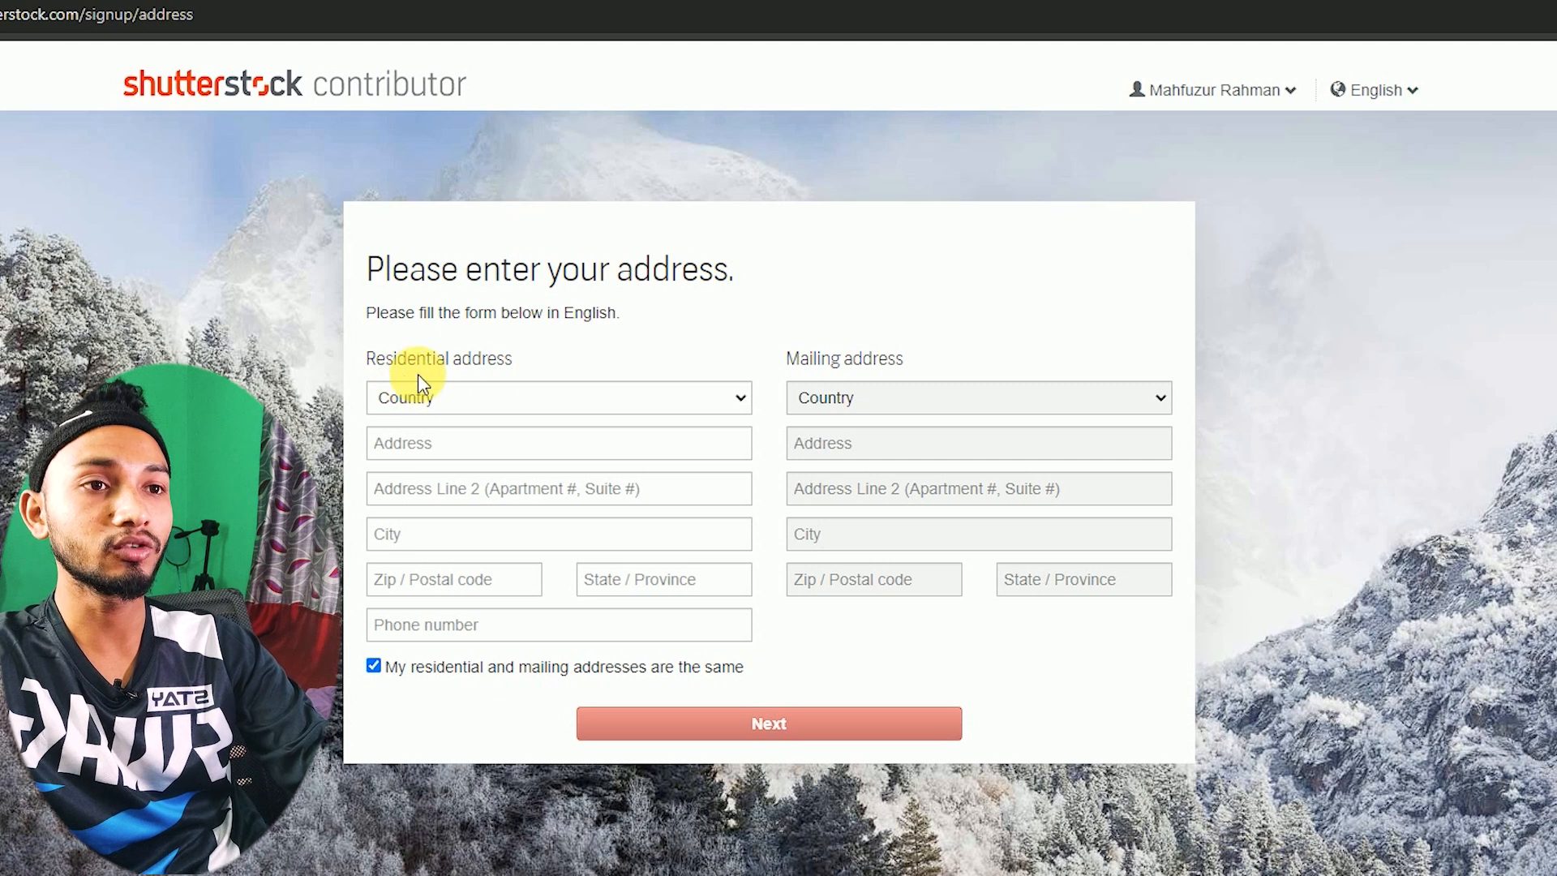
left_click(459, 403)
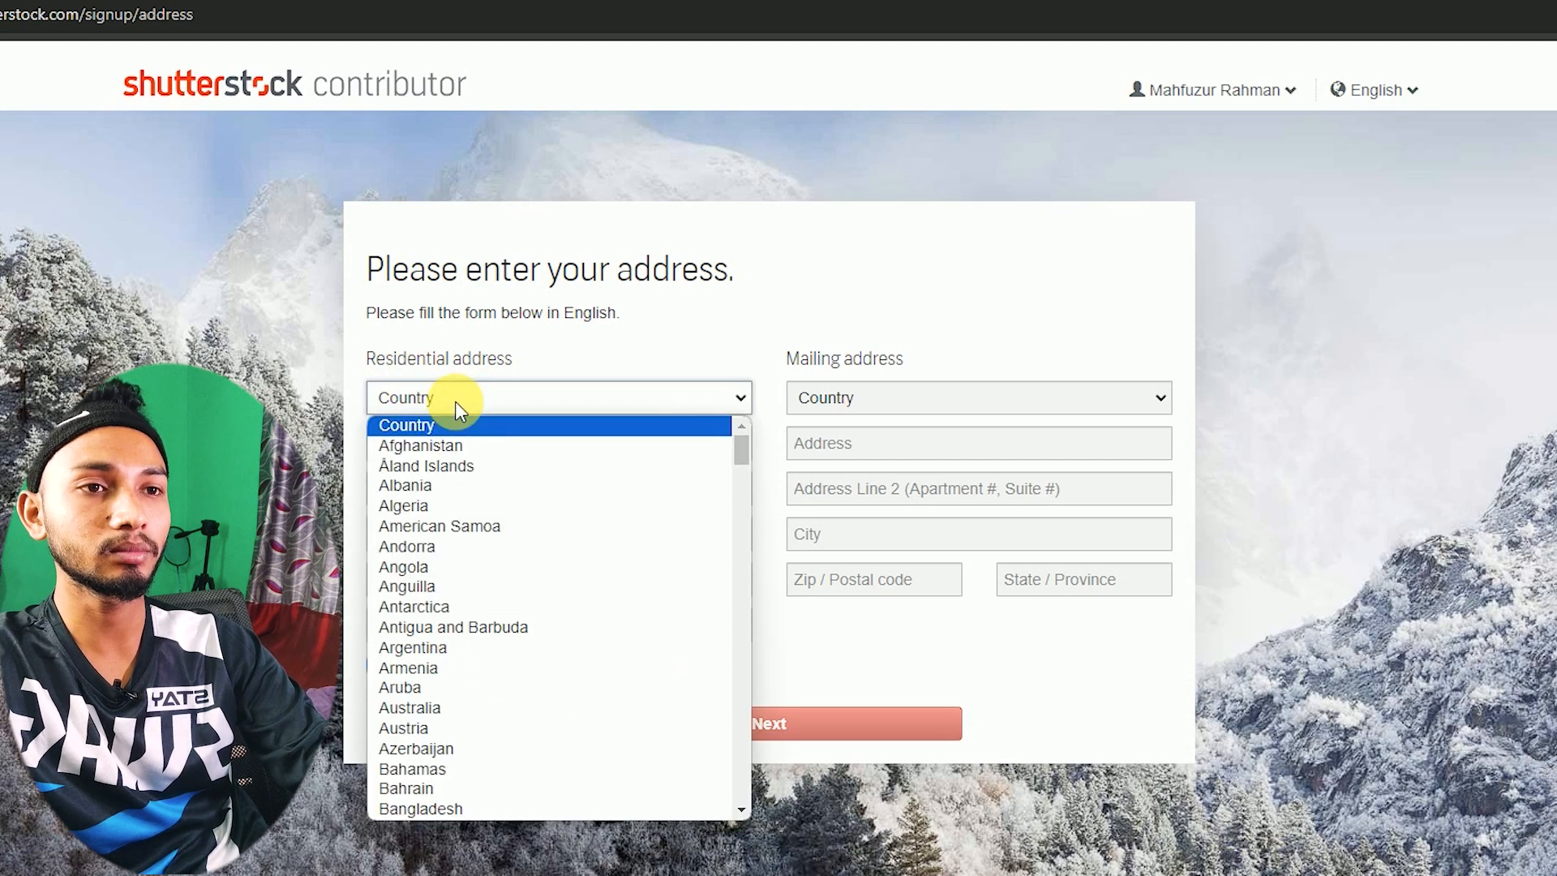
key("b")
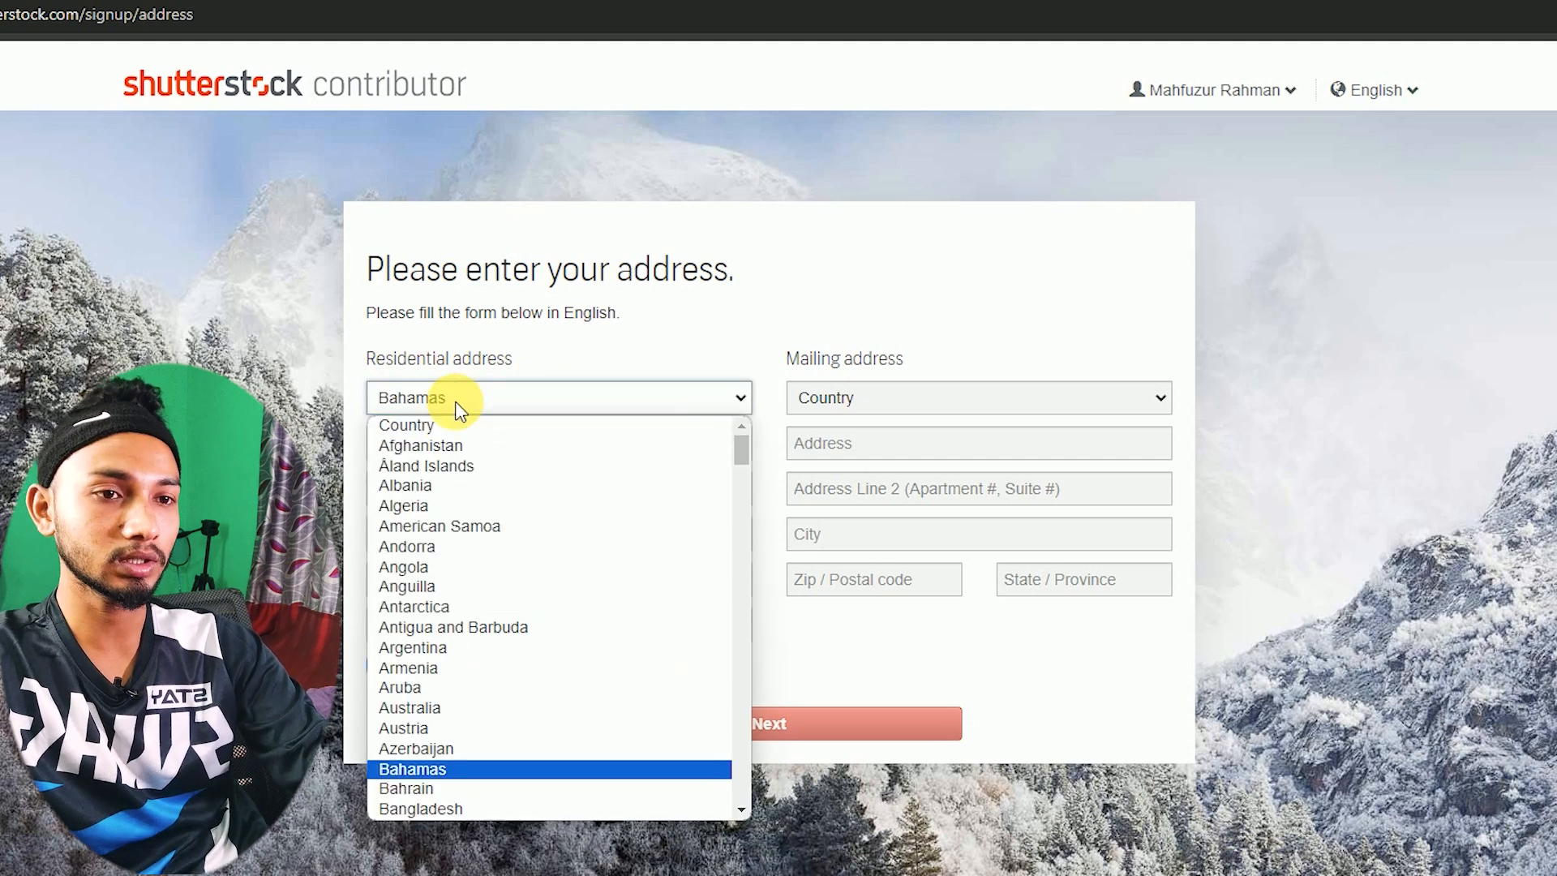
left_click(445, 816)
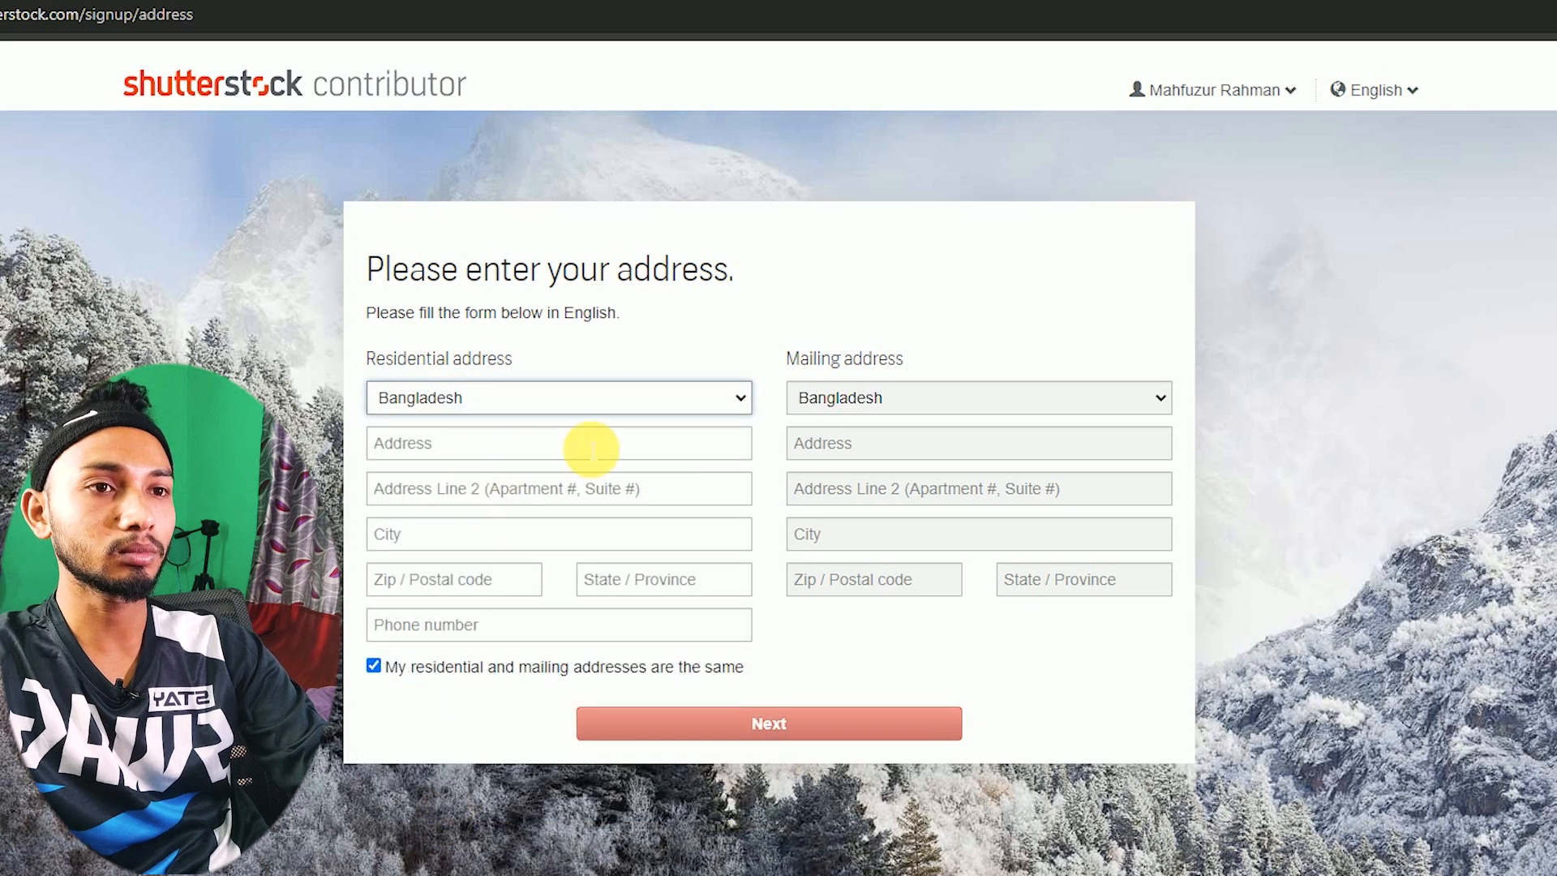
left_click(468, 441)
left_click(411, 454)
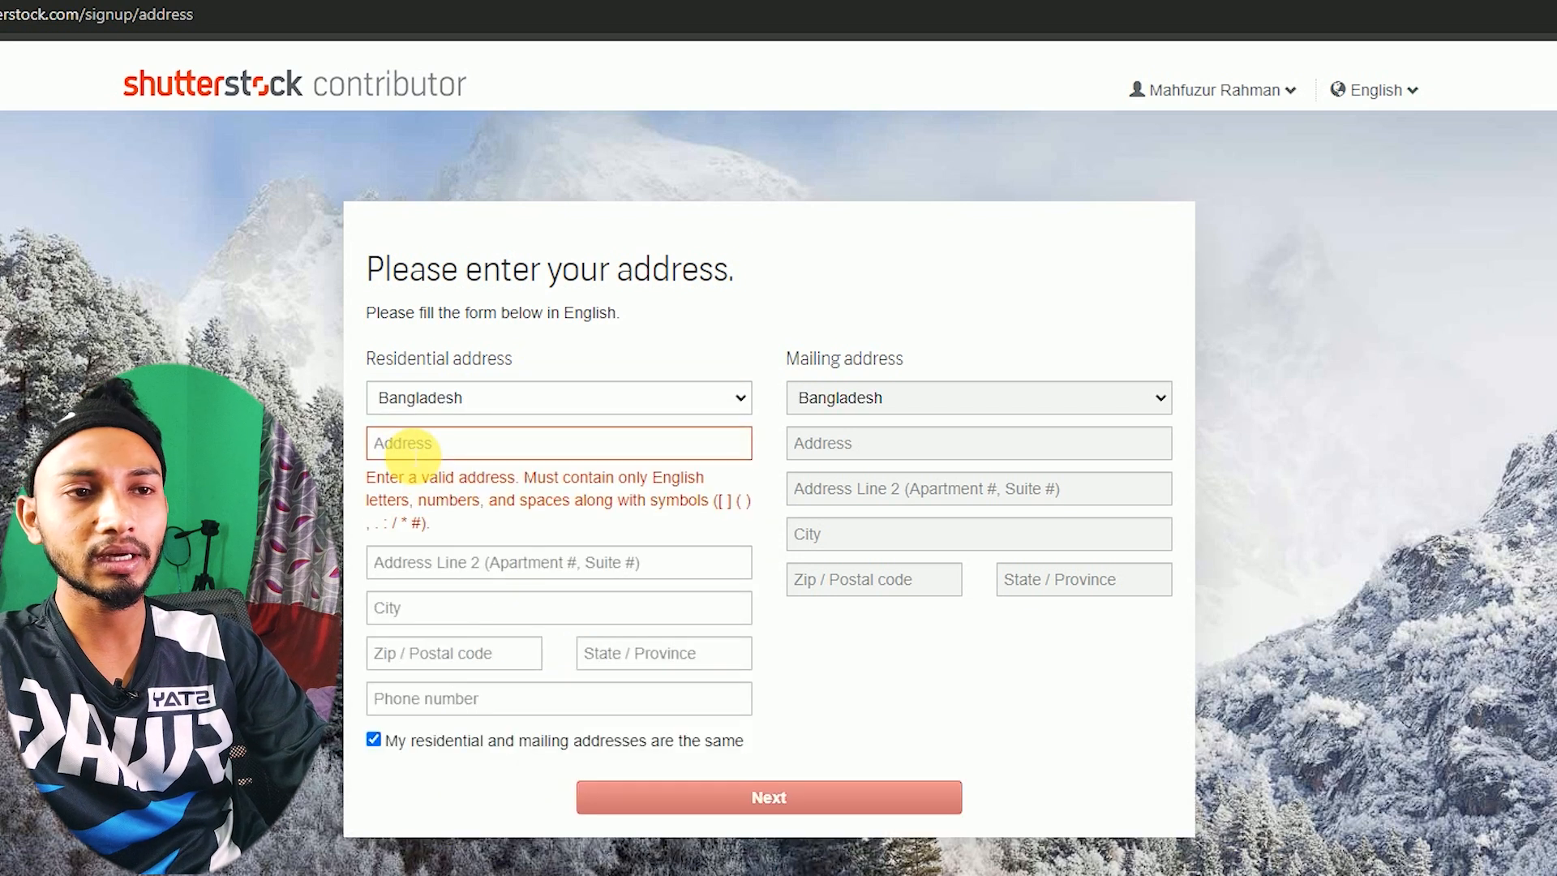
left_click(414, 446)
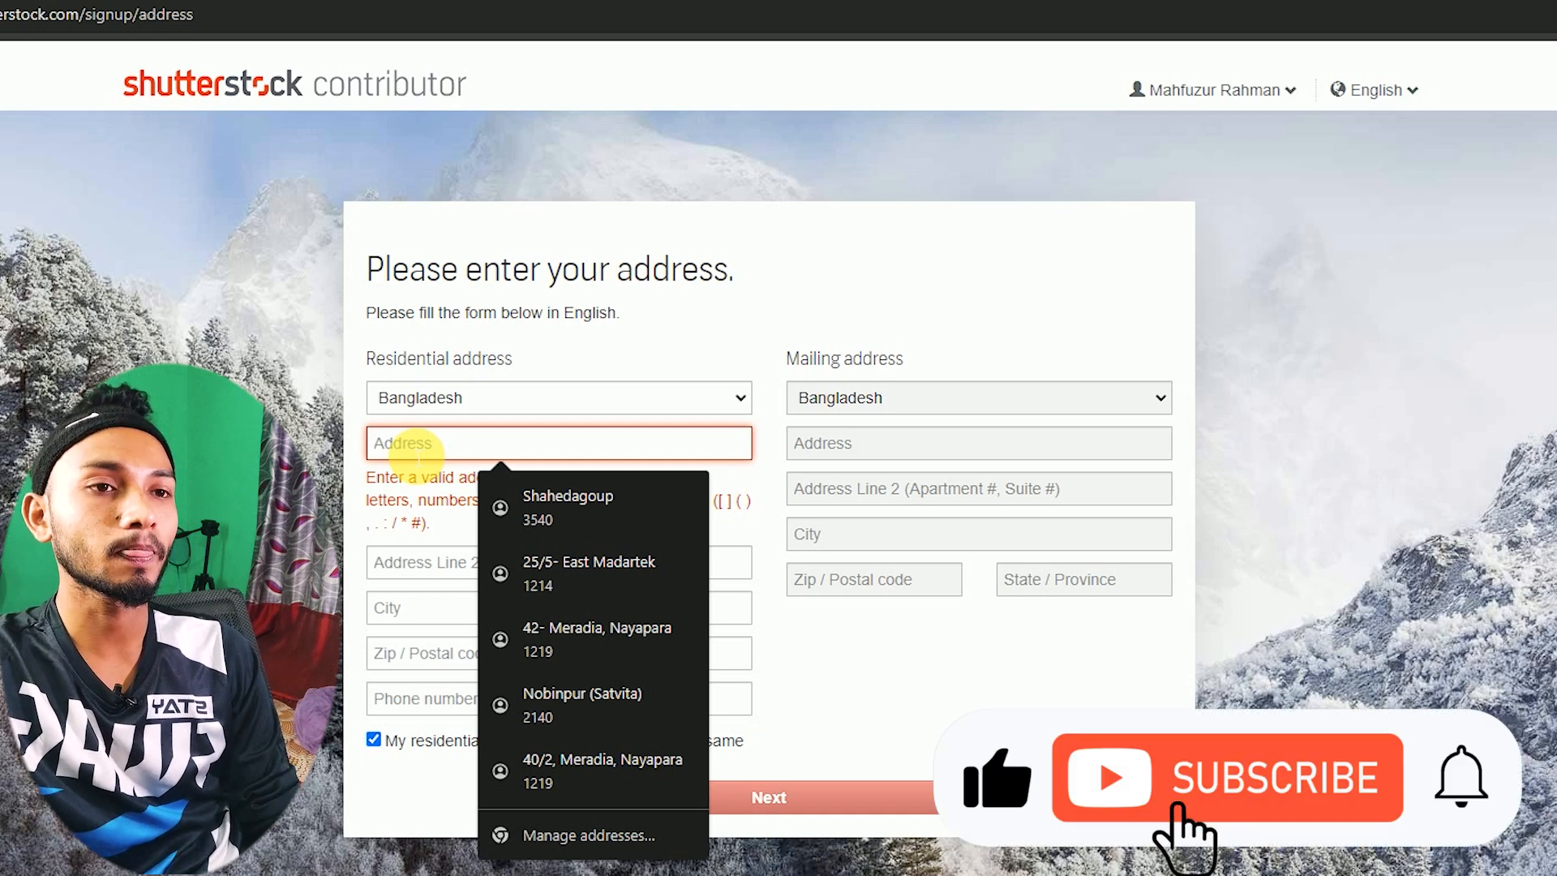
left_click(431, 487)
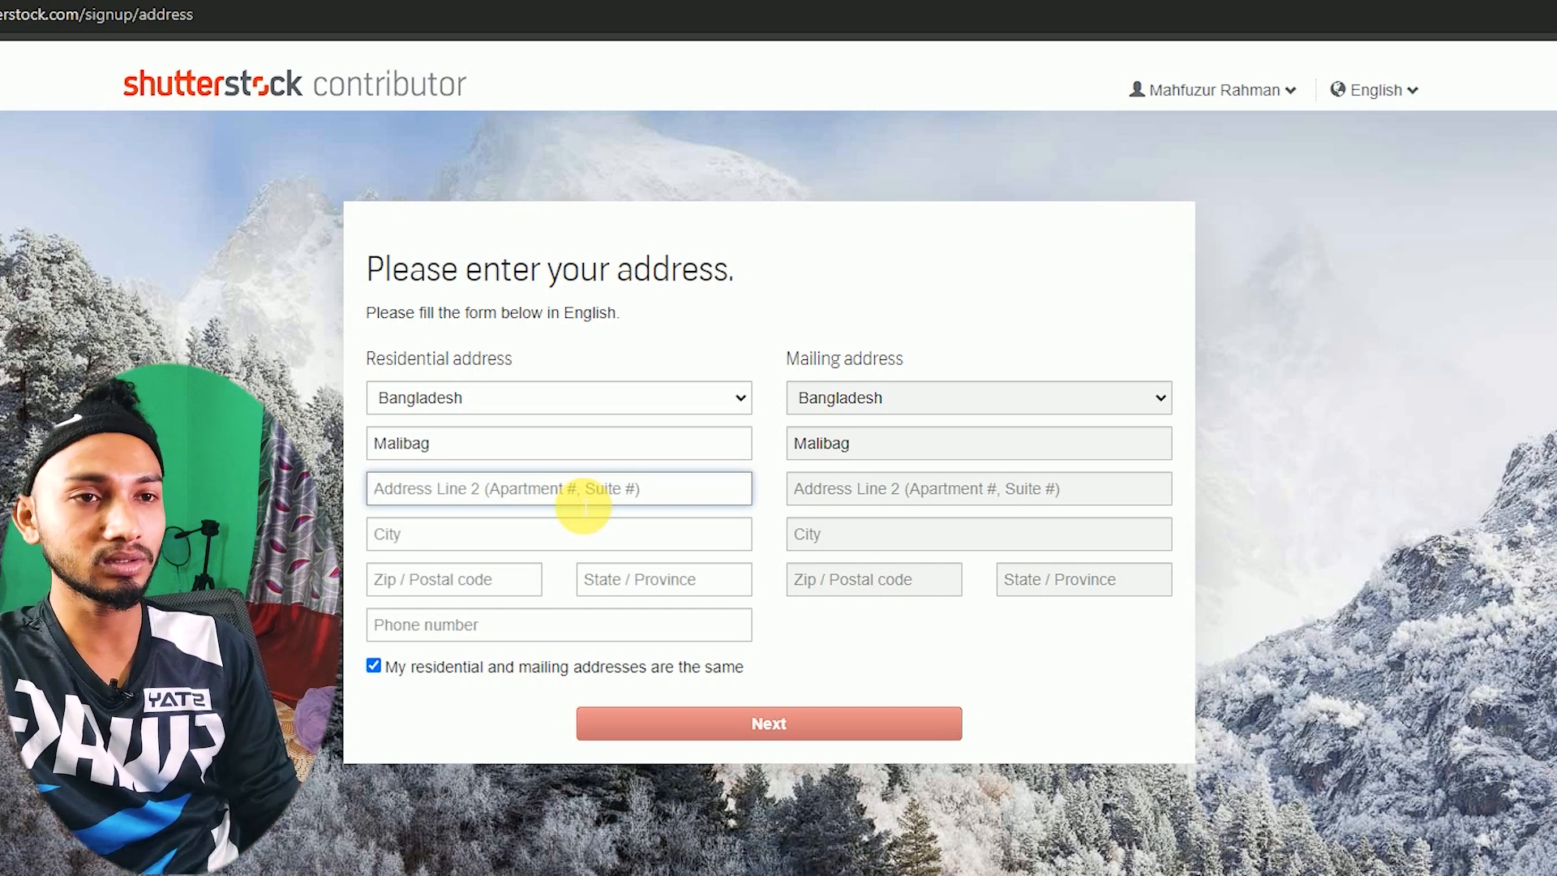
- Enter city Dhaka, postal code 1219 and state Dhaka, then submit the address form
left_click(476, 539)
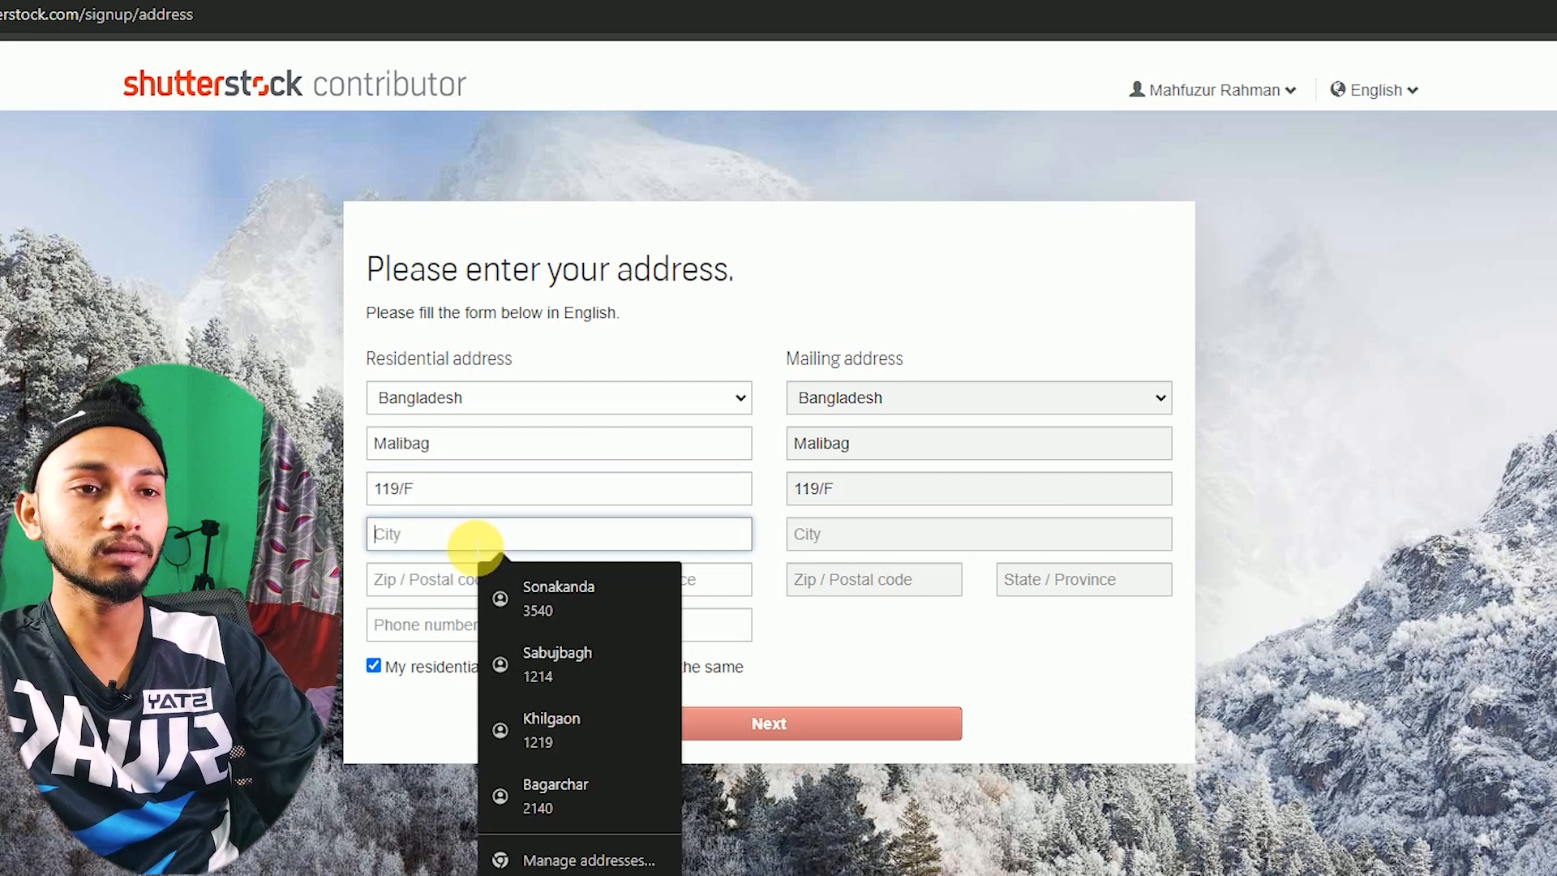
type("Dhaka")
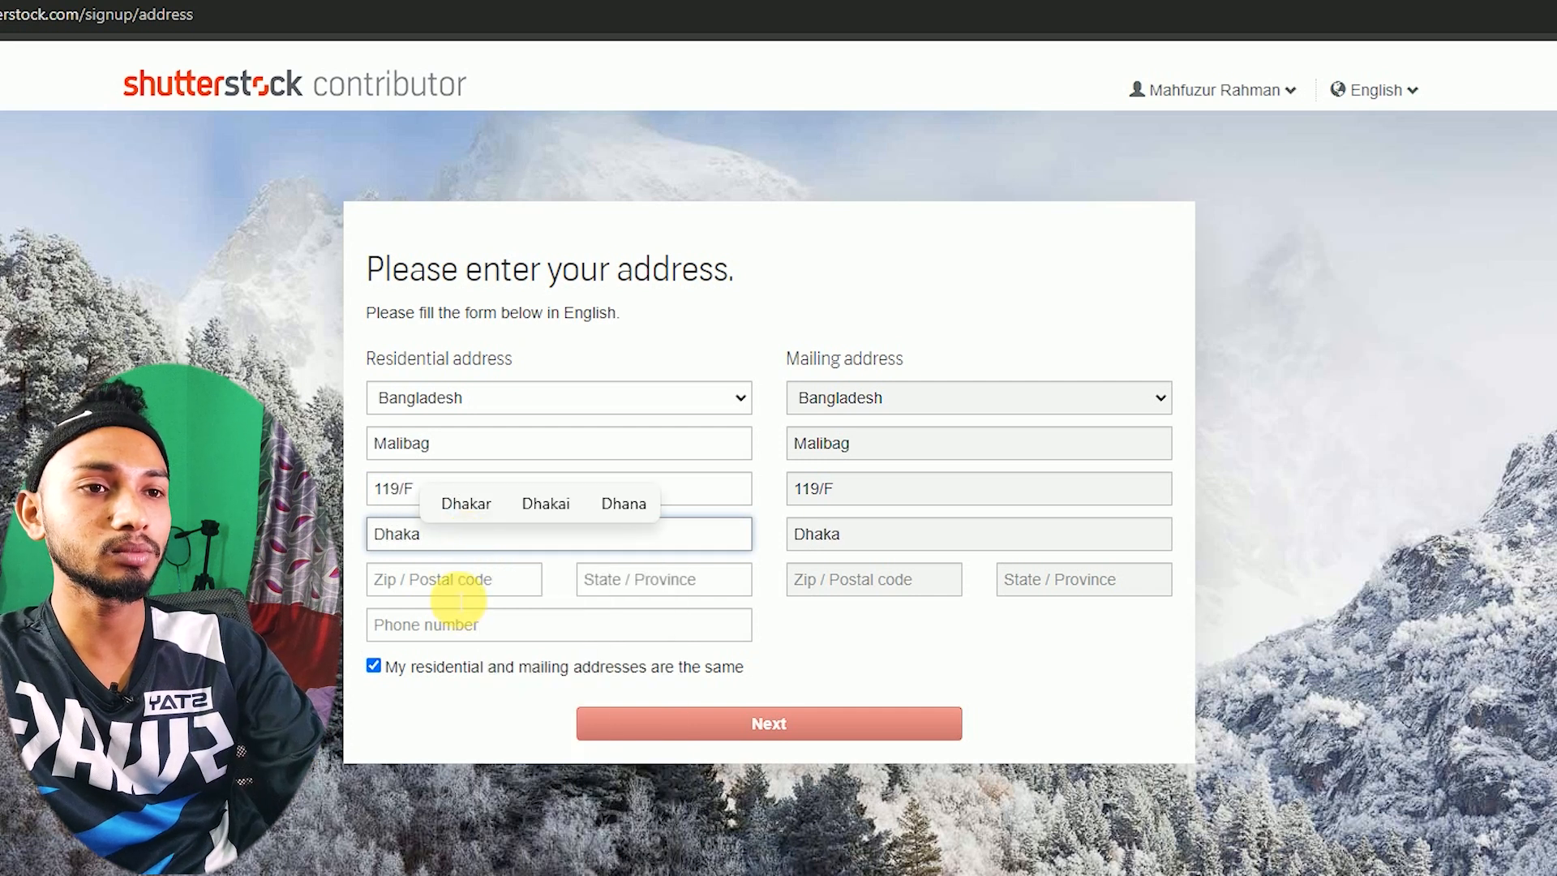
left_click(459, 601)
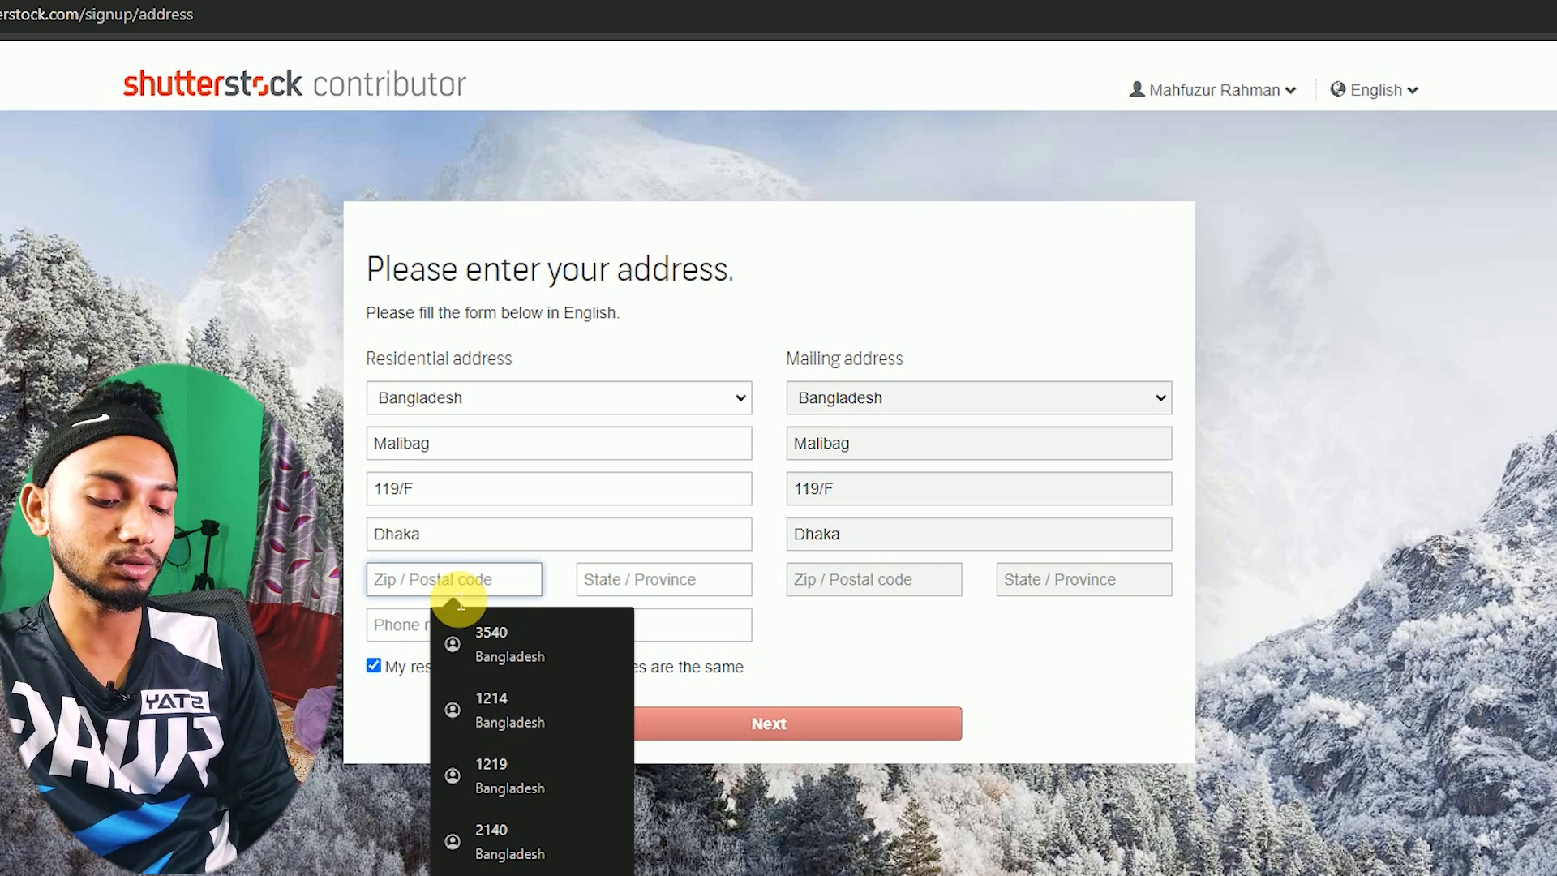
type("1219")
left_click(729, 592)
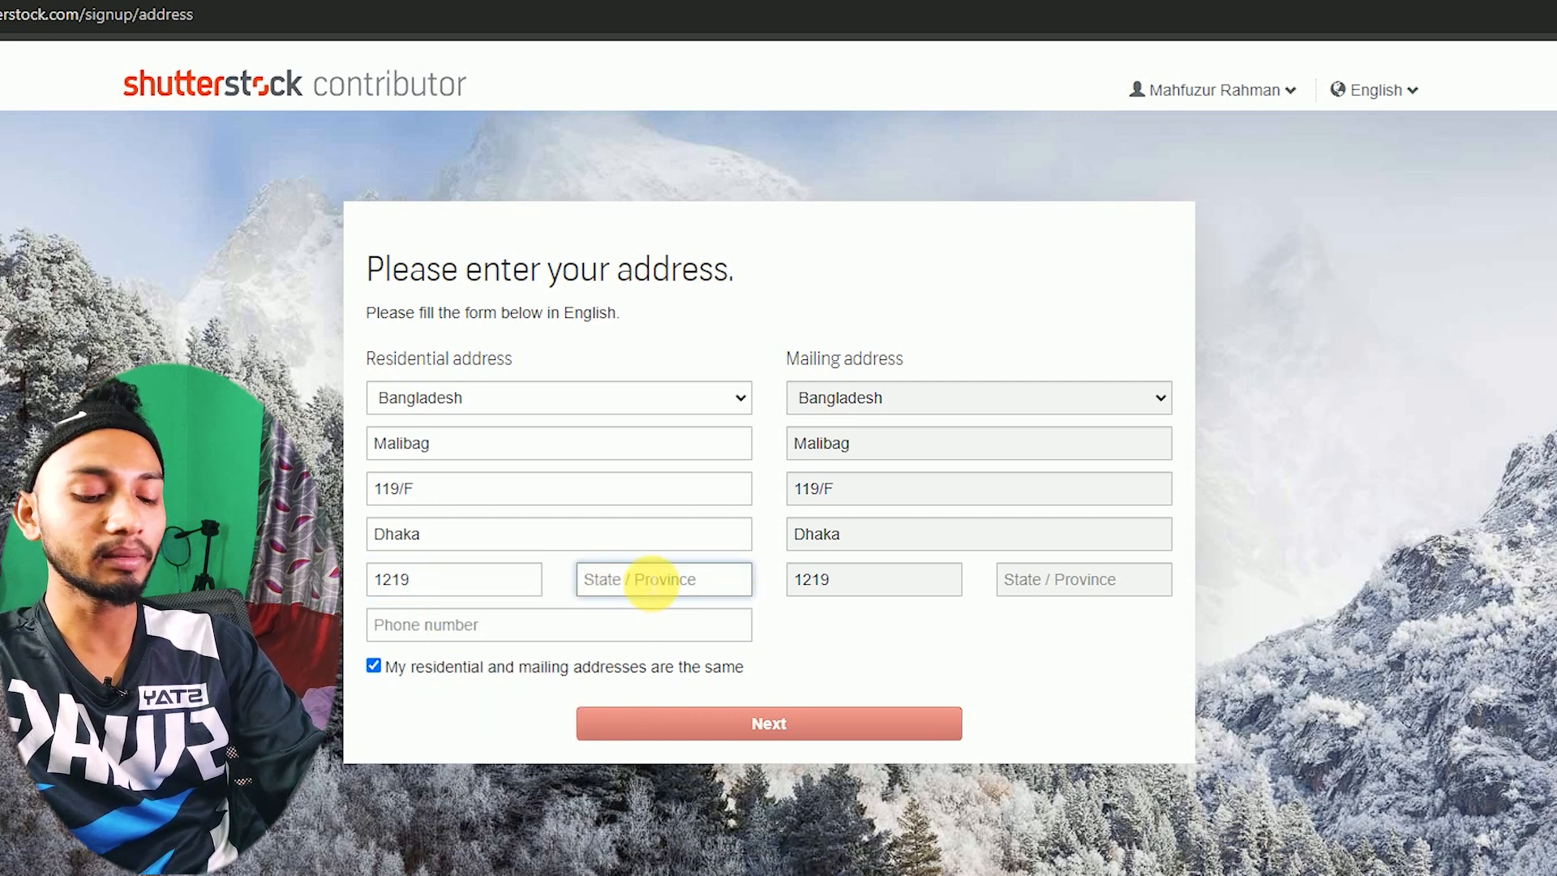
type("Dhaka")
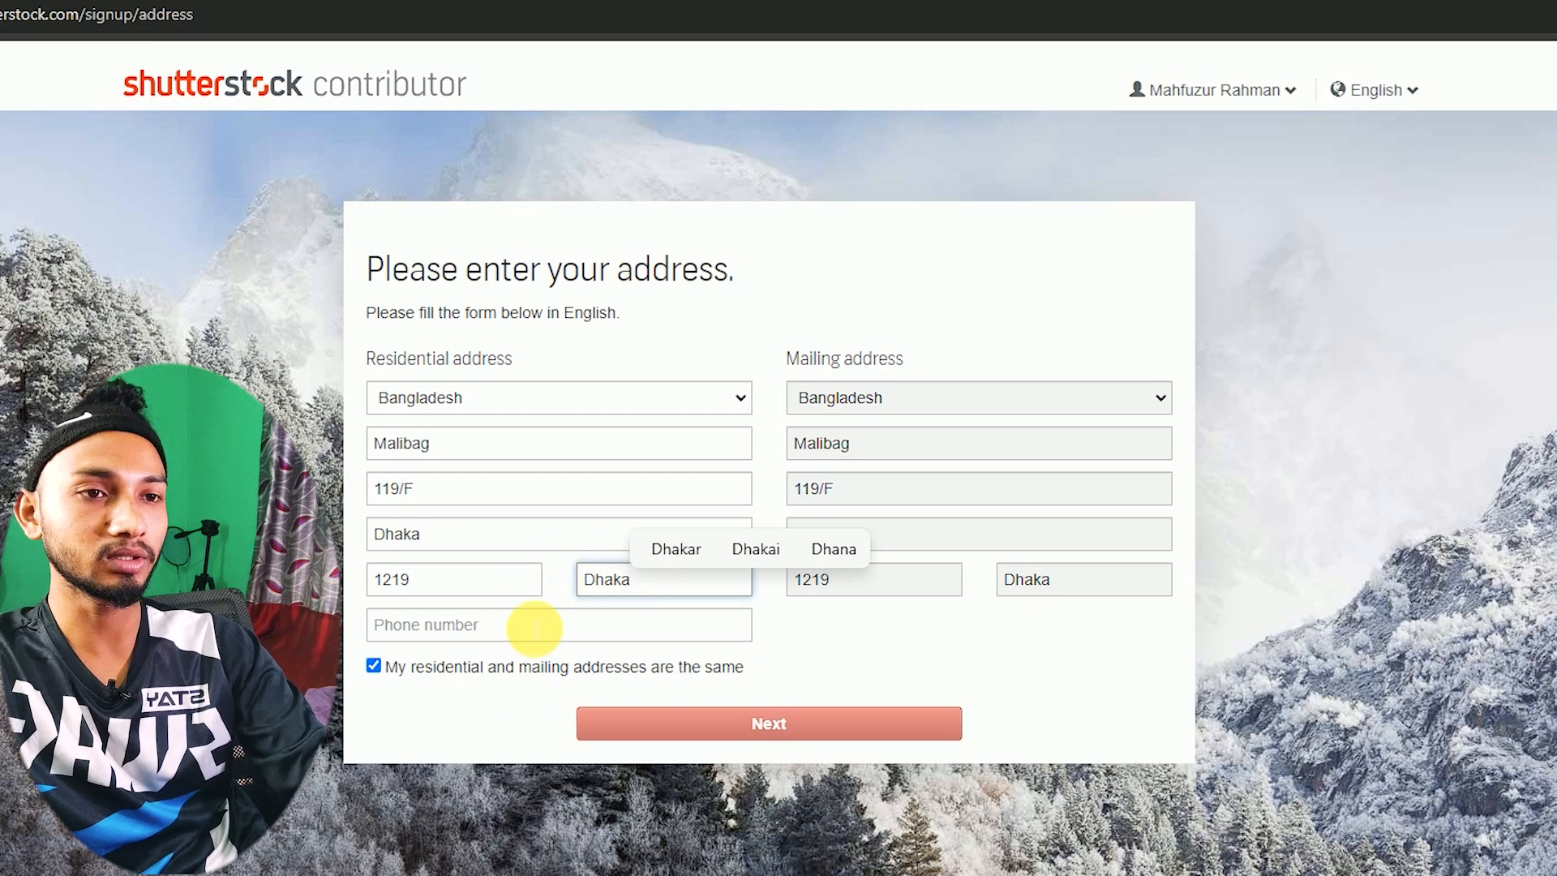
left_click(488, 637)
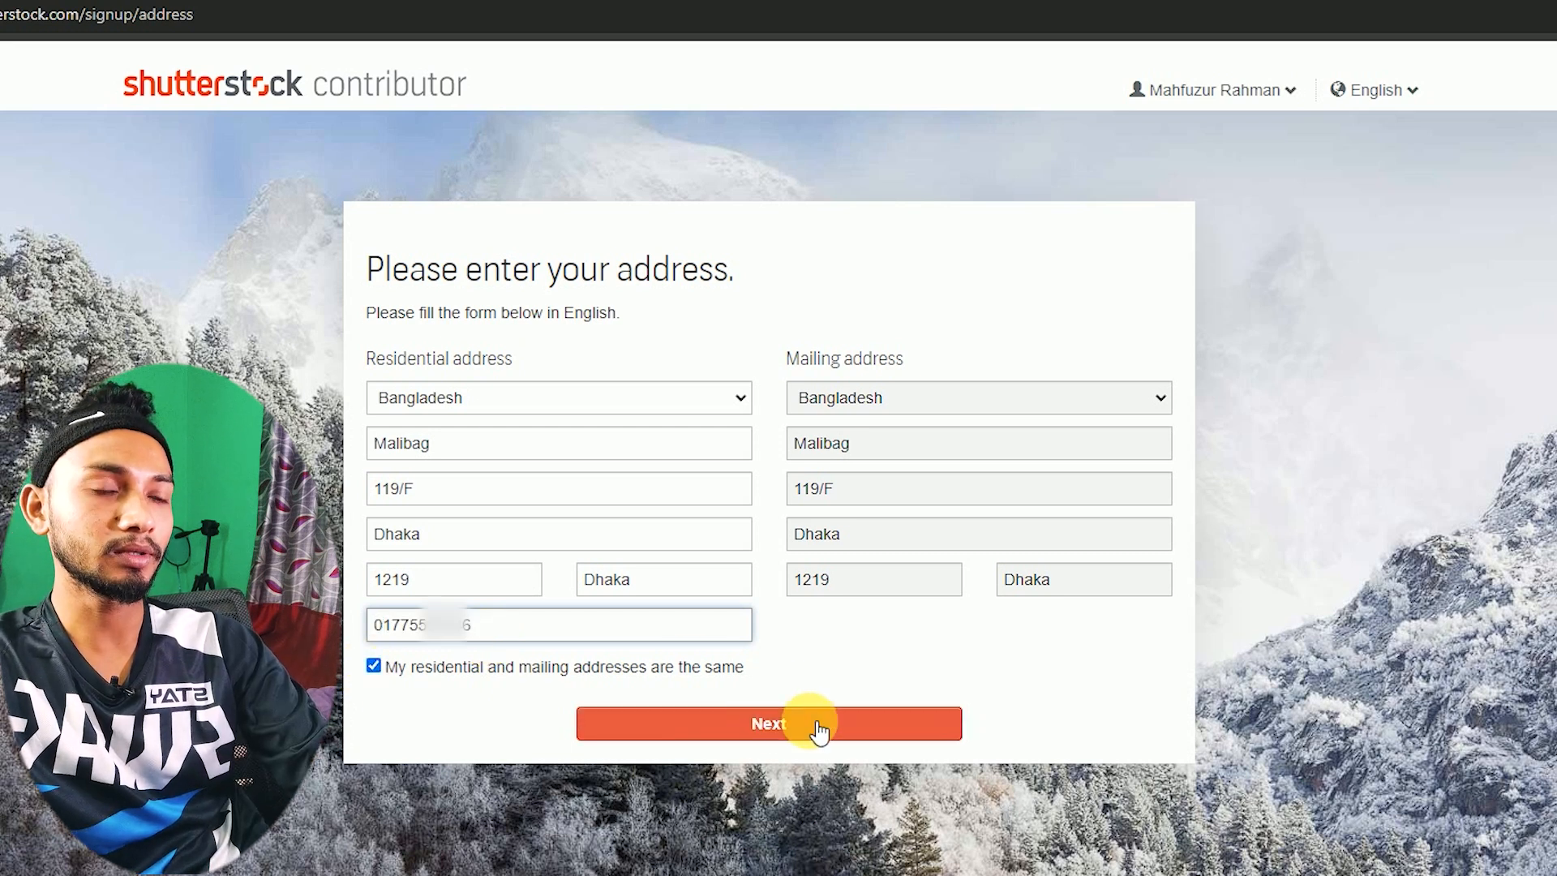
left_click(806, 726)
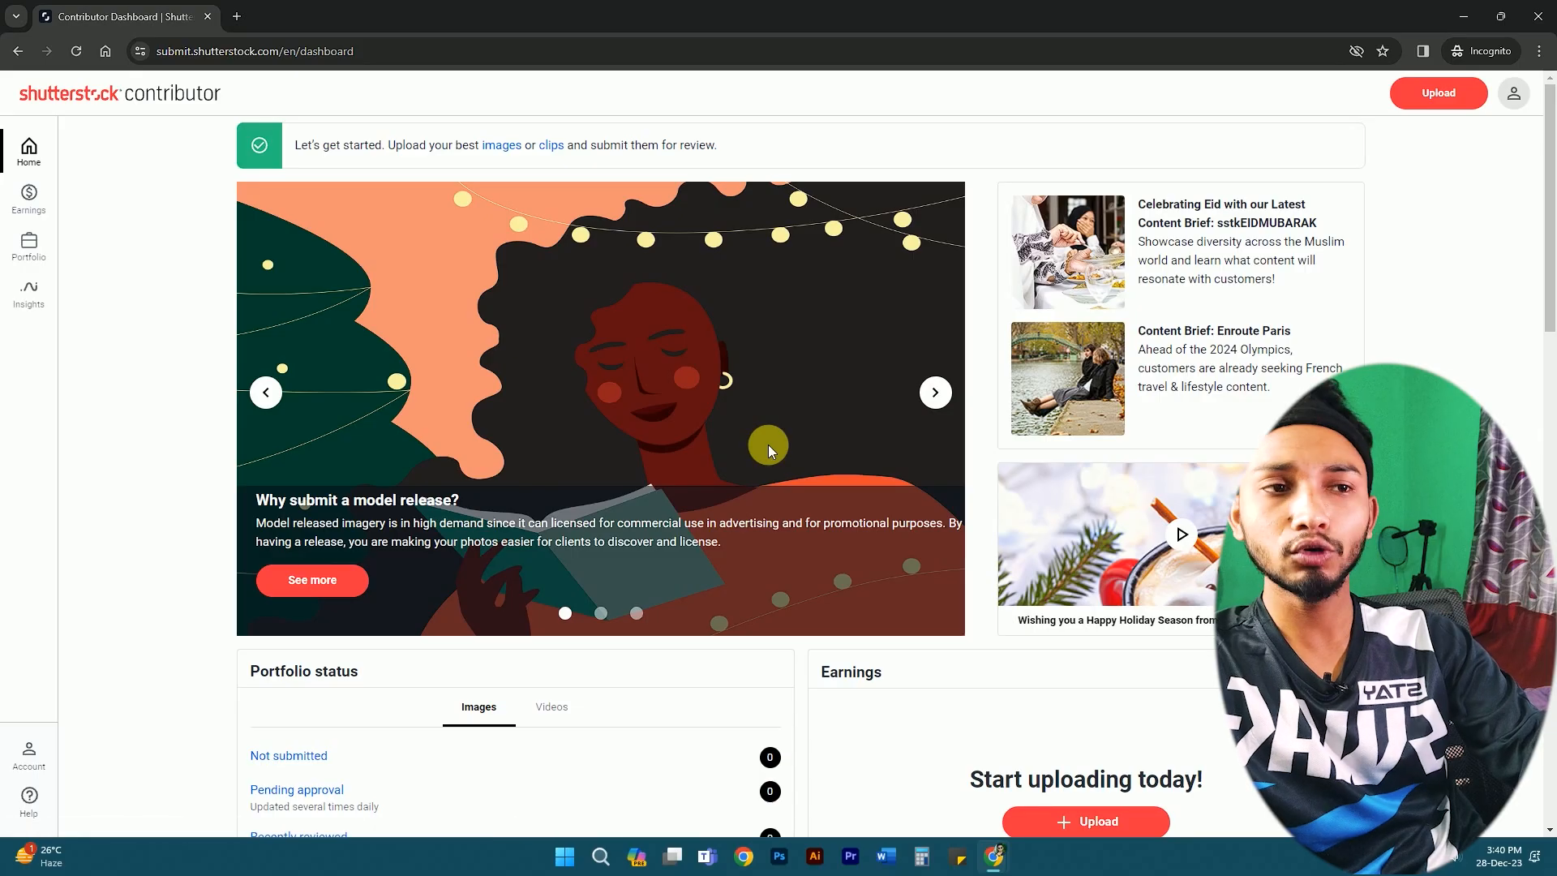
- From the contributor dashboard, use the red Upload button to reach Upload Your Content
scroll(767, 445, "down", 5)
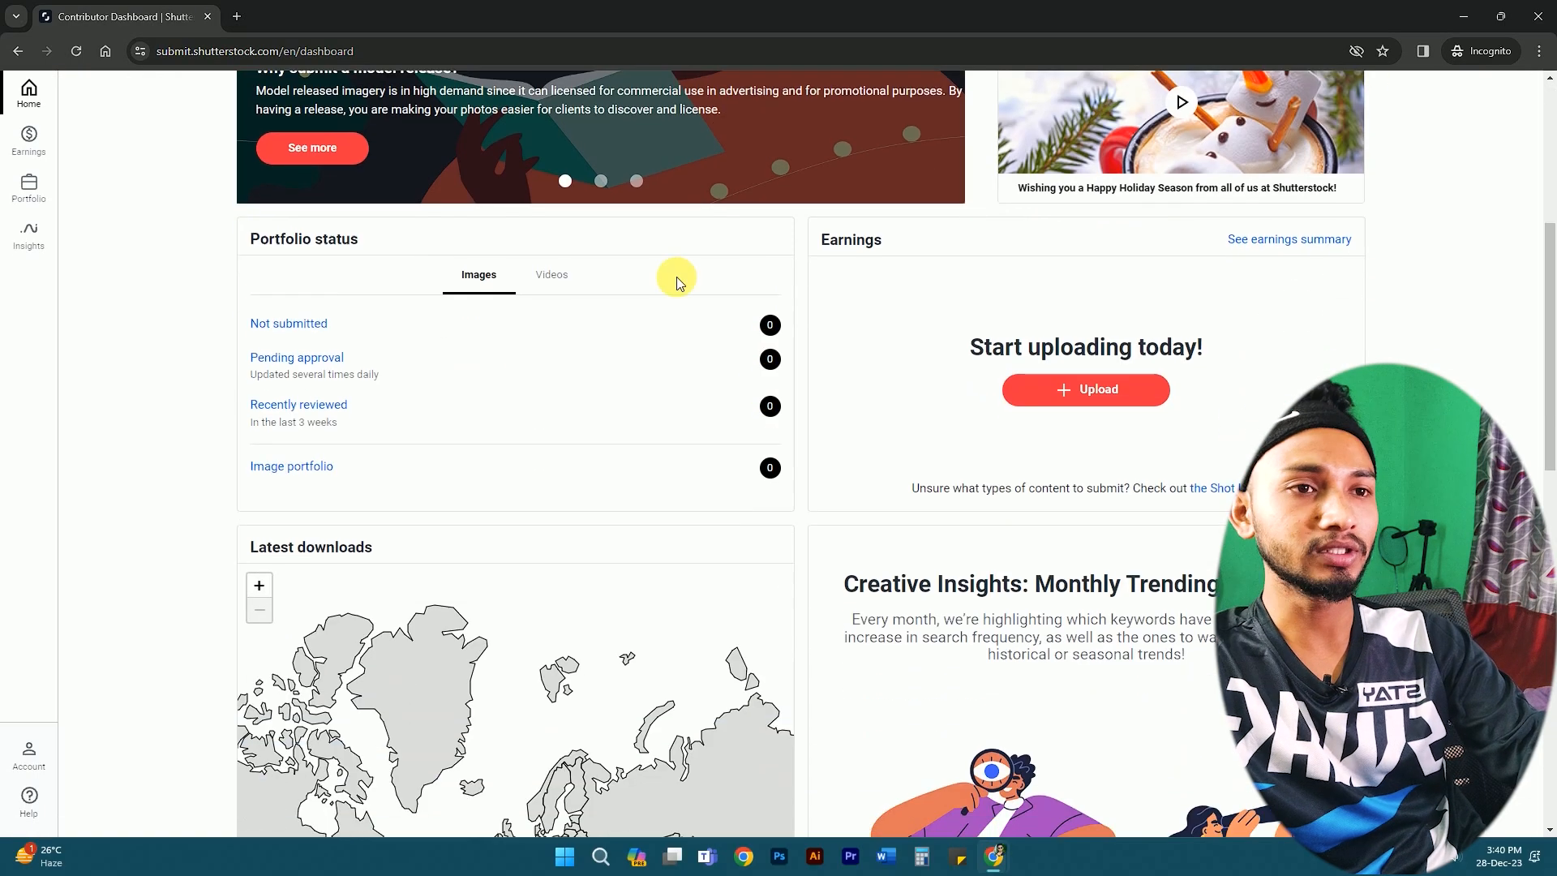
scroll(1414, 193, "up", 5)
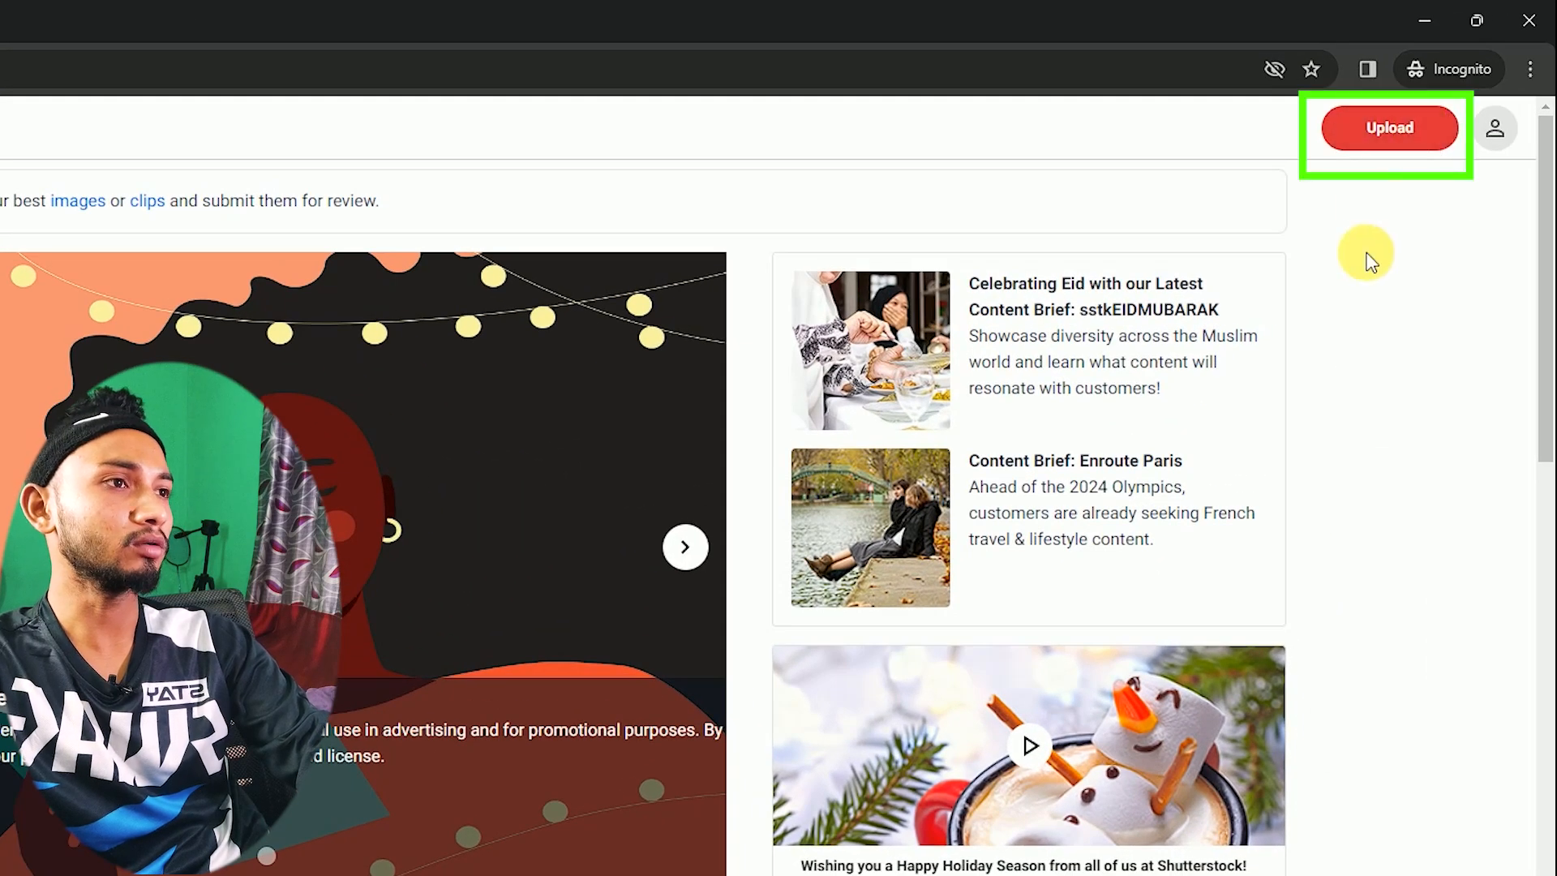
left_click(1404, 129)
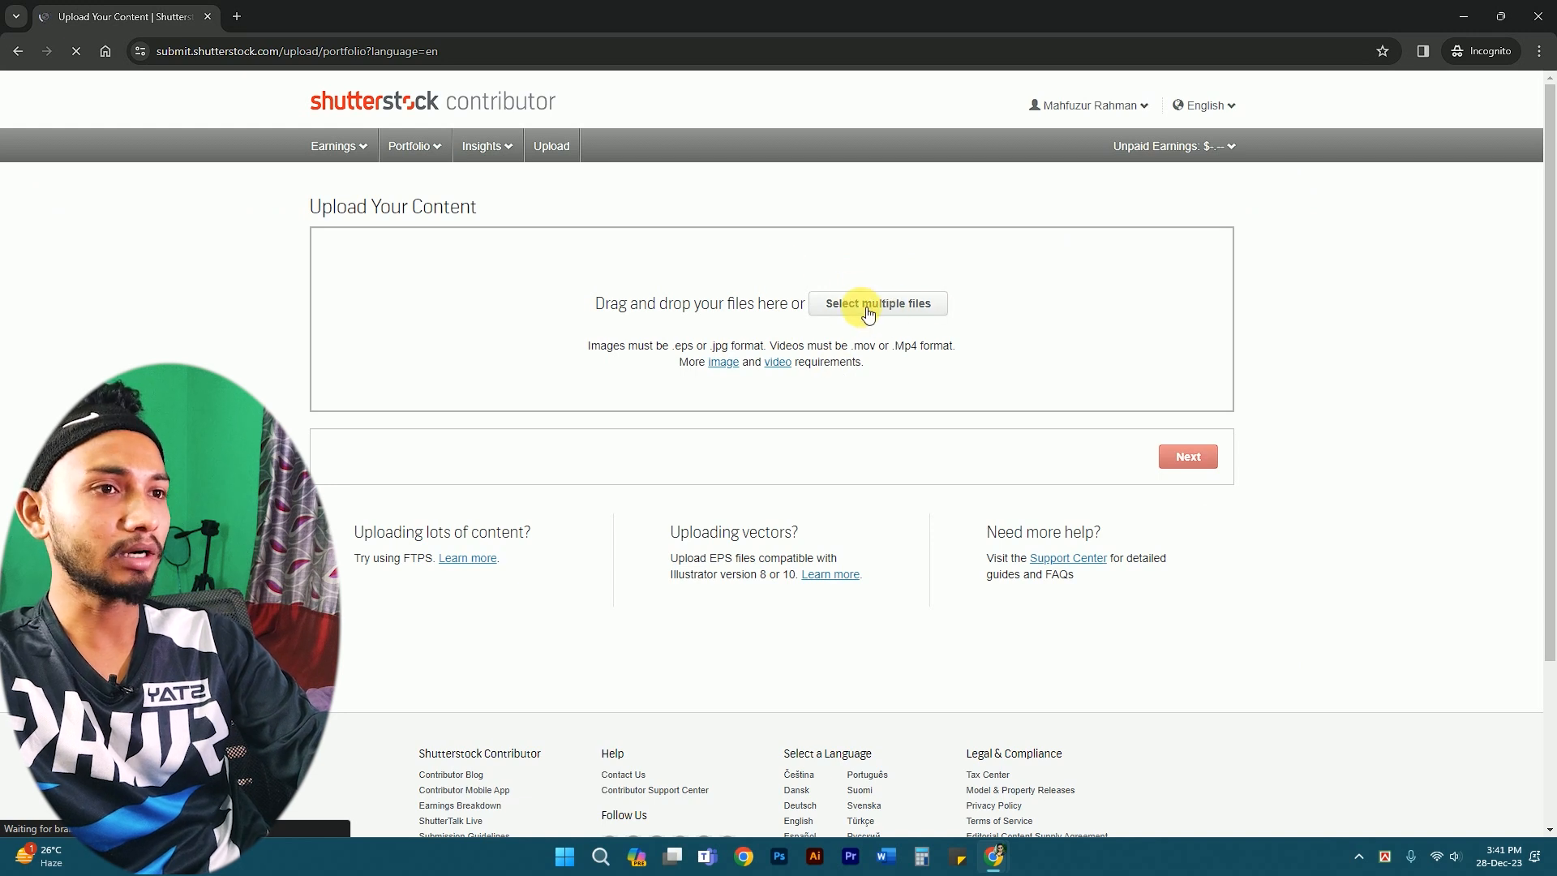
- Close the upload guidelines with Got It! and open the file picker on Downloads
left_click(868, 314)
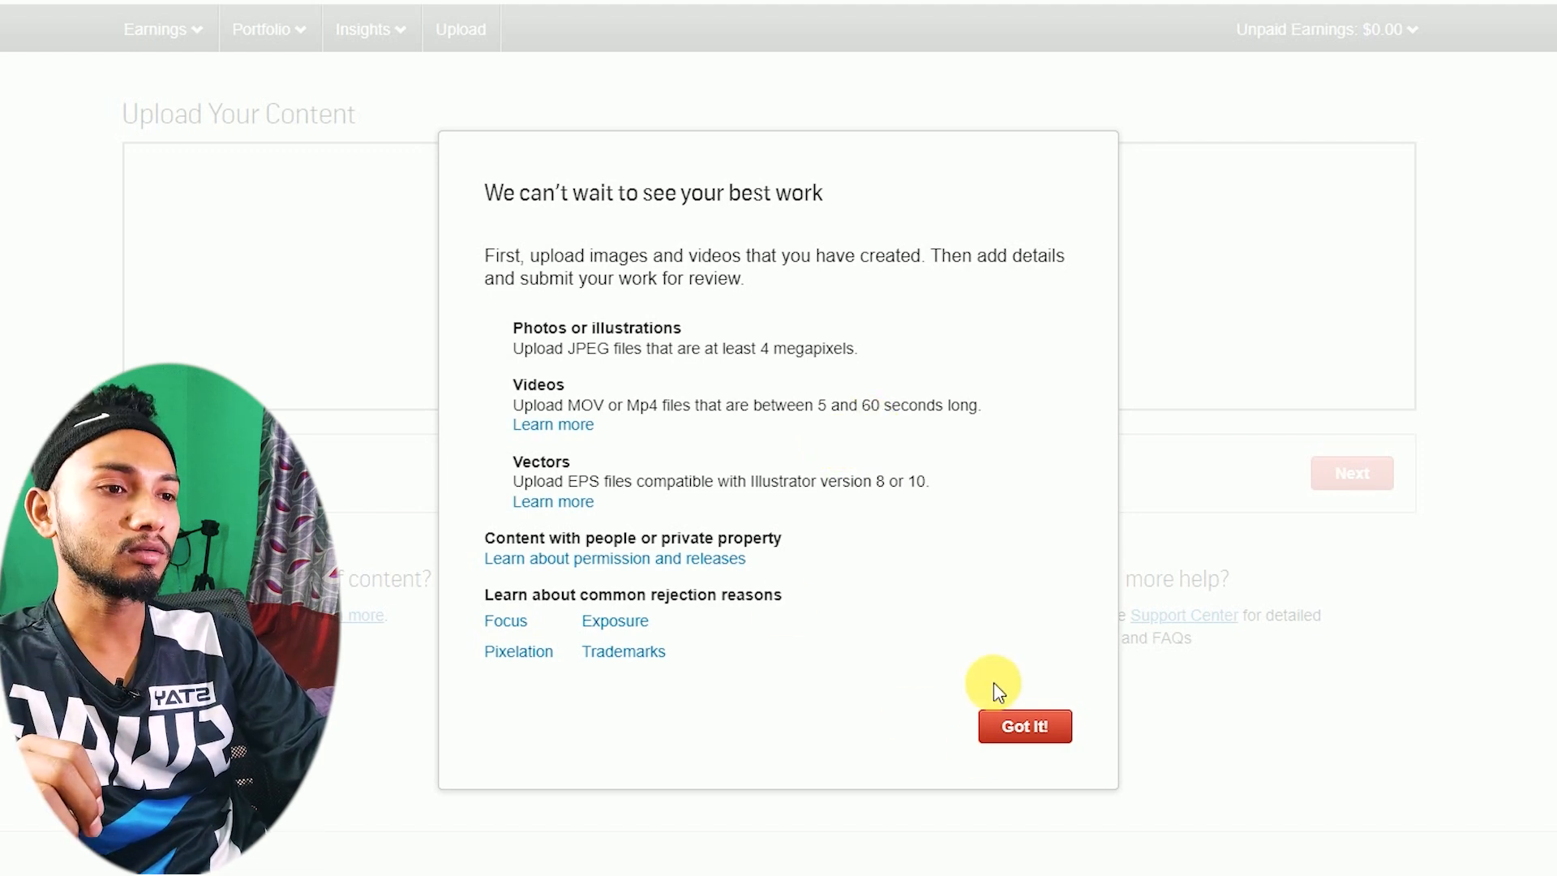
left_click(1028, 730)
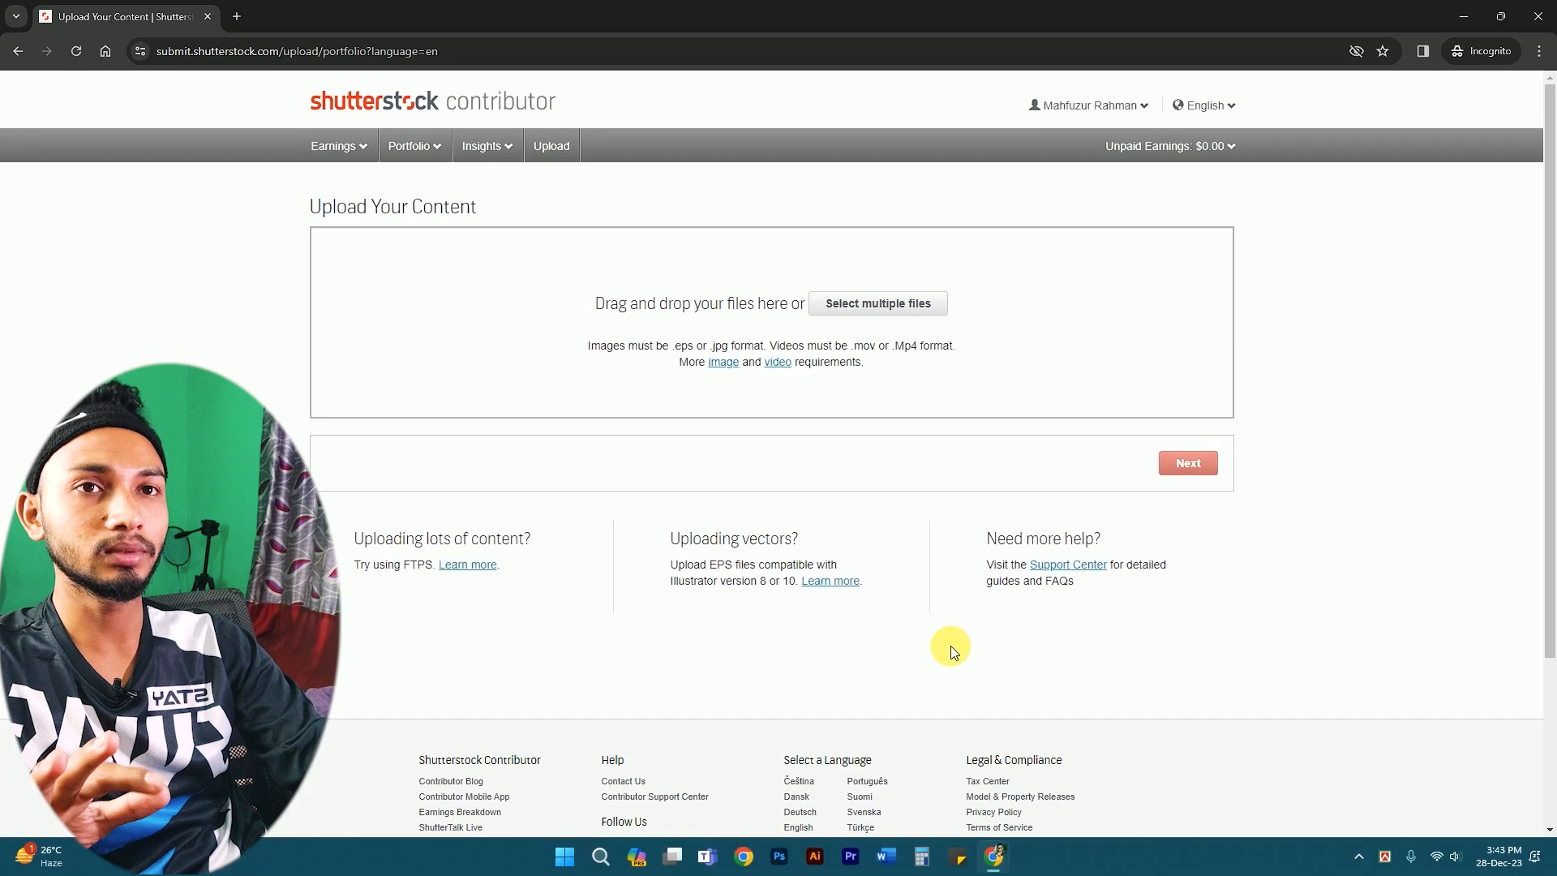
left_click(873, 301)
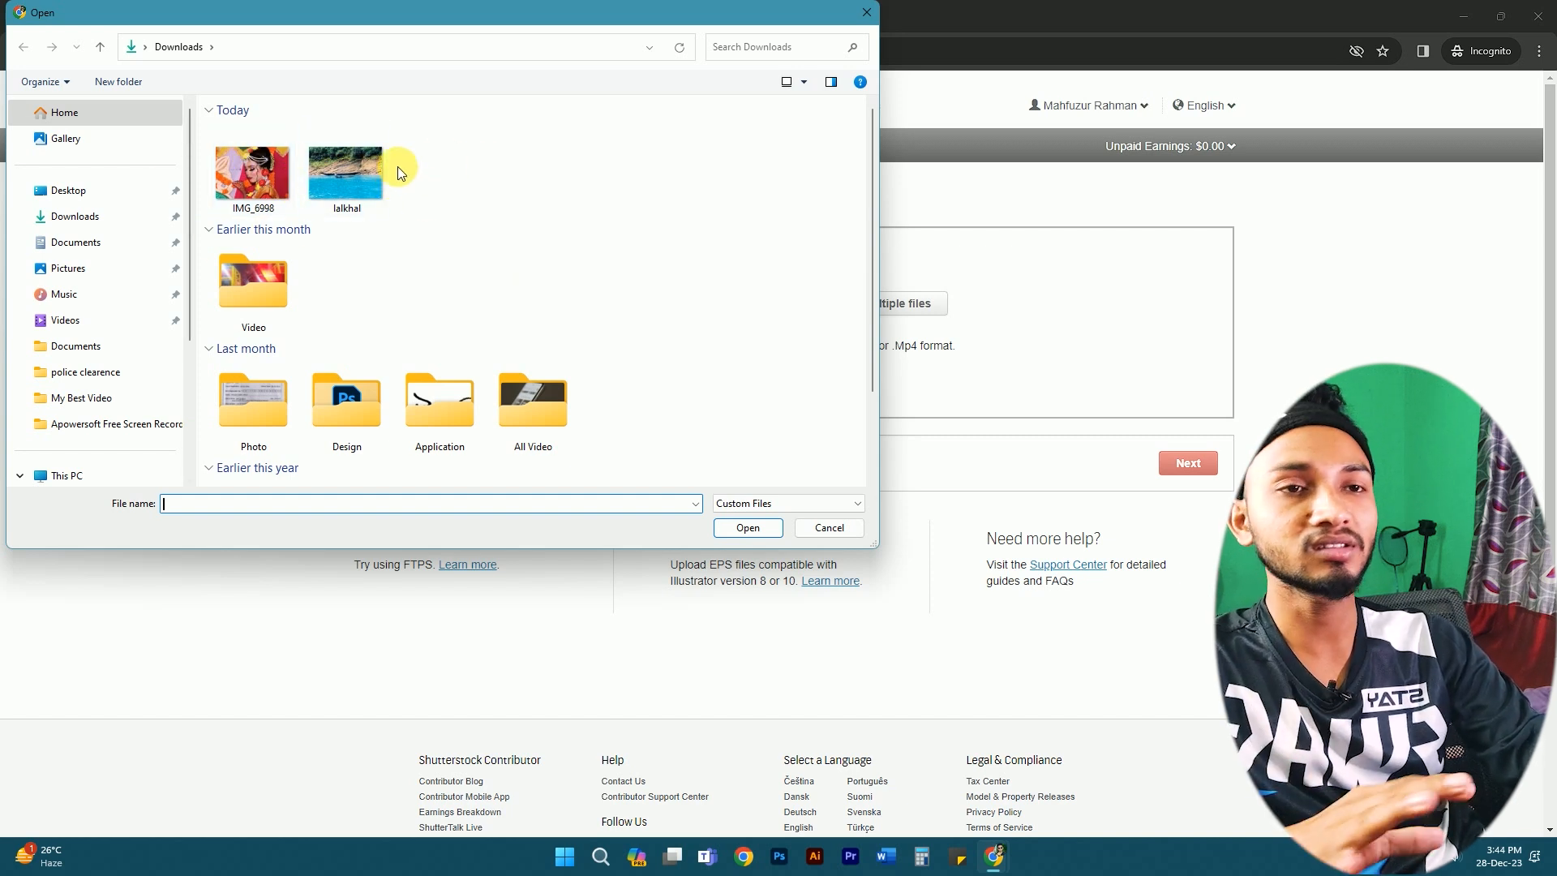
- Upload IMG_6998 from Downloads and continue to the Submit content page
left_click(284, 174)
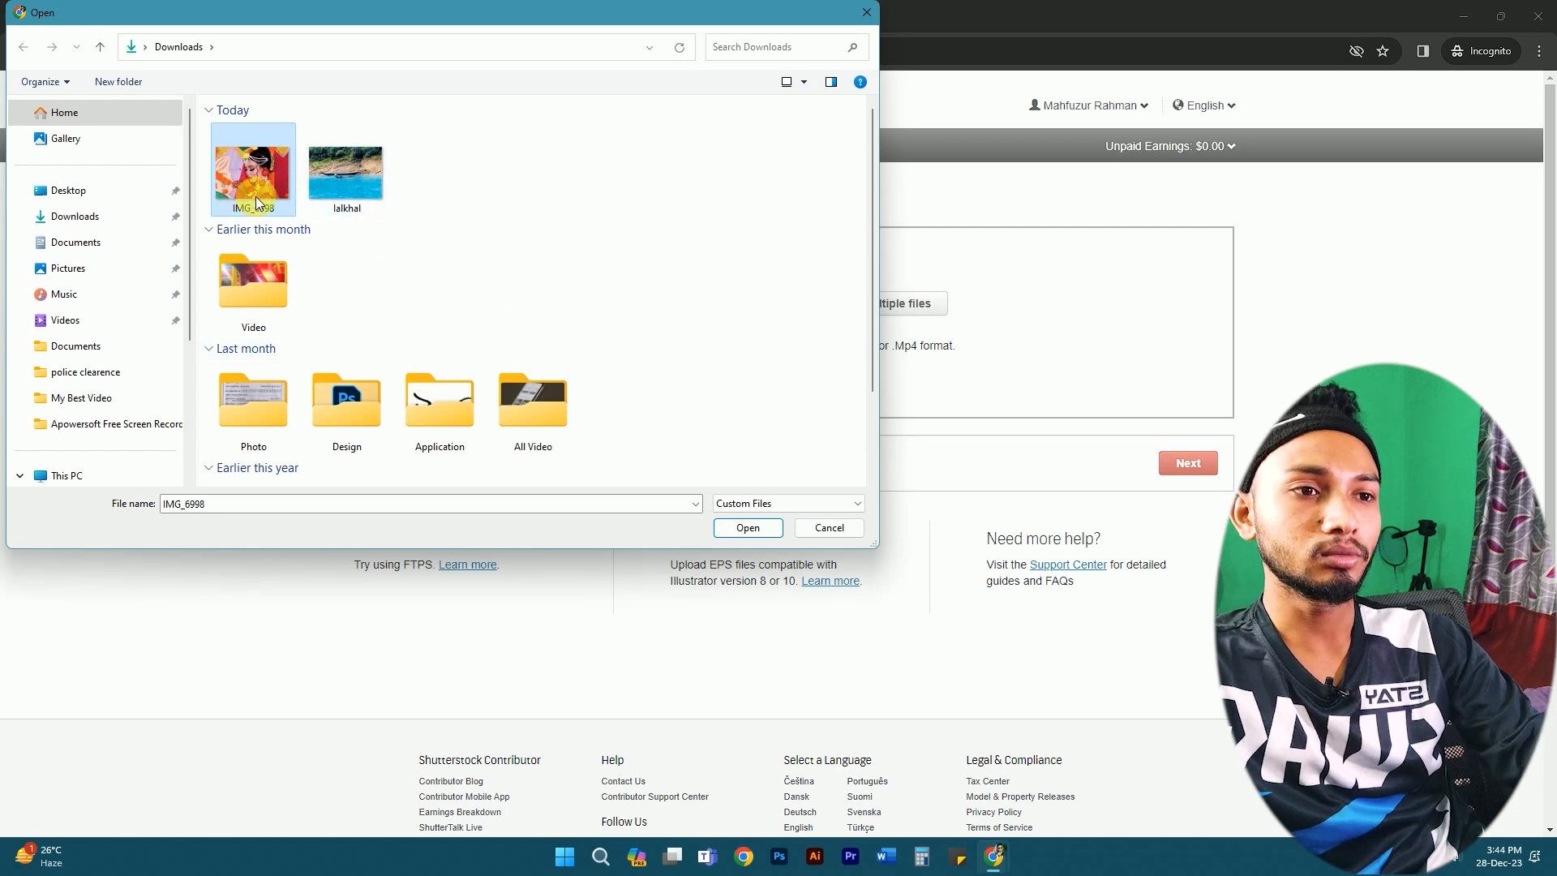
left_click(743, 529)
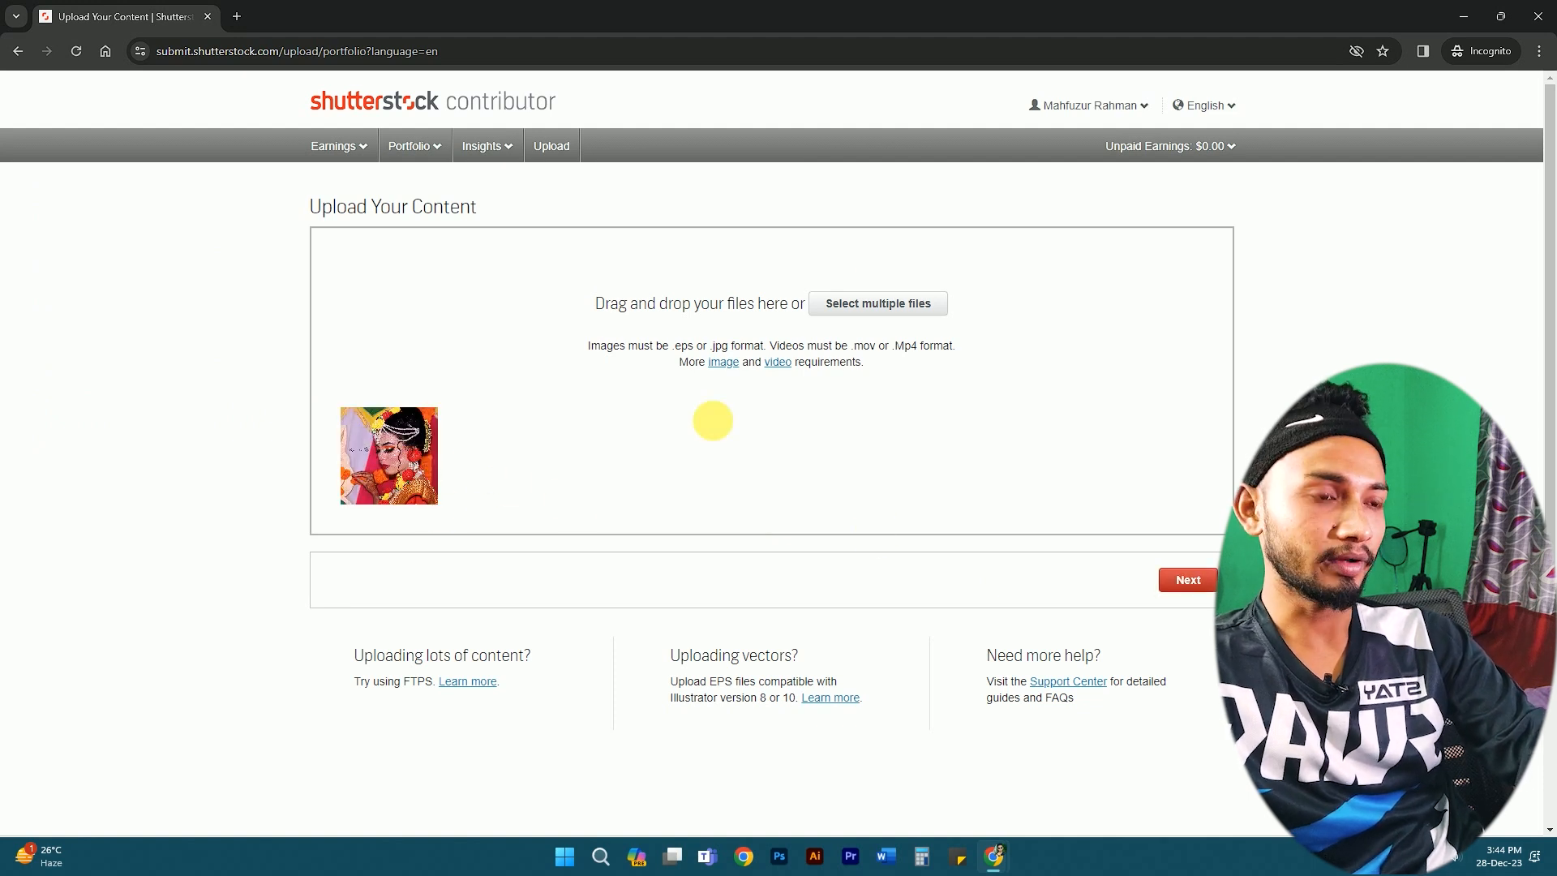
left_click(1187, 580)
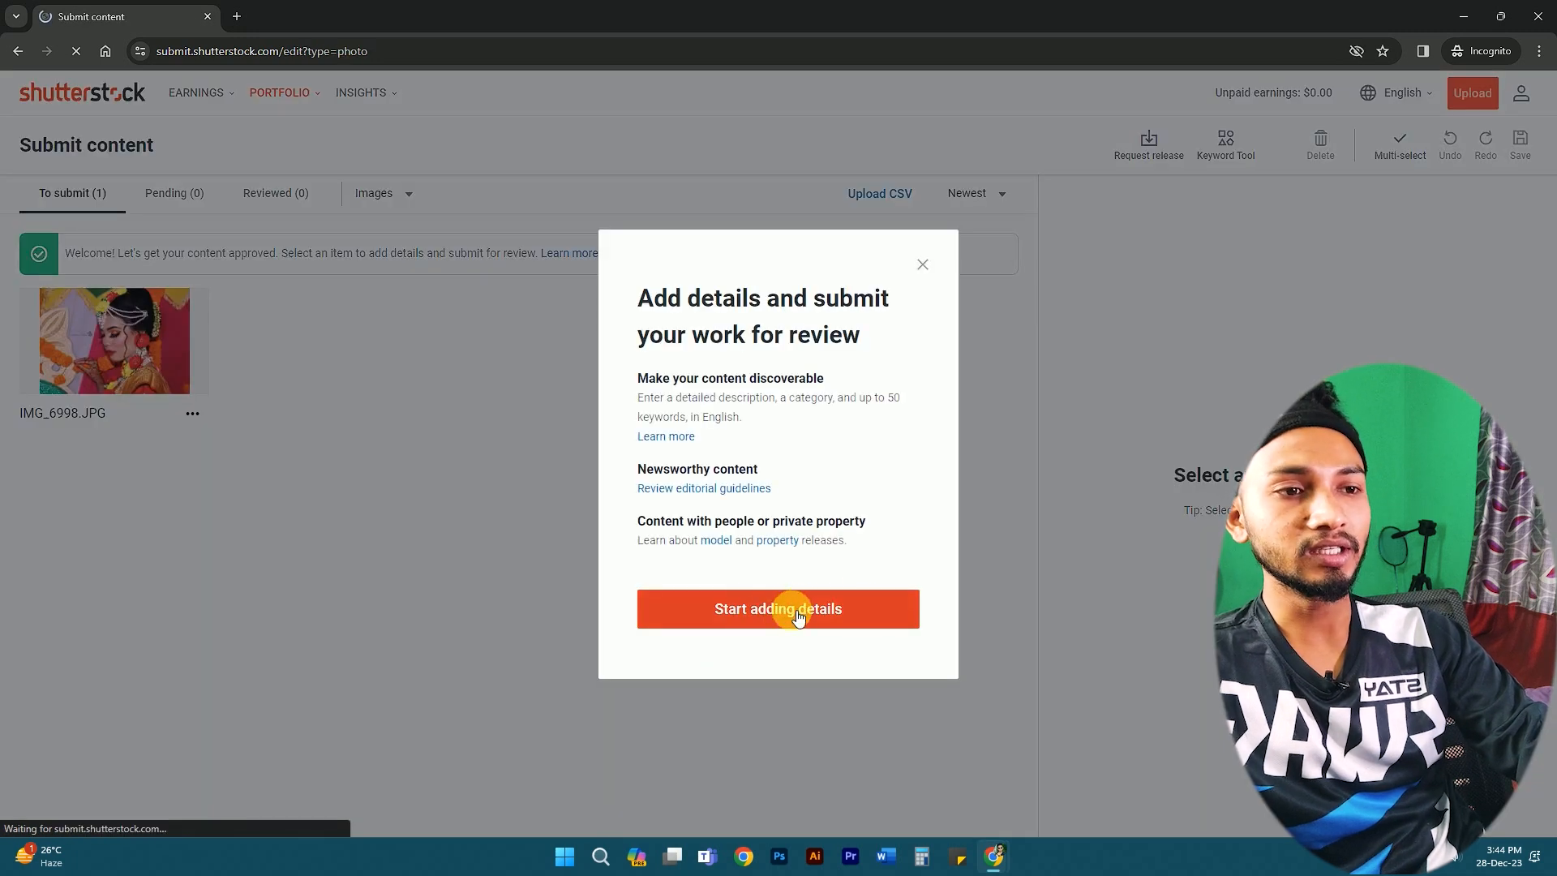
- Dismiss the intro, select IMG_6998.JPG and put the cursor in its Keywords field
left_click(797, 615)
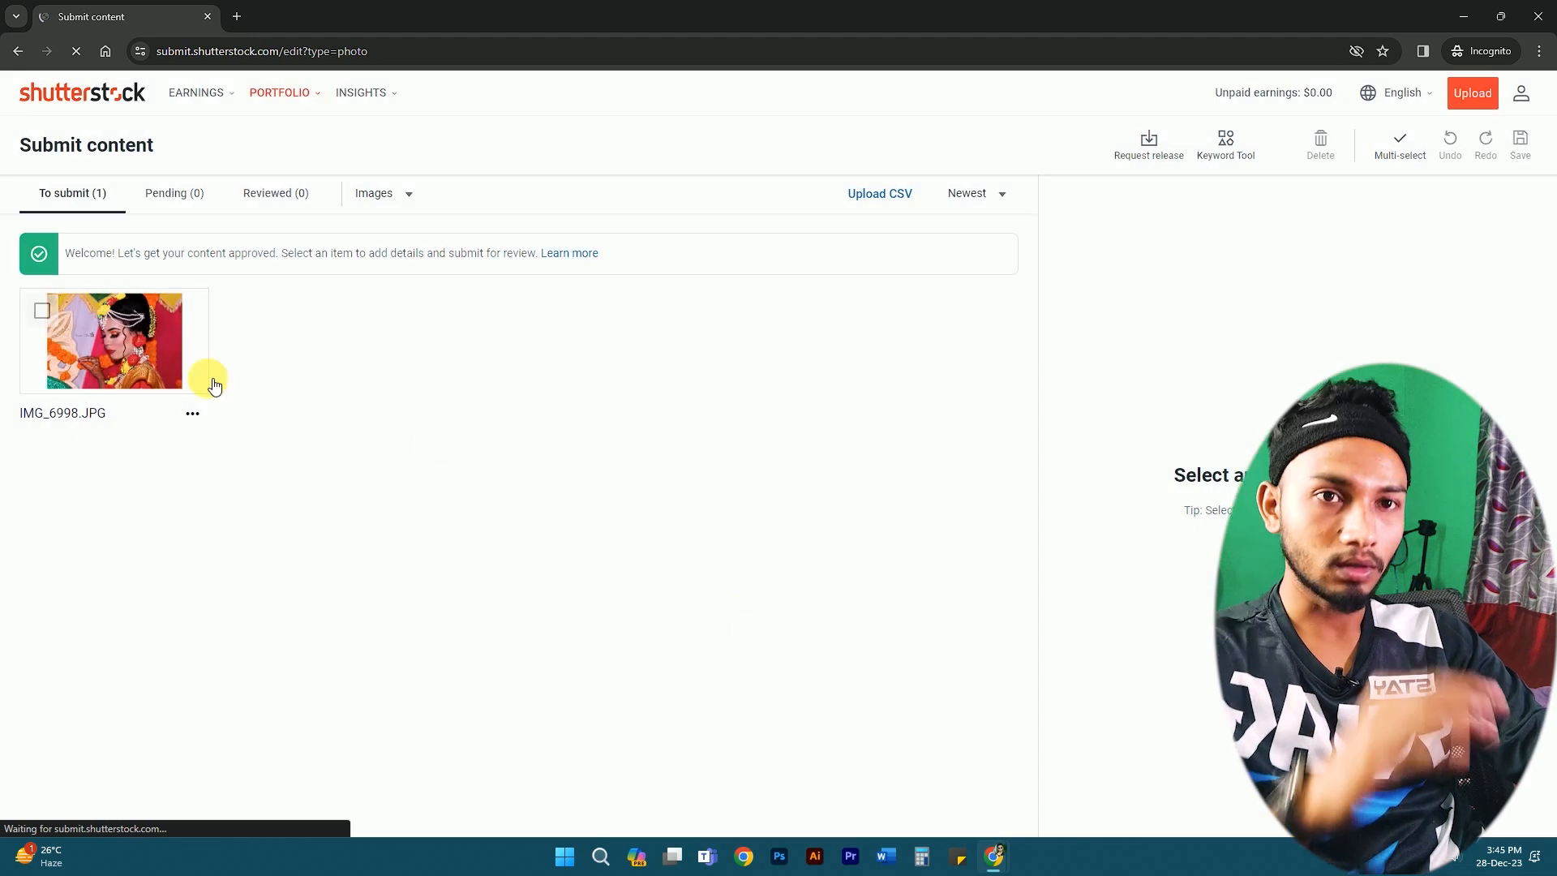
left_click(43, 312)
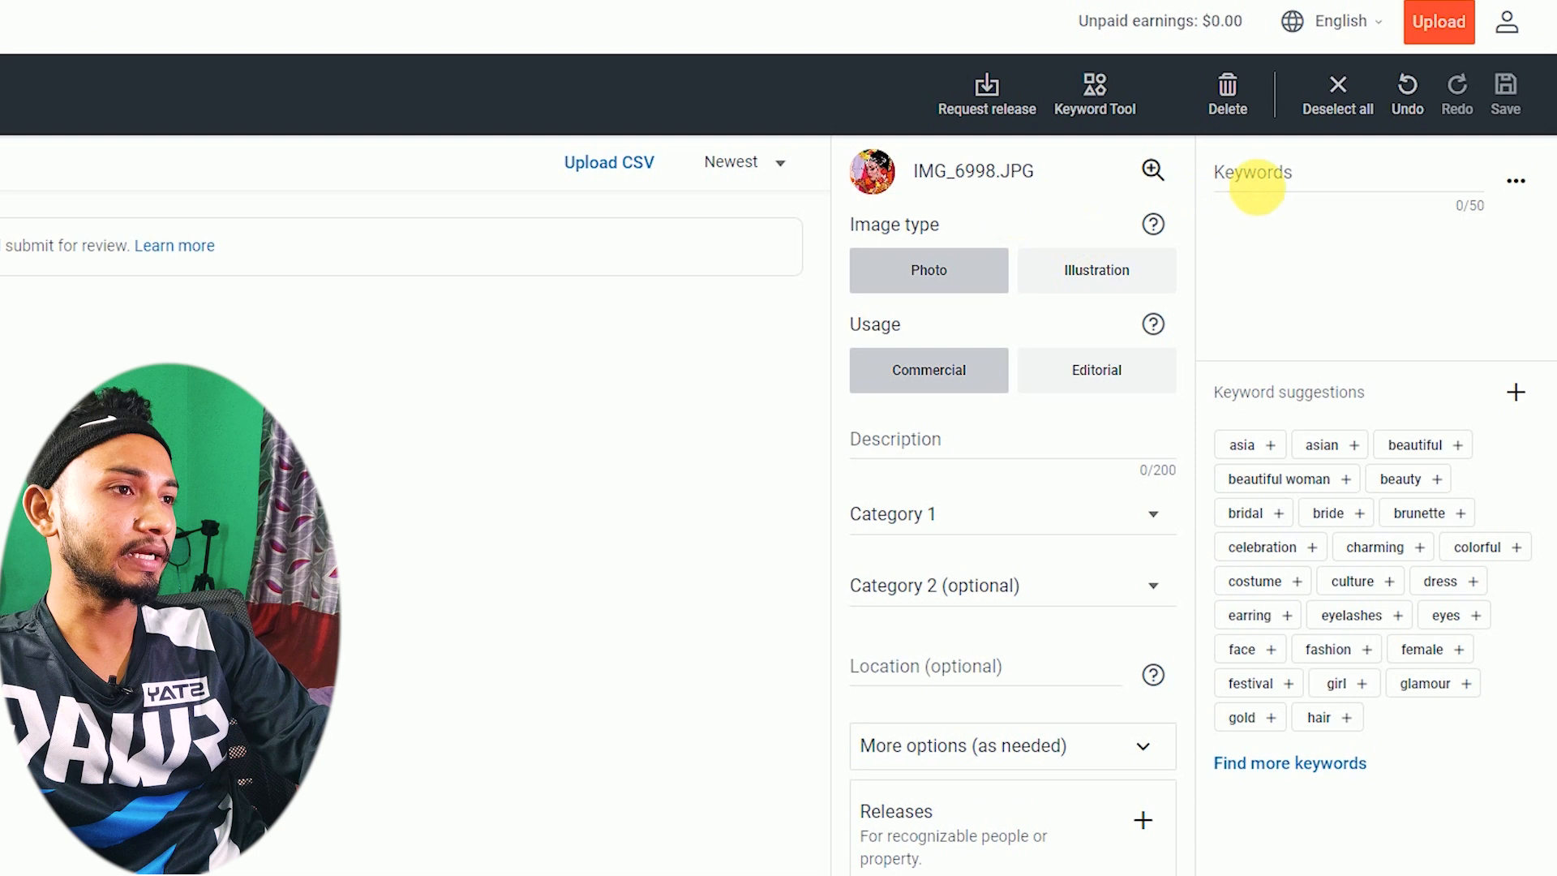
left_click(1353, 213)
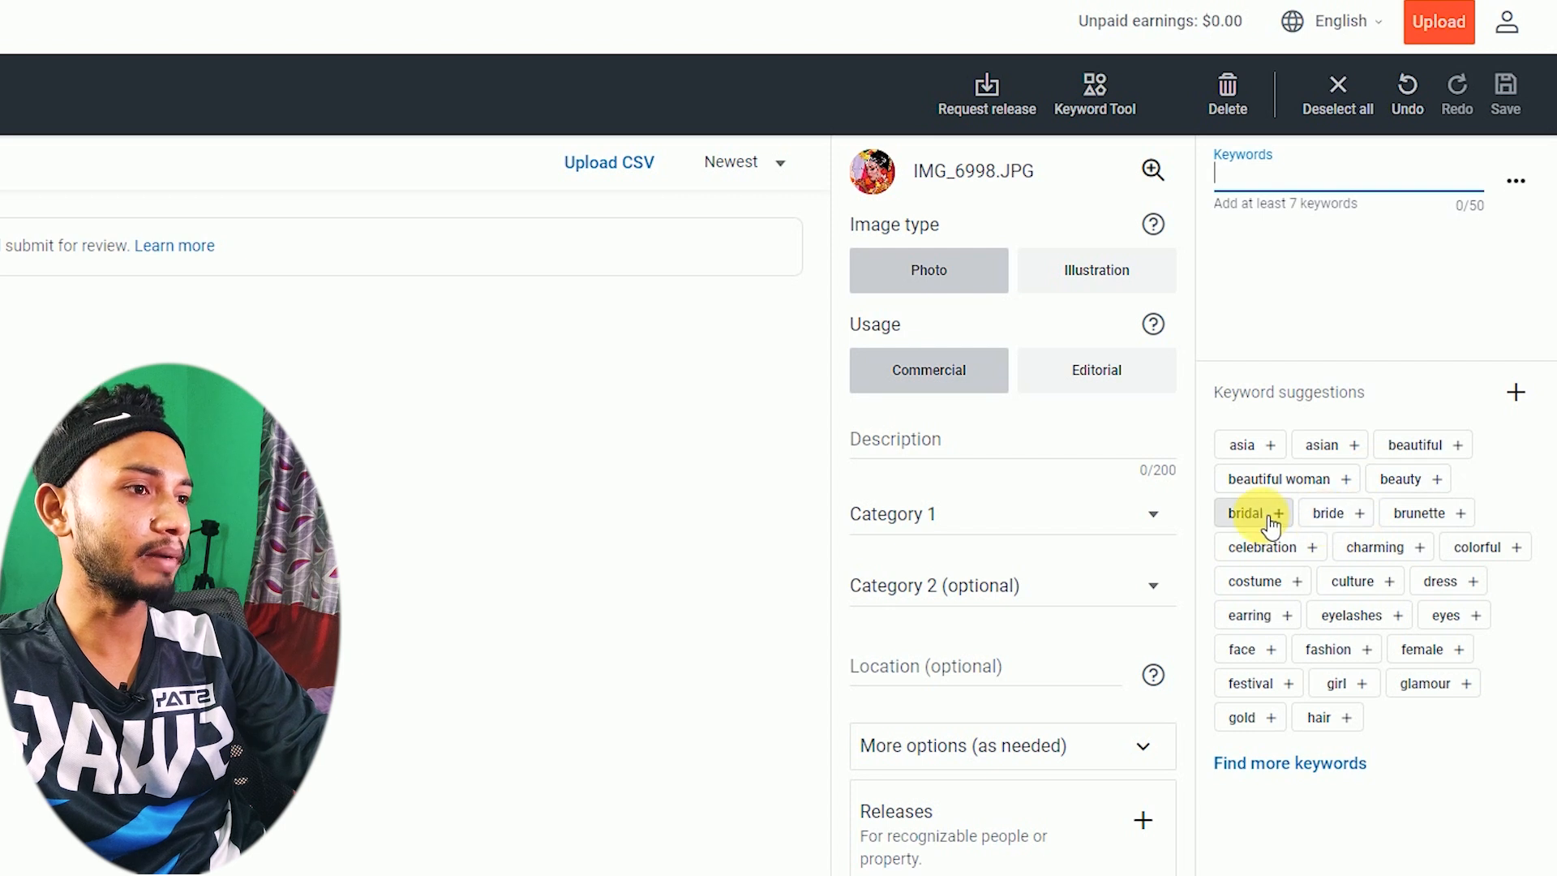
- Add suggested keywords bridal, charming, celebration, beauty, beautiful, fashion, face, girl and glamour
left_click(1271, 523)
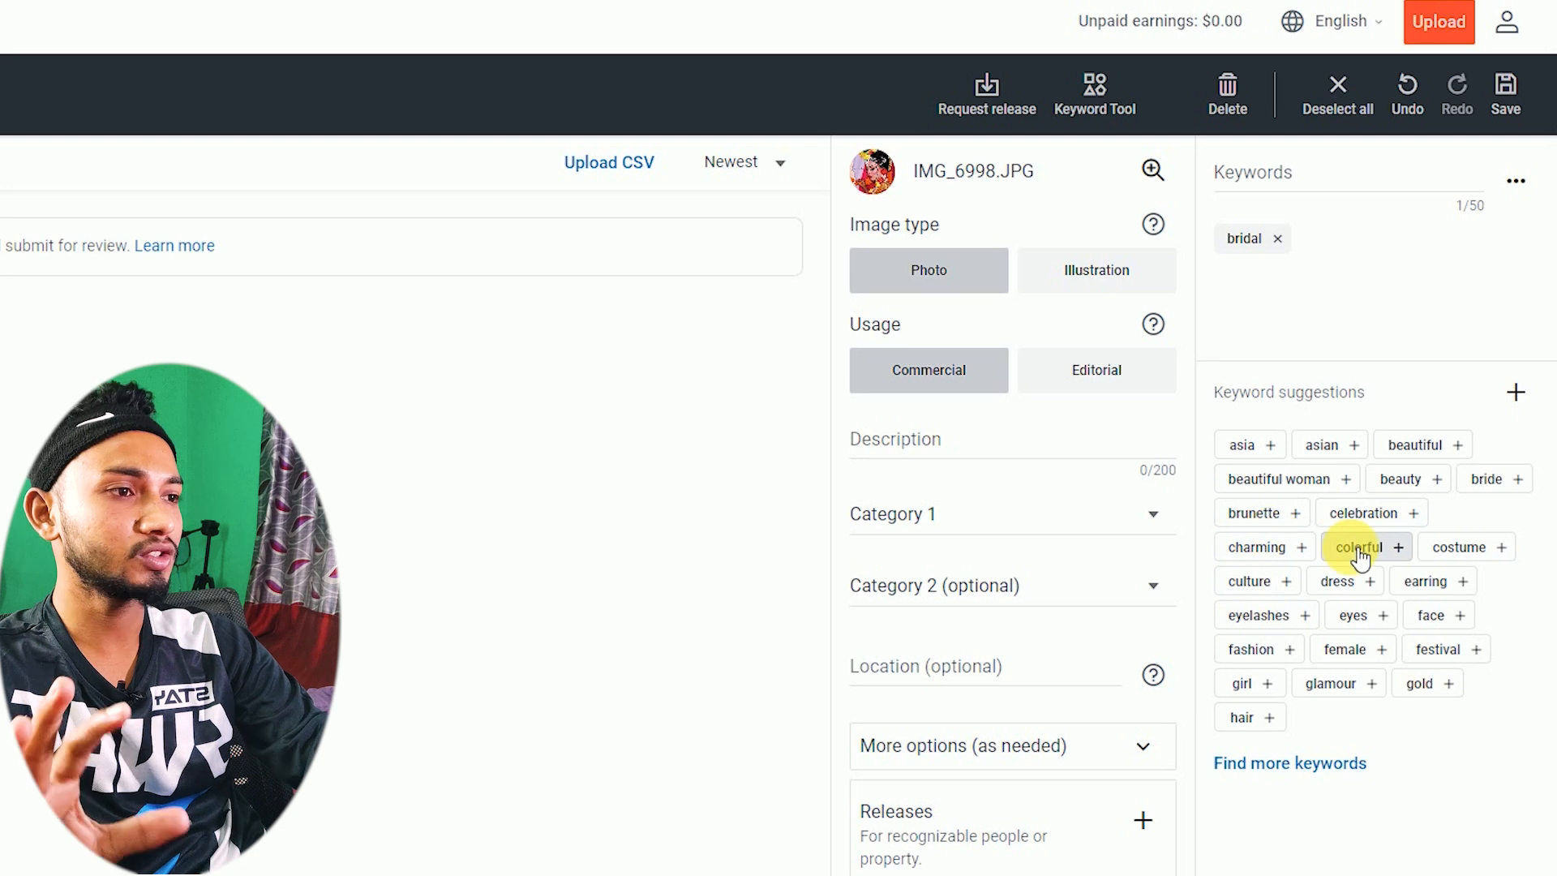
left_click(1262, 548)
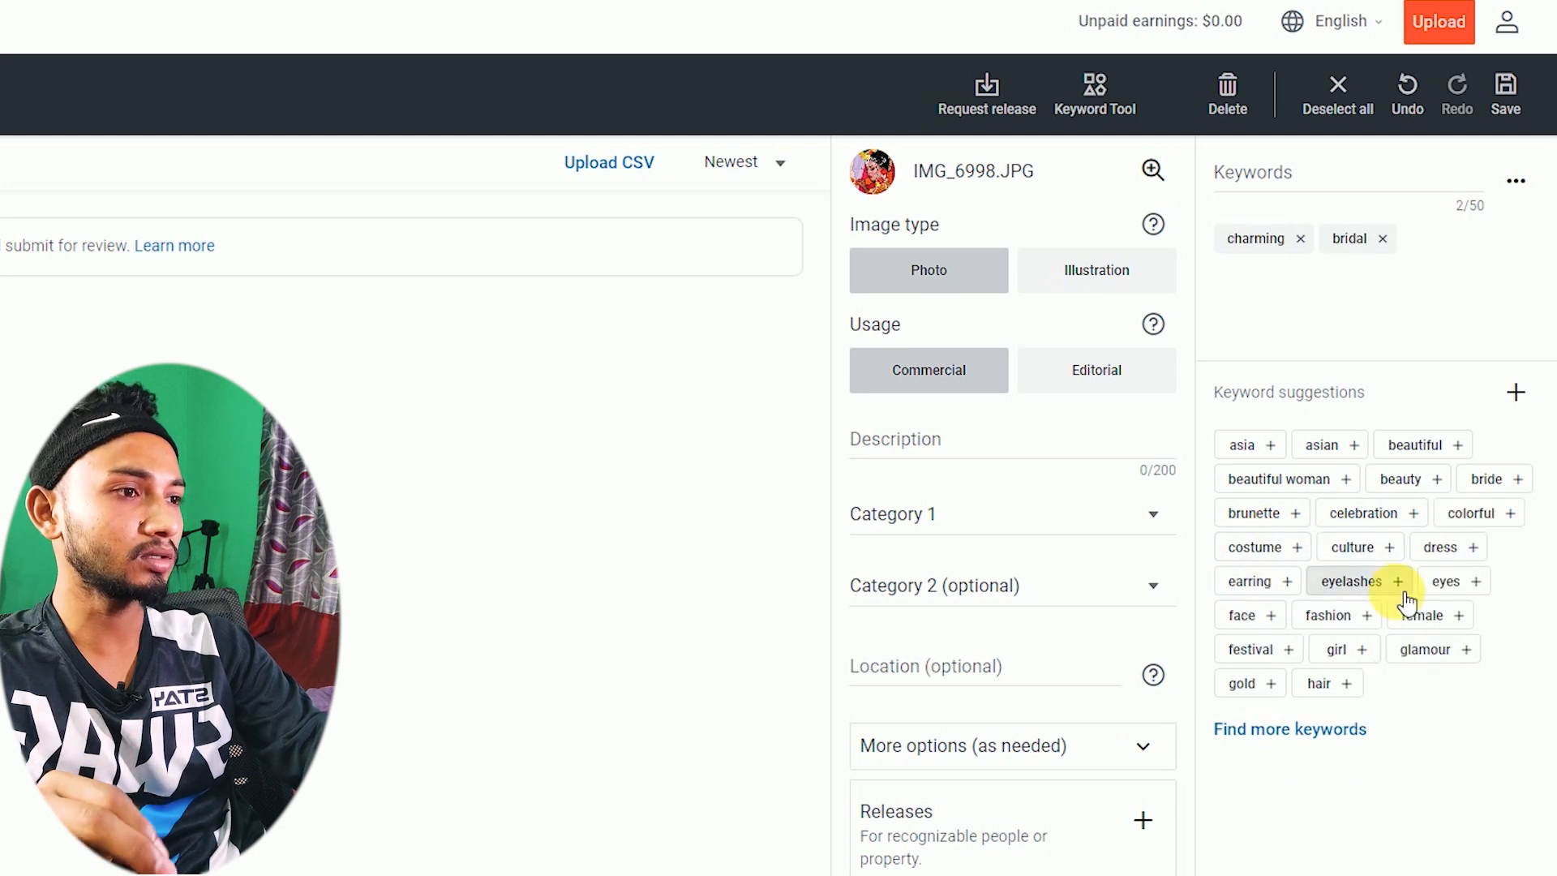
left_click(1371, 514)
left_click(1410, 490)
left_click(1416, 445)
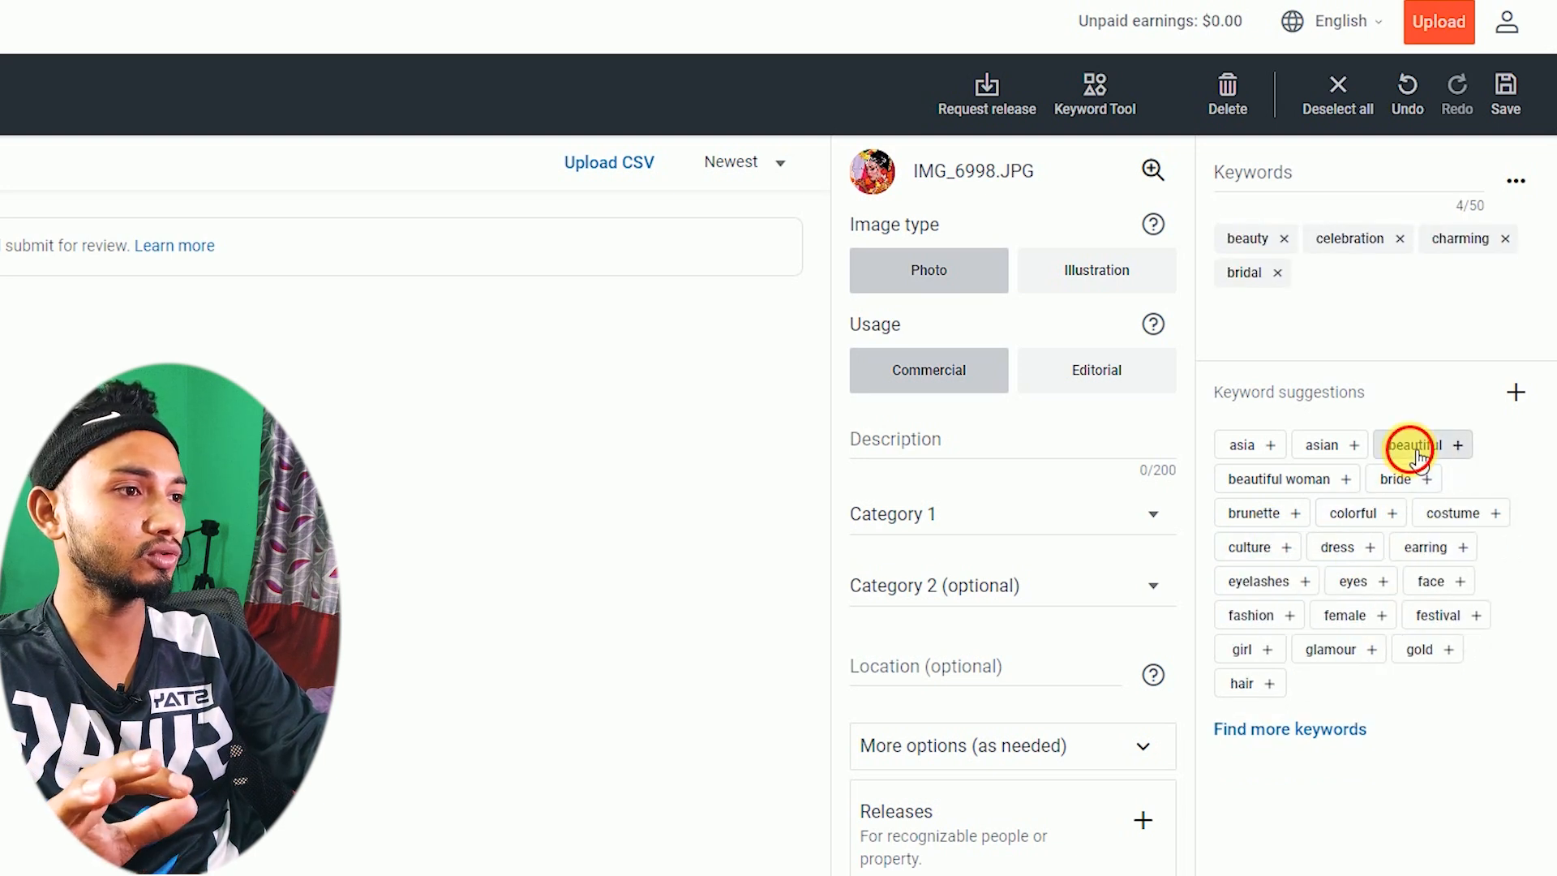
left_click(1335, 581)
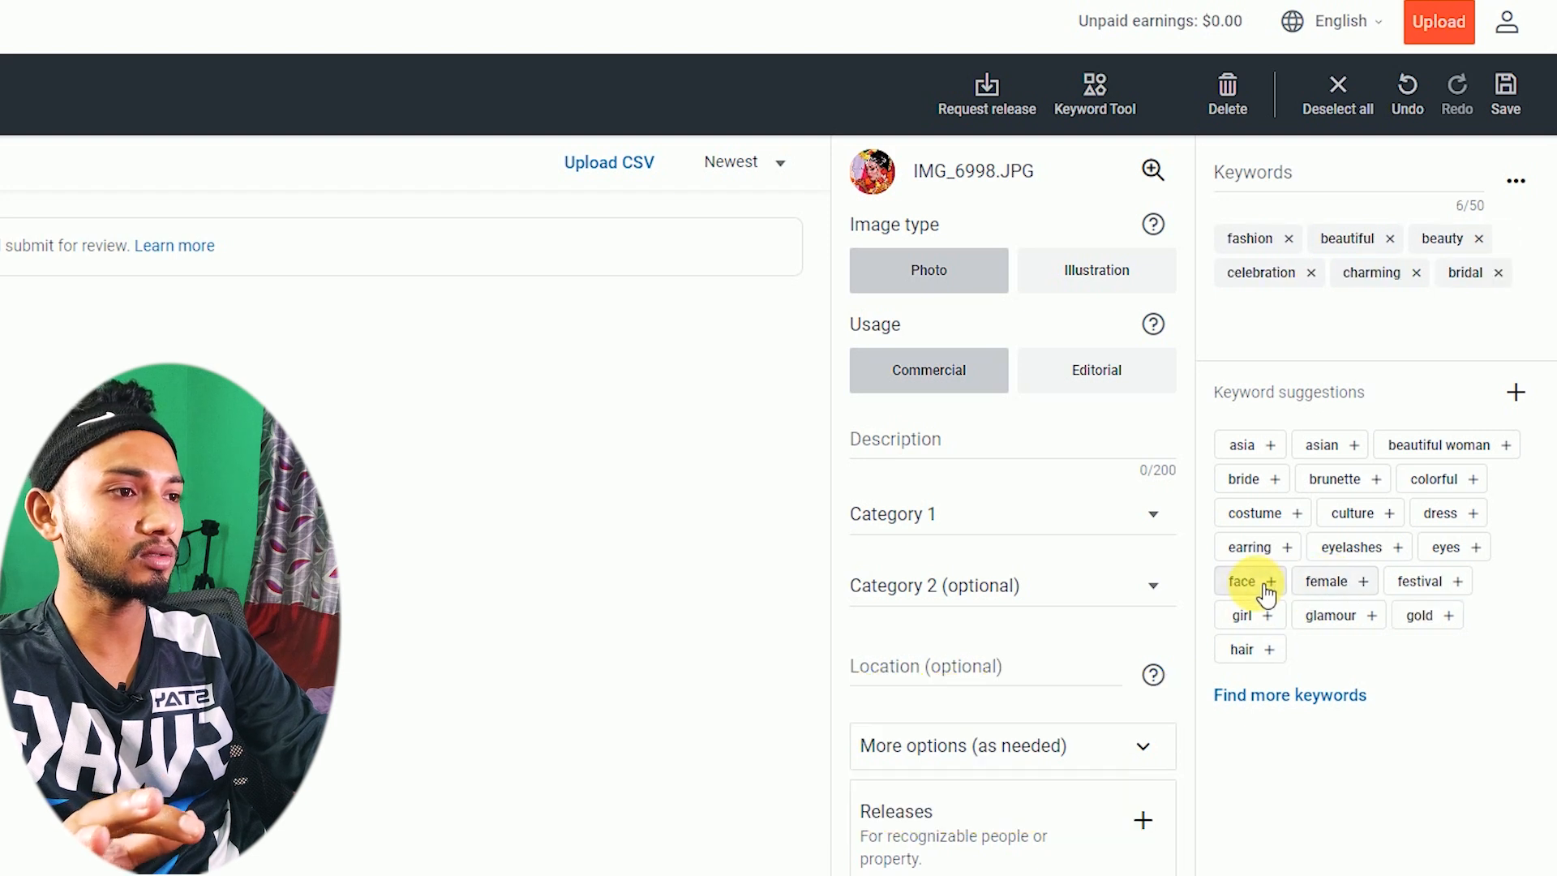
left_click(1253, 584)
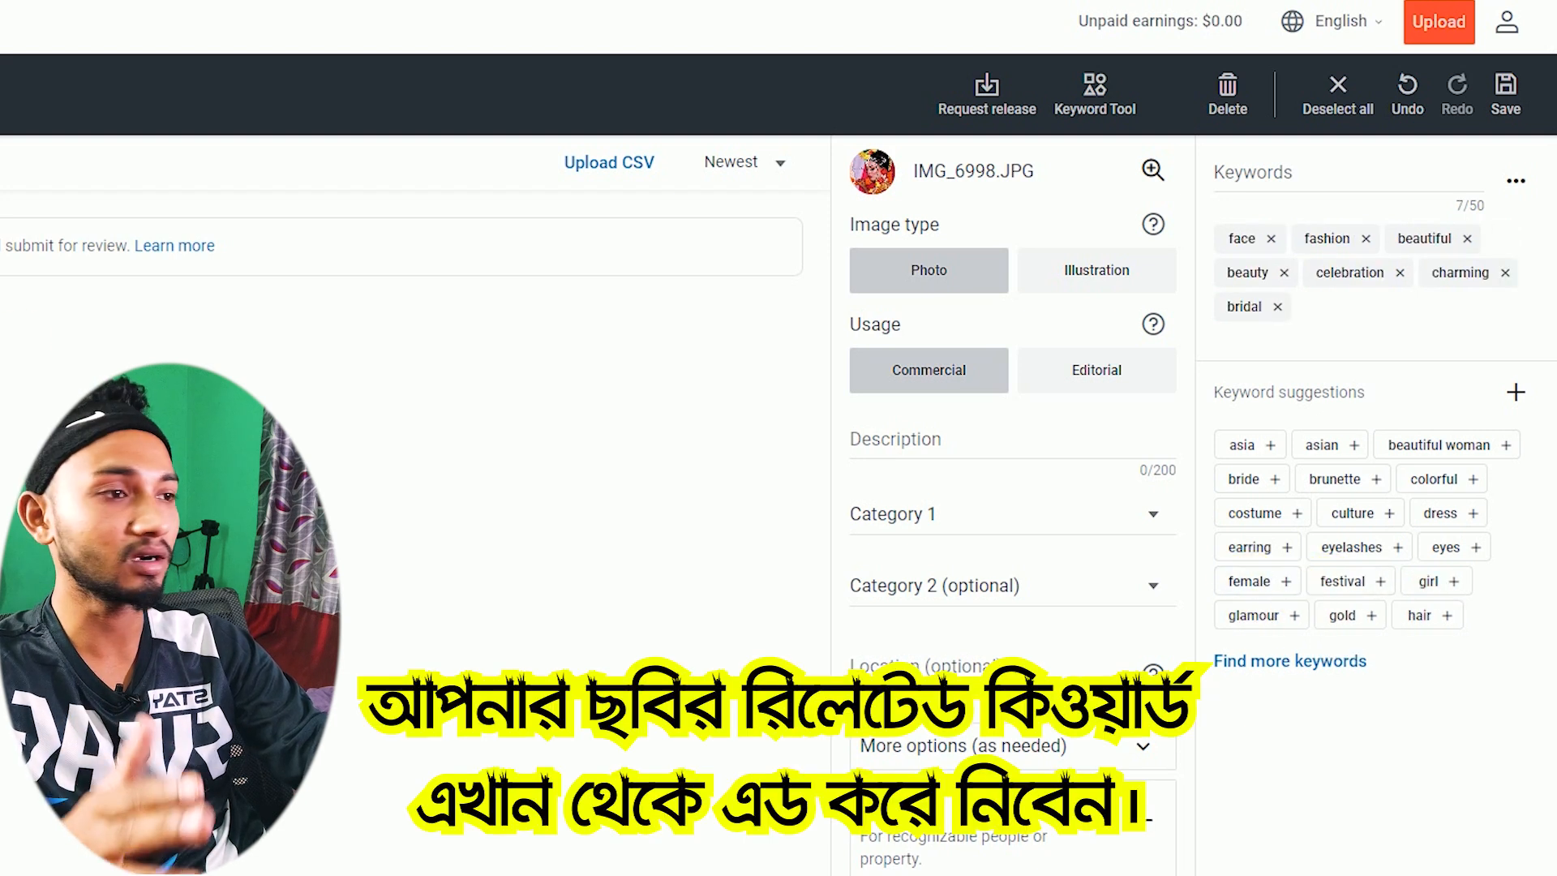
left_click(1432, 592)
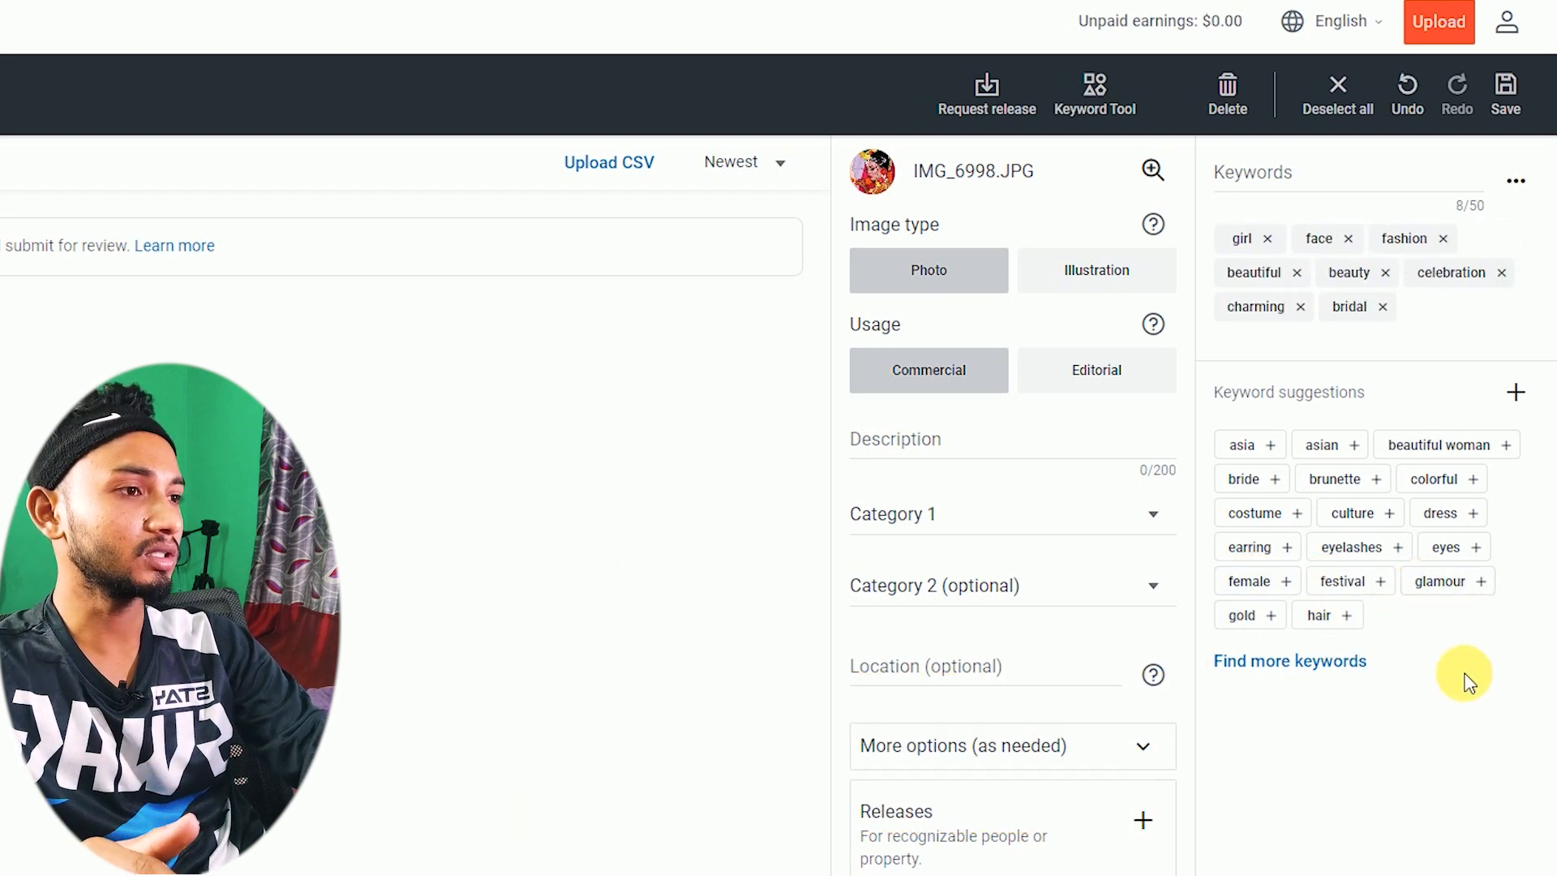
left_click(1460, 598)
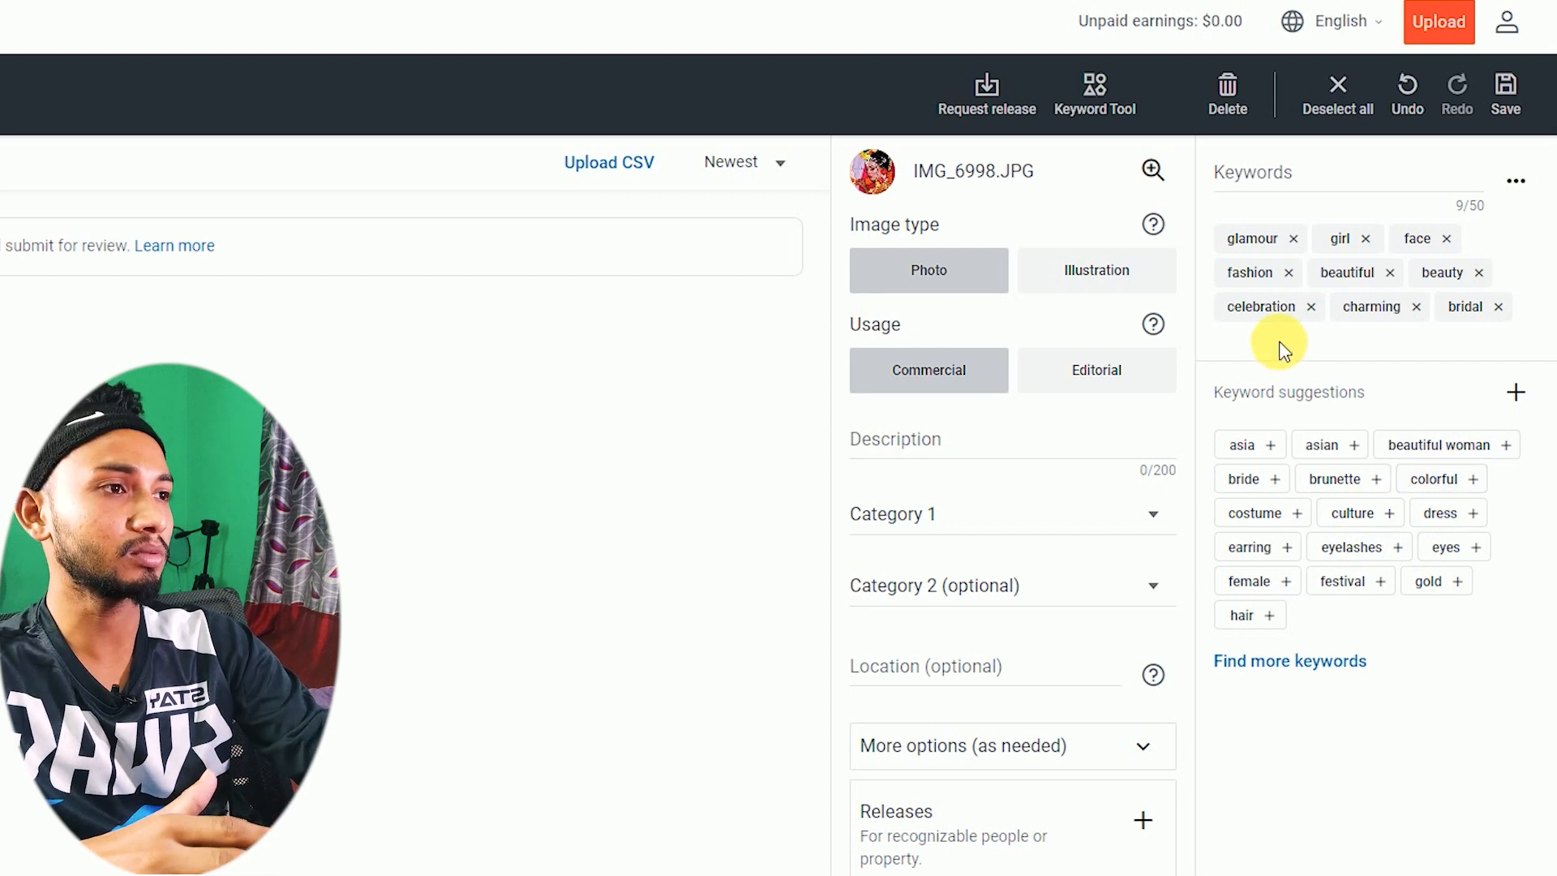
- Add the custom keywords photography and weeding, then bring up the Keyword Tool
left_click(1304, 180)
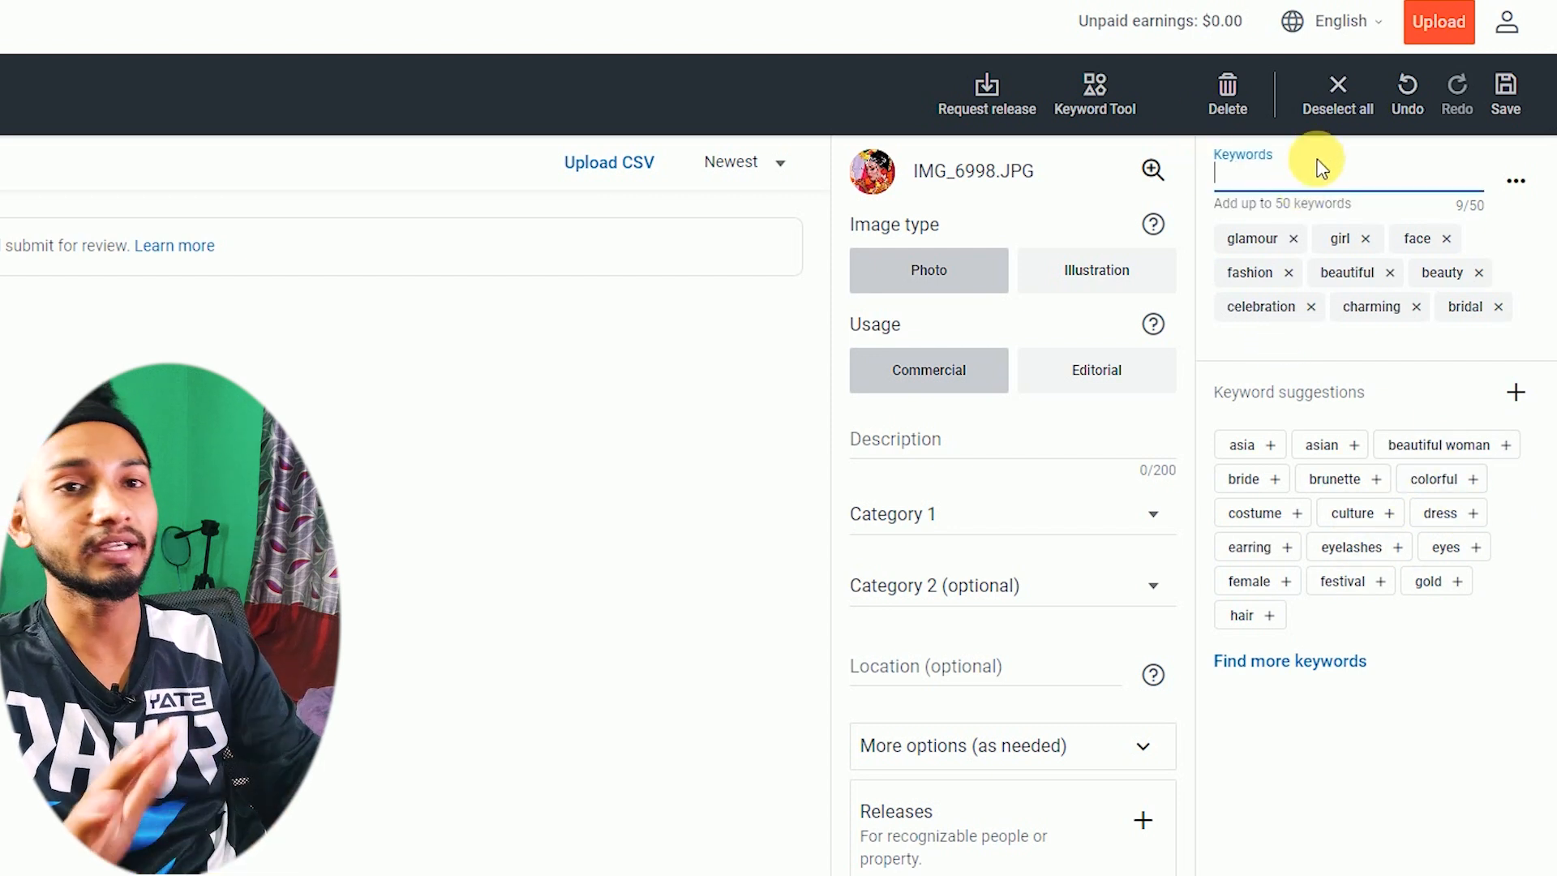
type("photography")
left_click(1306, 235)
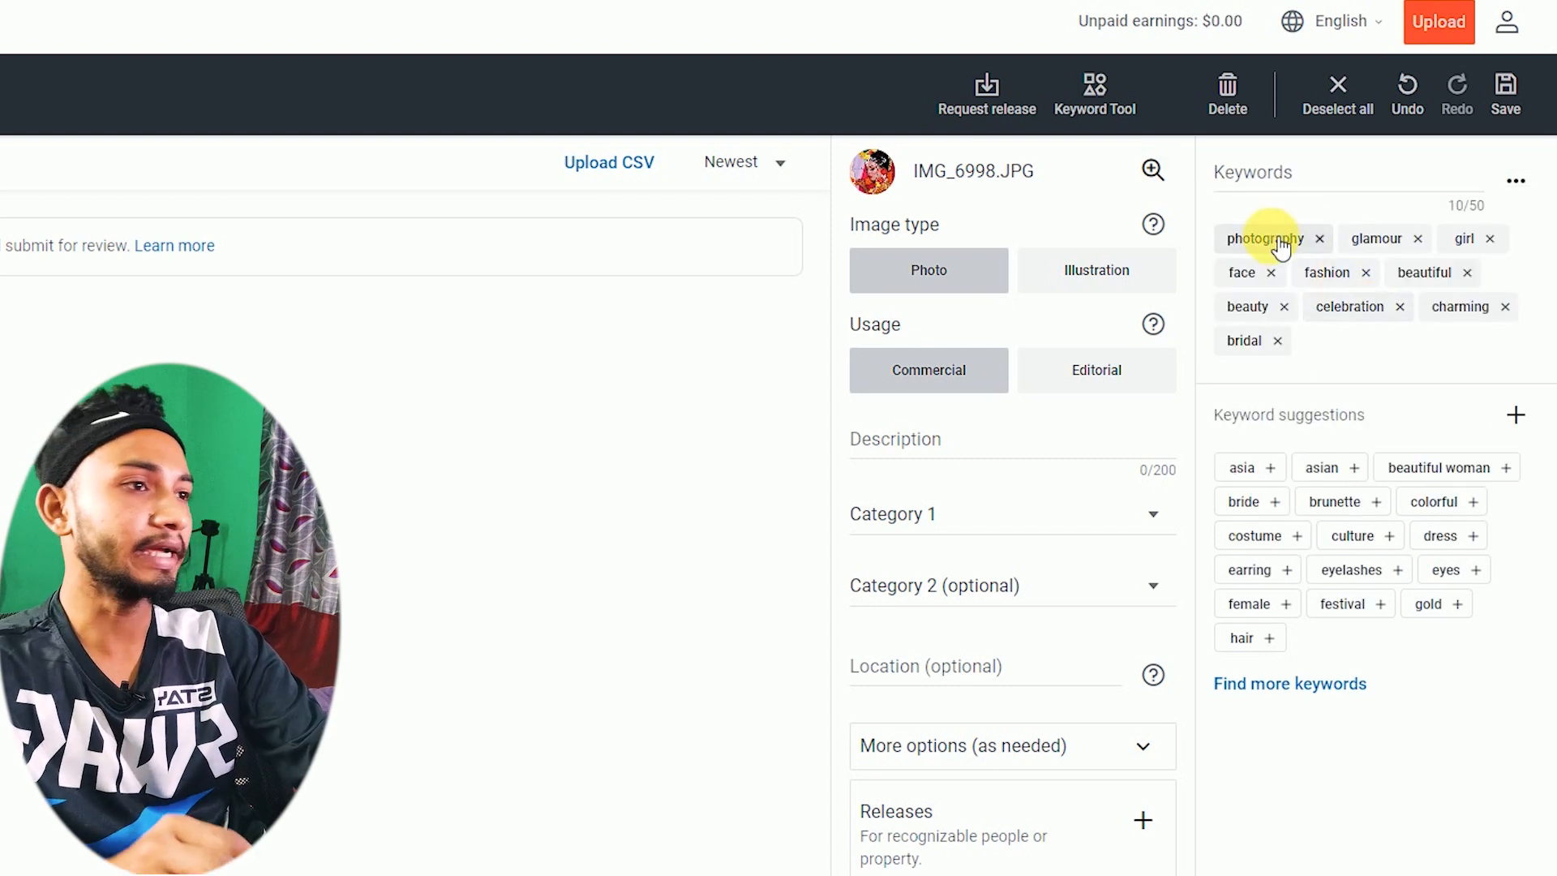
left_click(1322, 188)
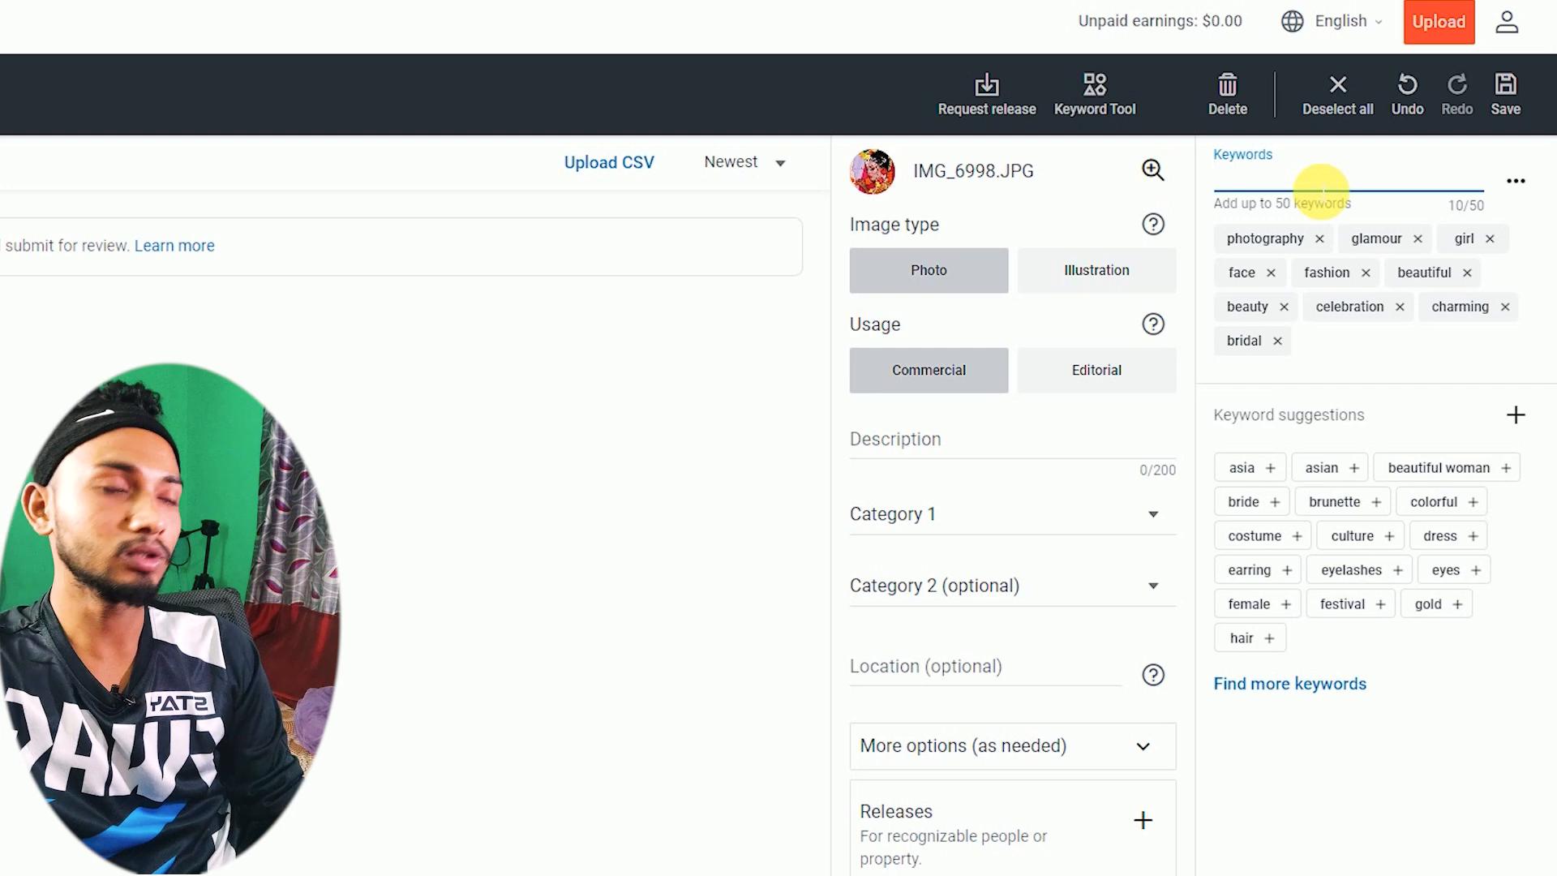
type("weeding")
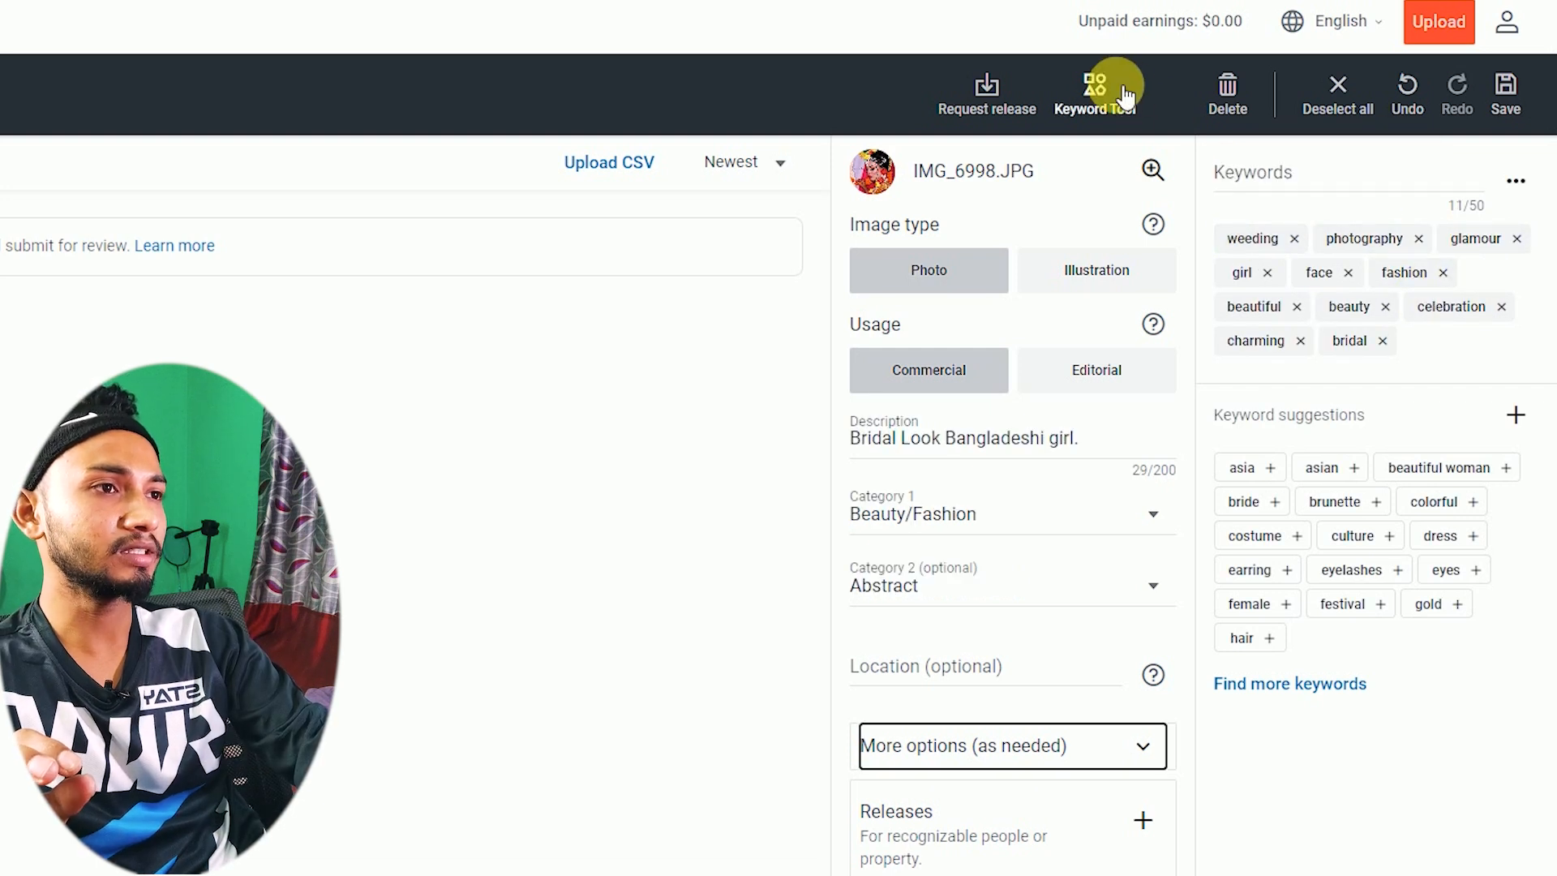
left_click(1125, 95)
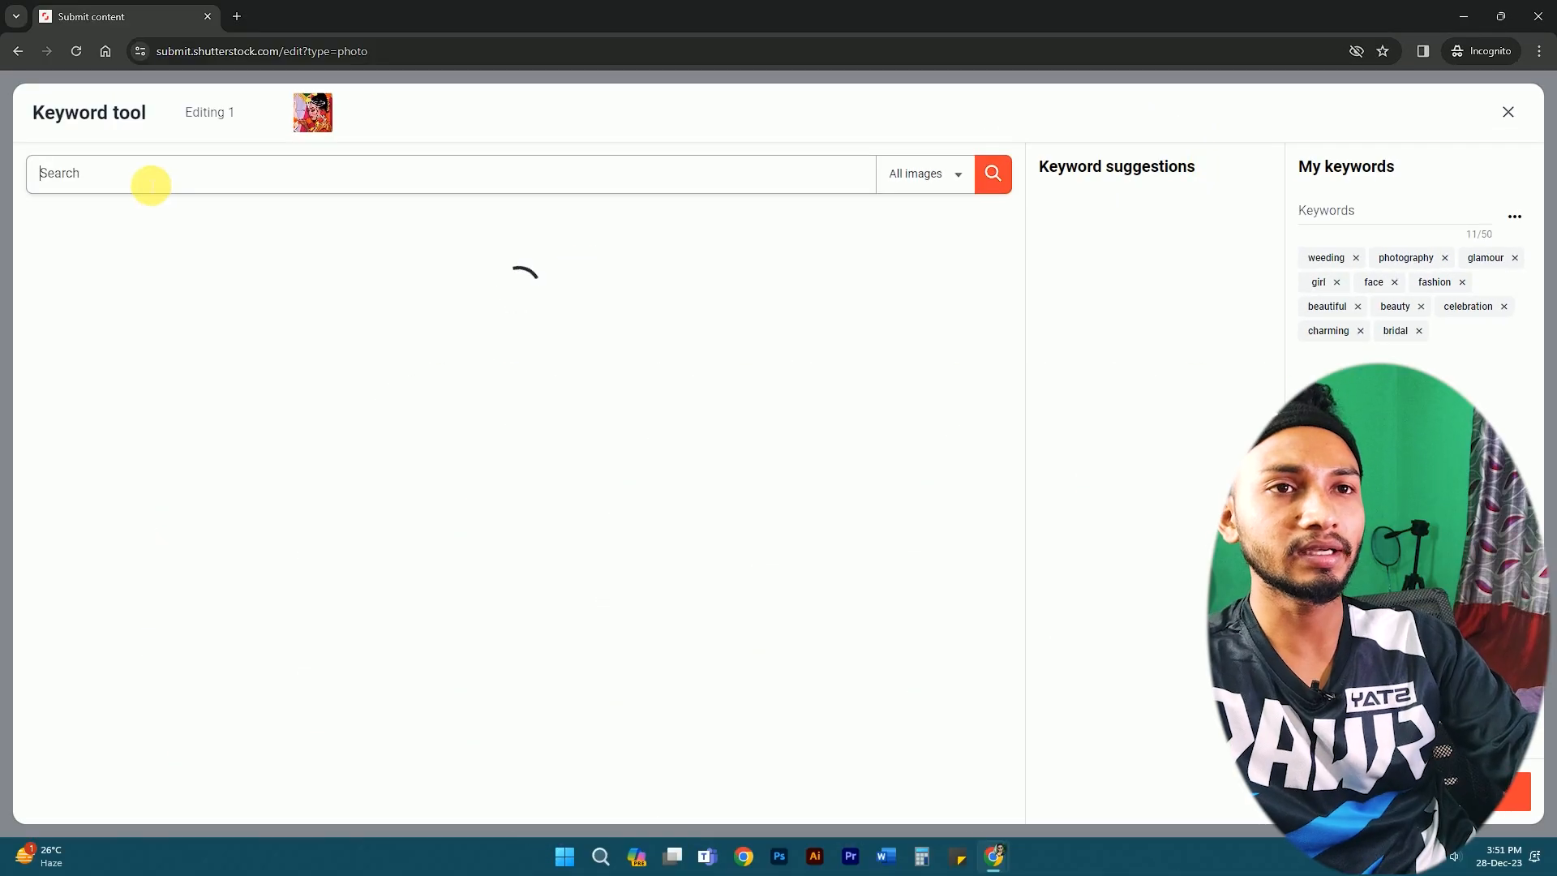
- Search 'fashion' in the Keyword Tool and select three similar reference images
type("fashion")
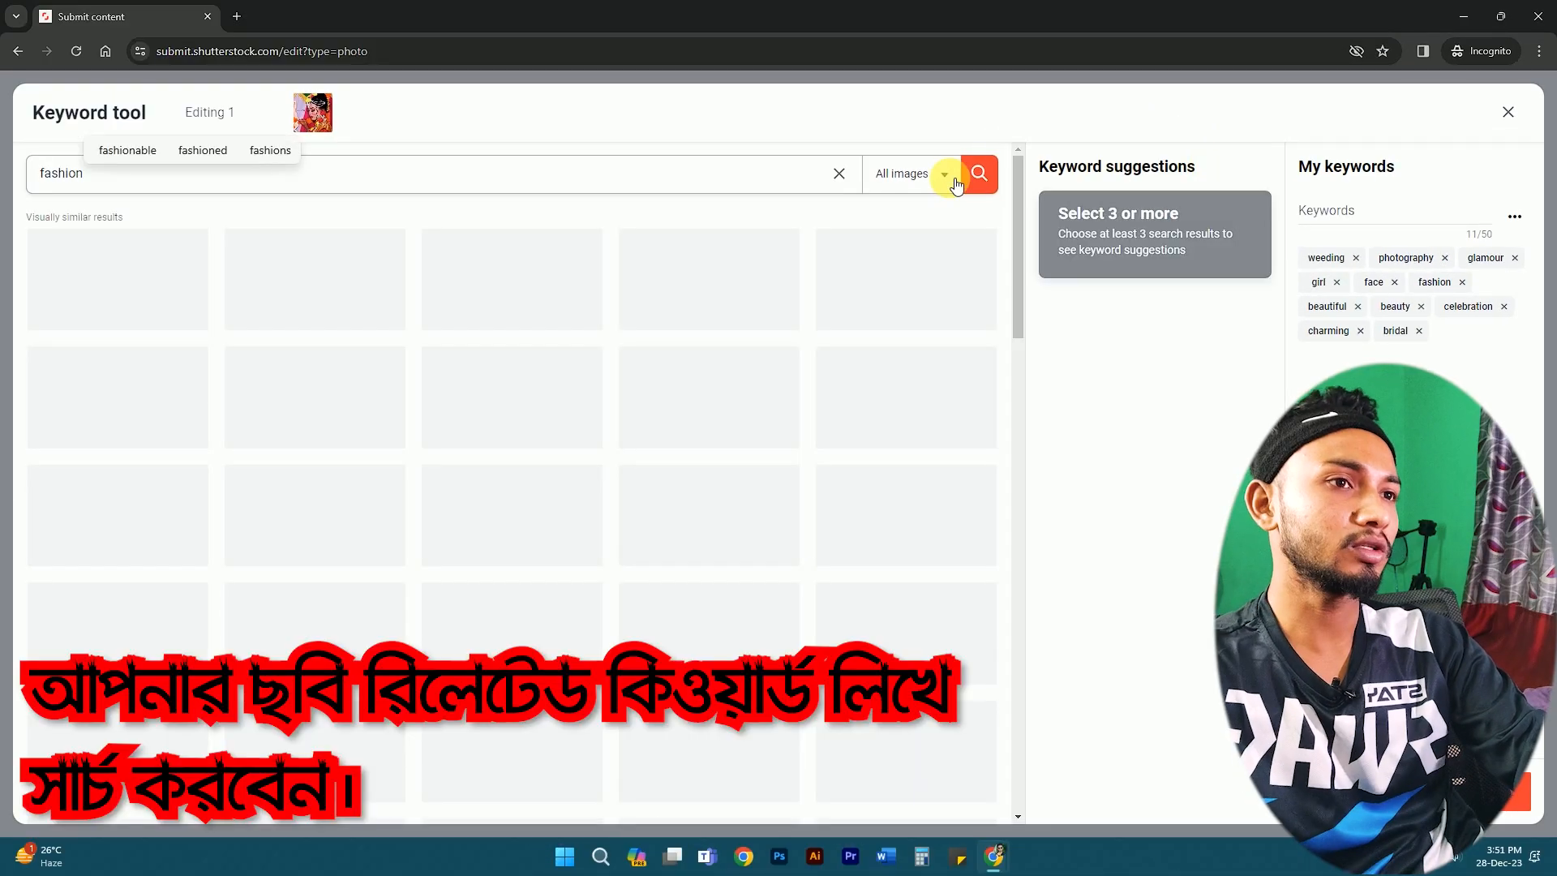
left_click(987, 178)
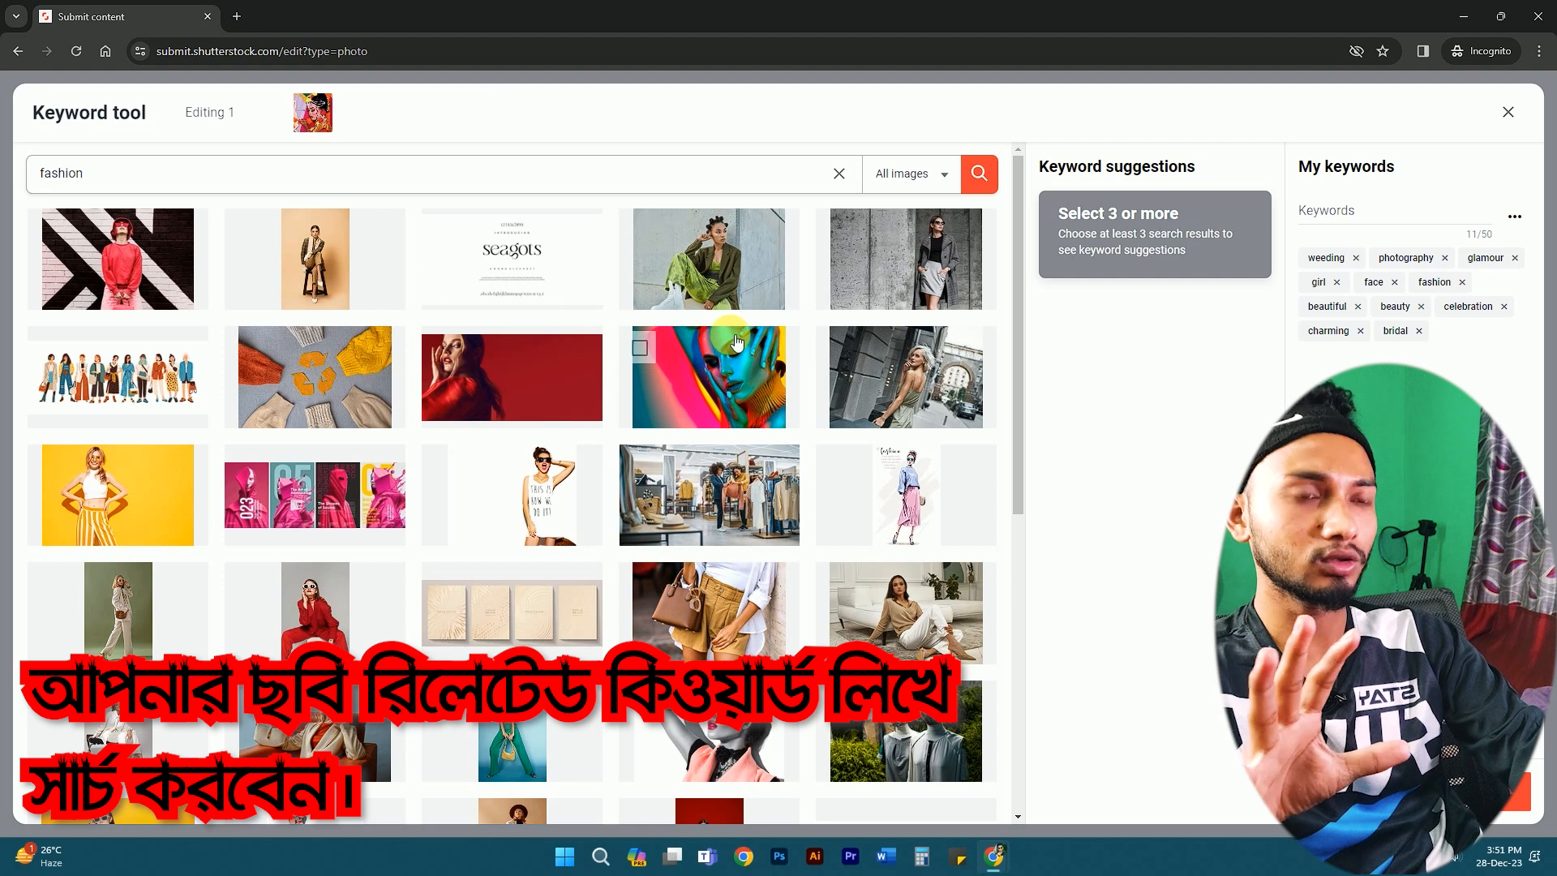
left_click(702, 327)
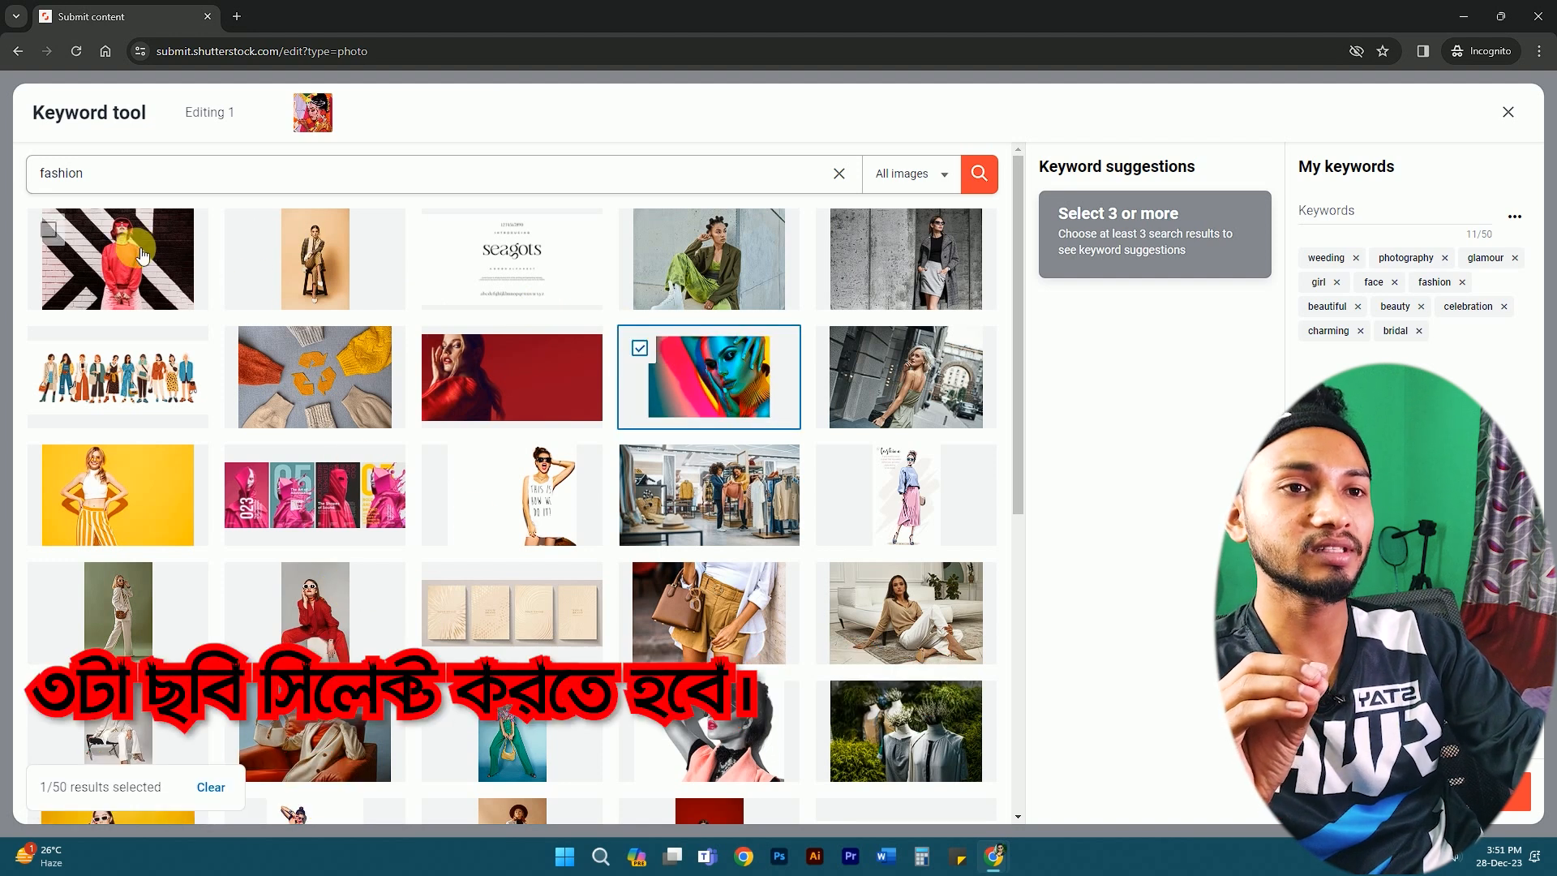
left_click(505, 386)
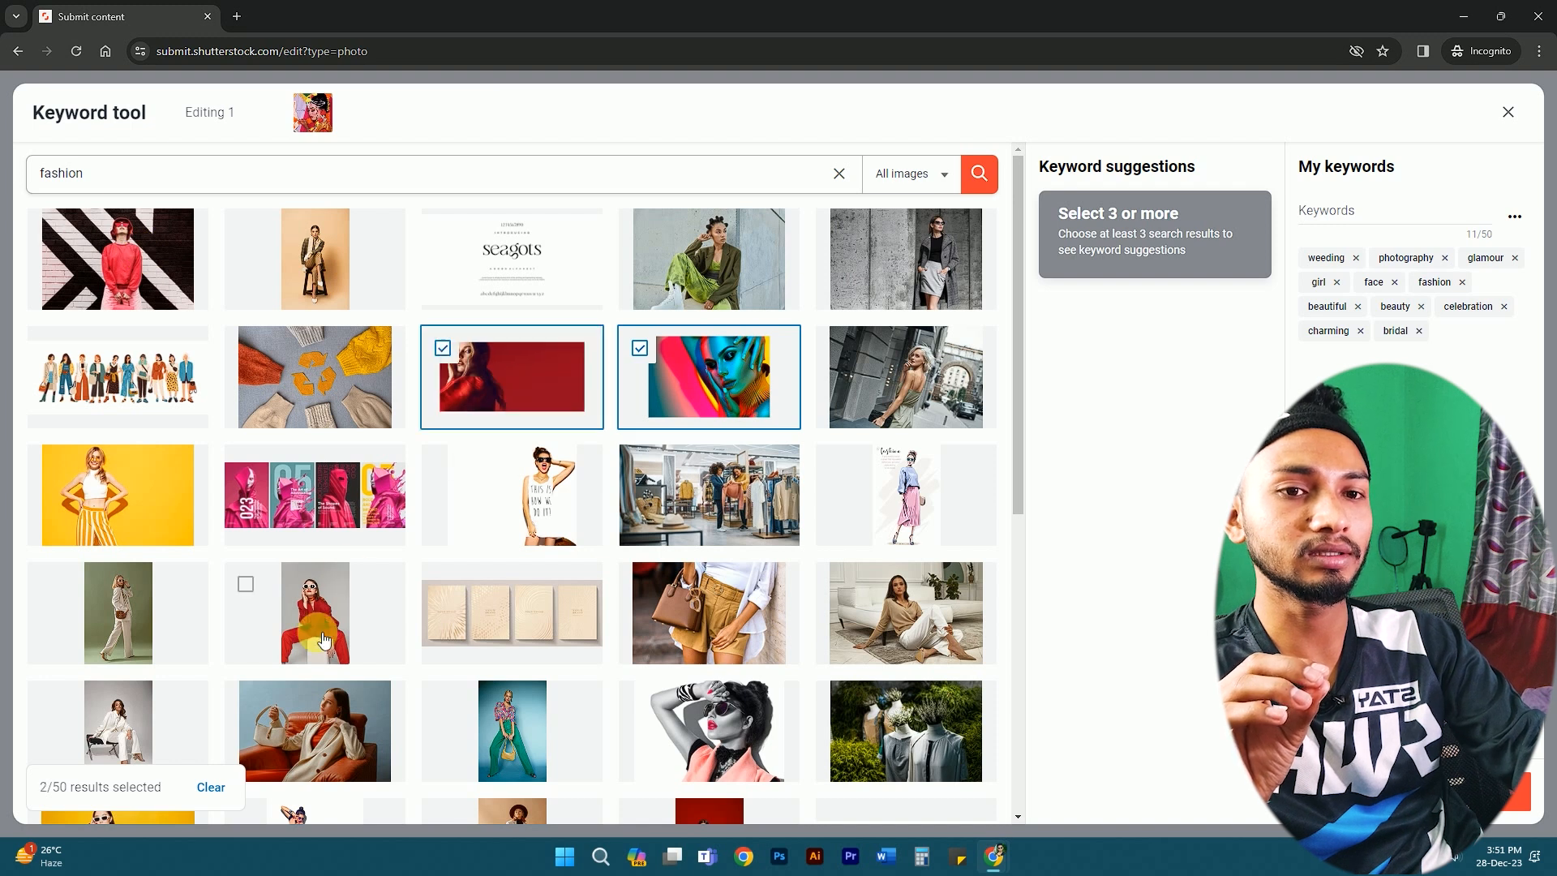
left_click(725, 720)
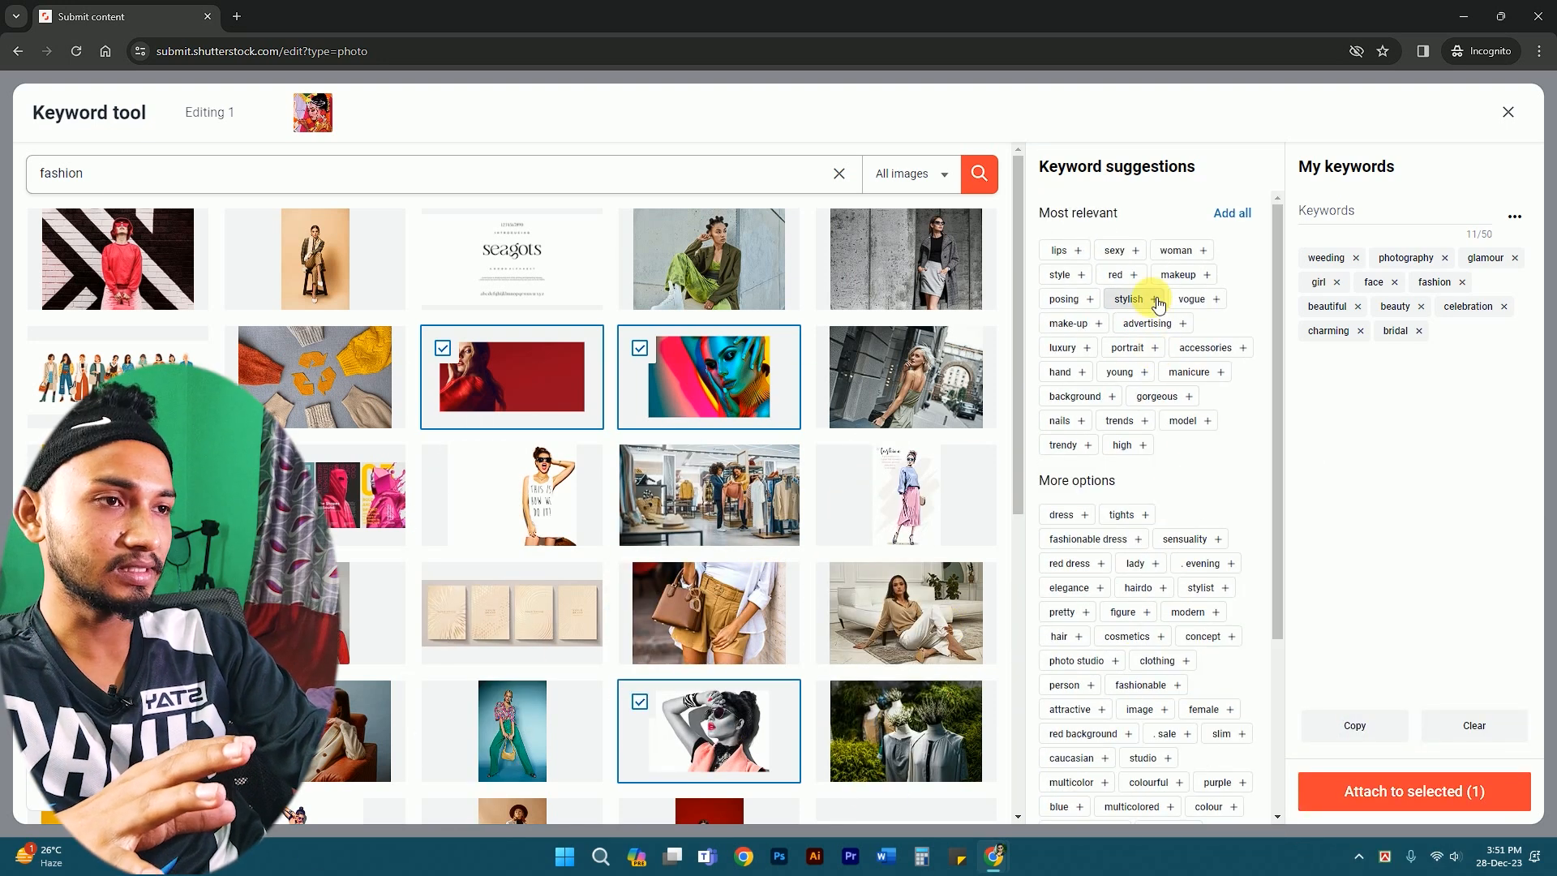
- Pick stylish, style, gorgeous, model, posing, woman and make-up, and attach them to the photo
left_click(1150, 300)
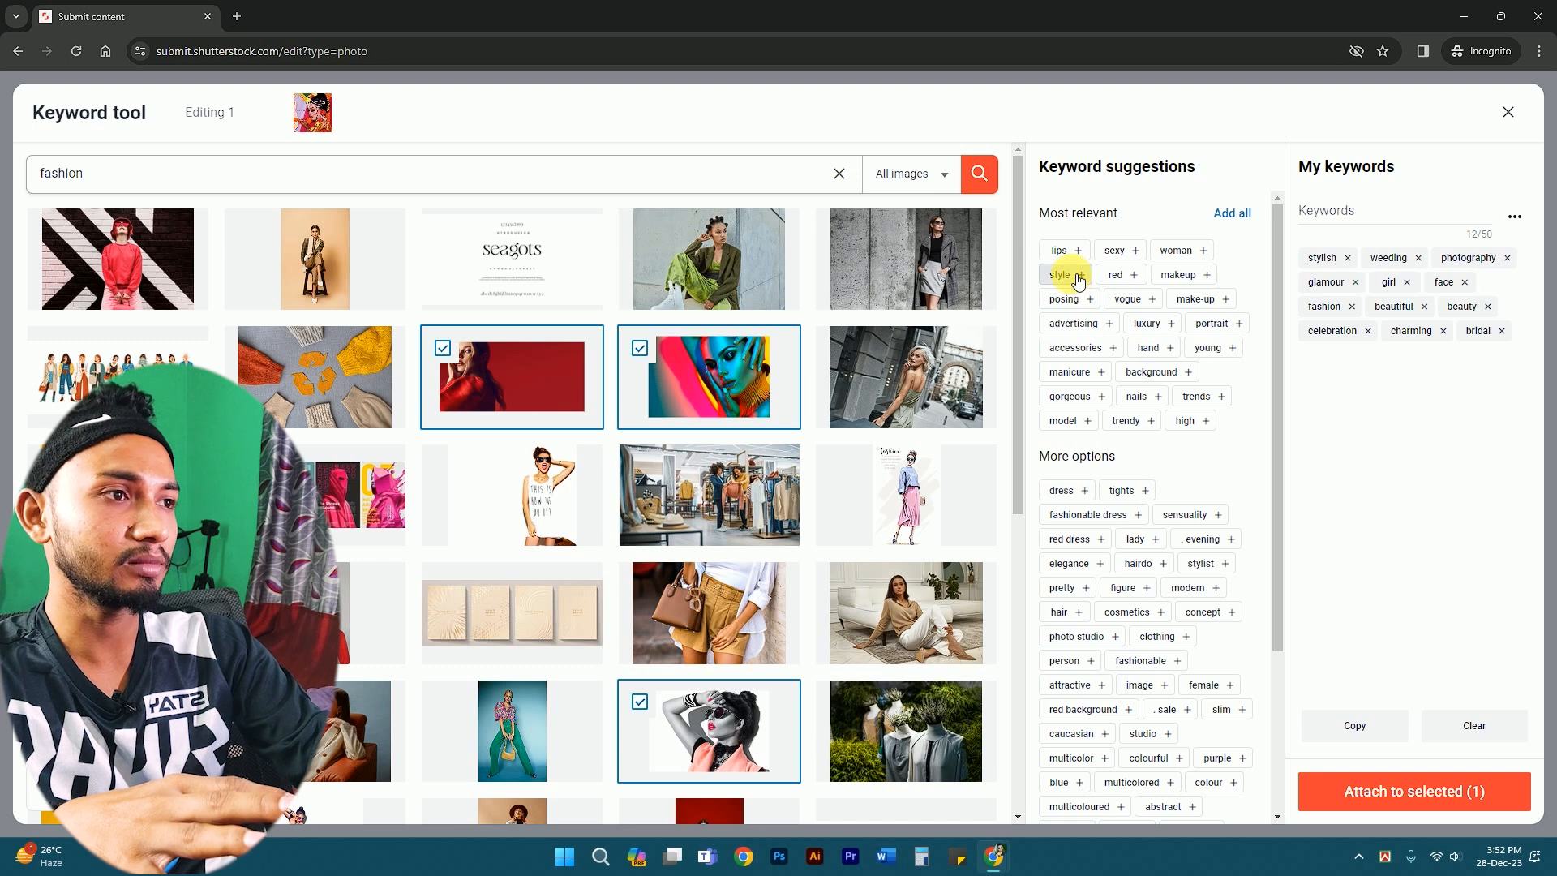
left_click(1078, 276)
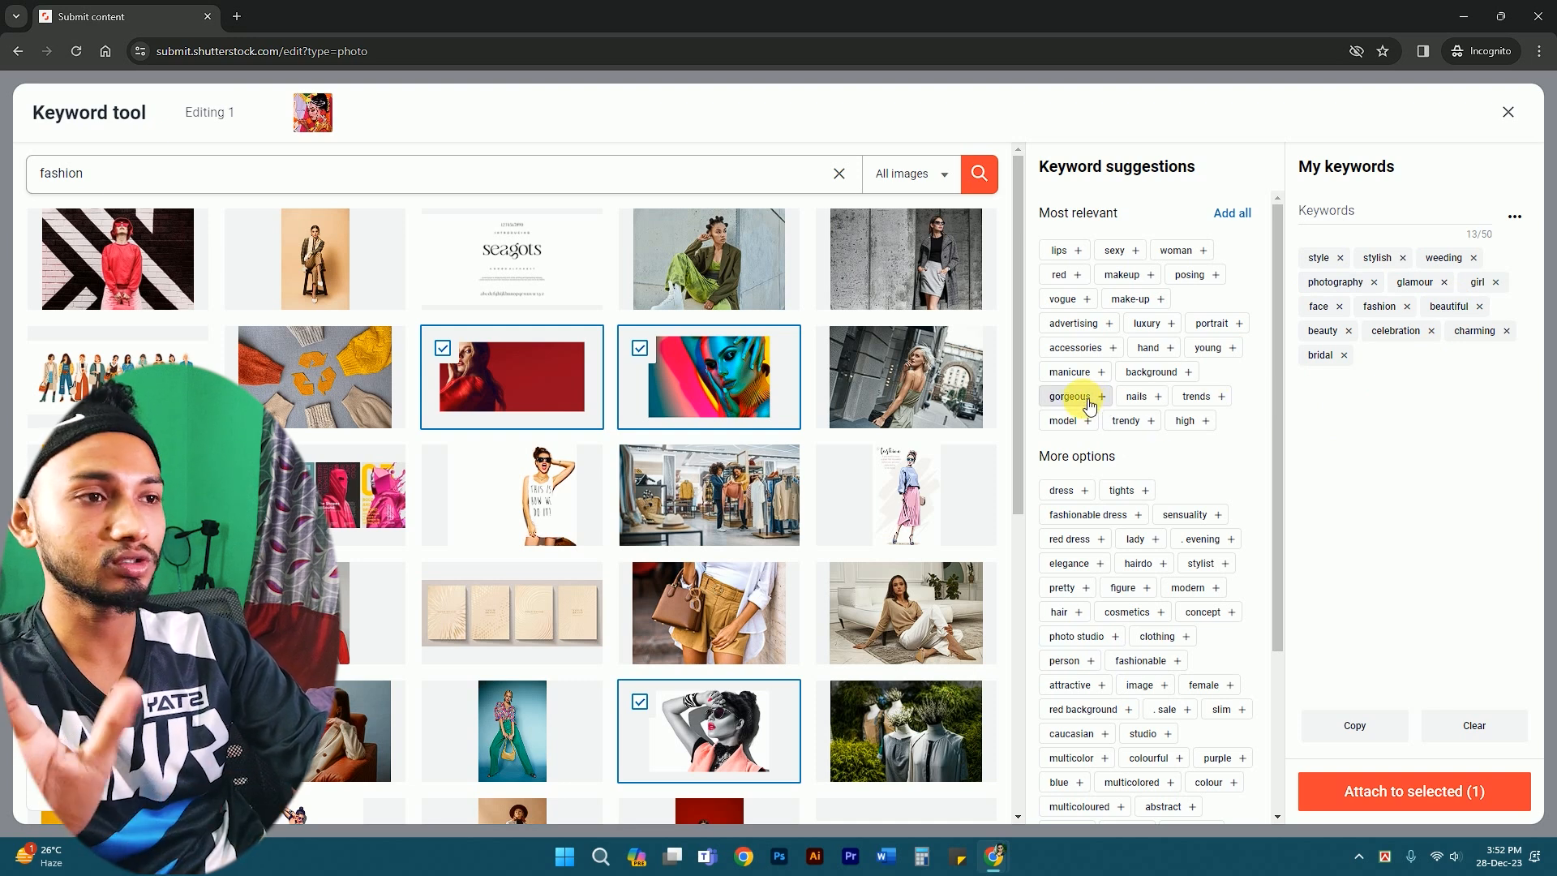
left_click(1083, 397)
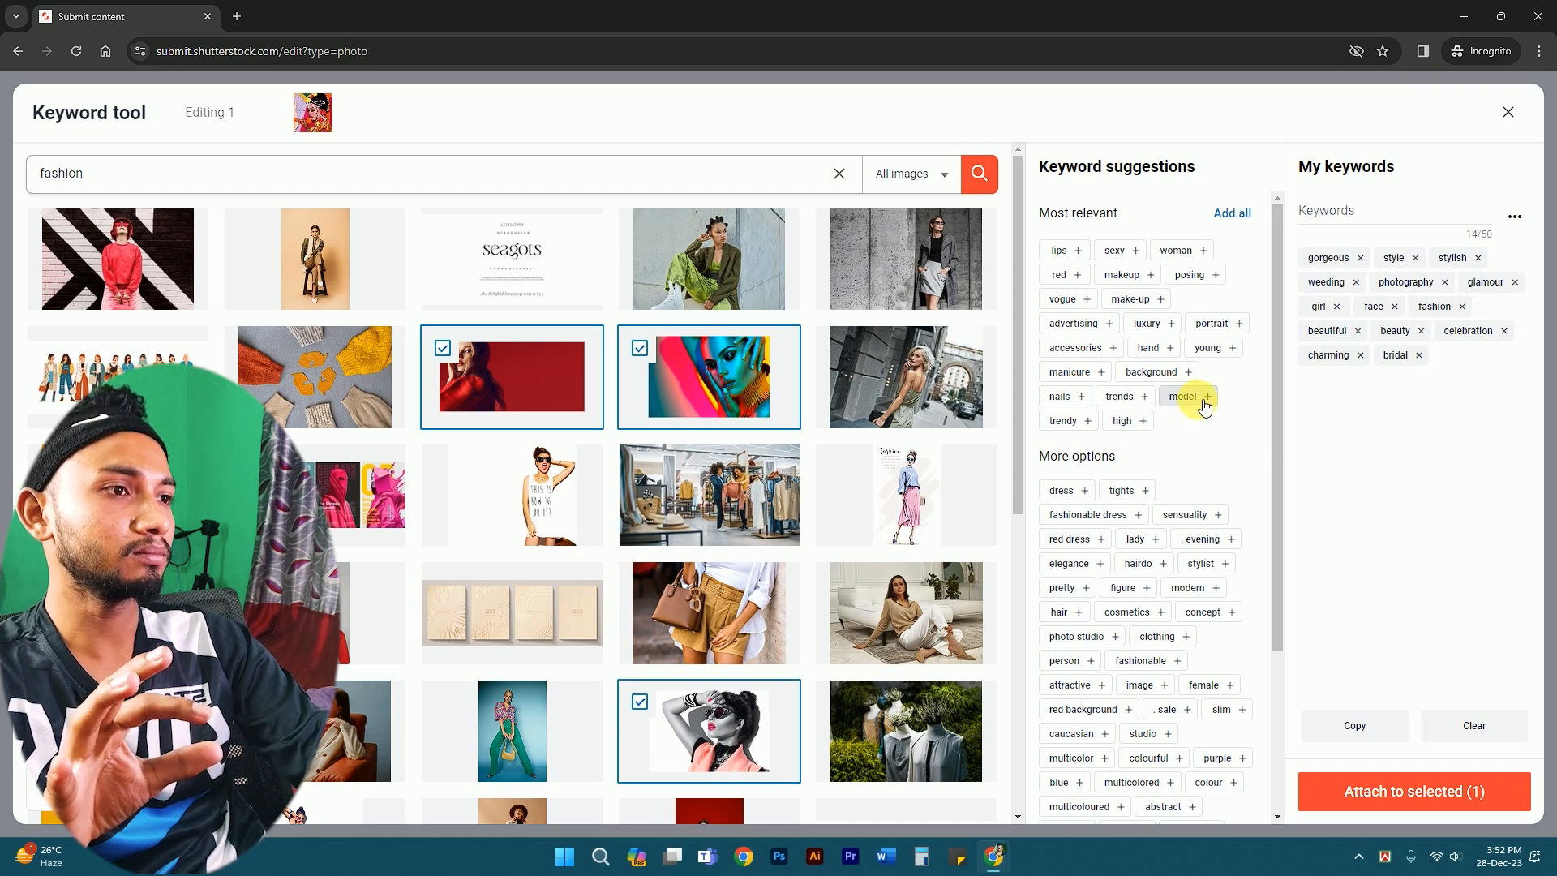
left_click(1205, 402)
left_click(1205, 278)
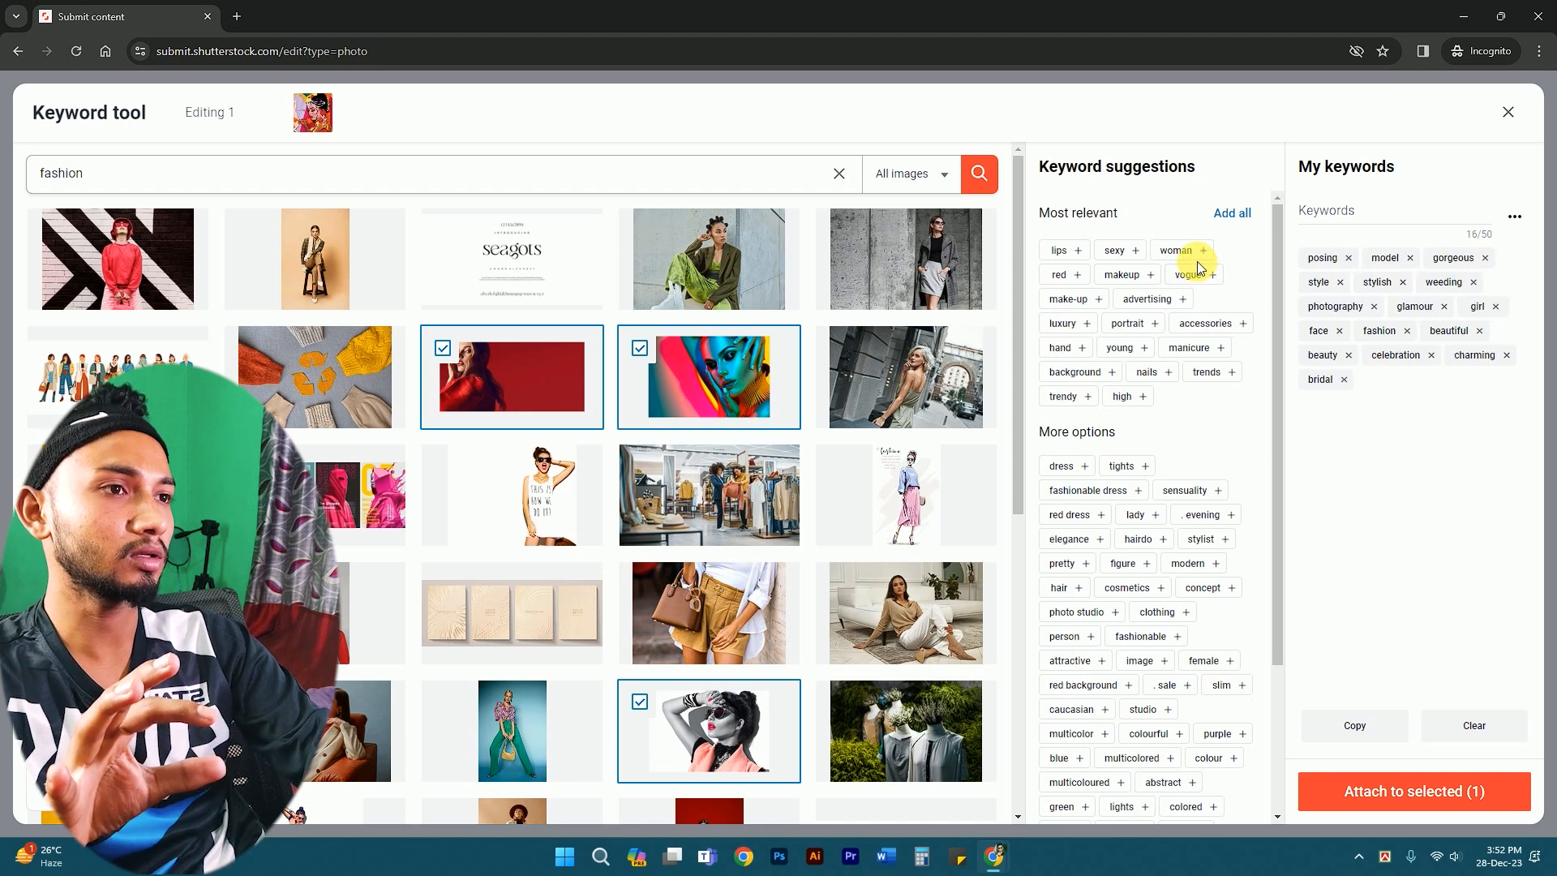
left_click(1201, 259)
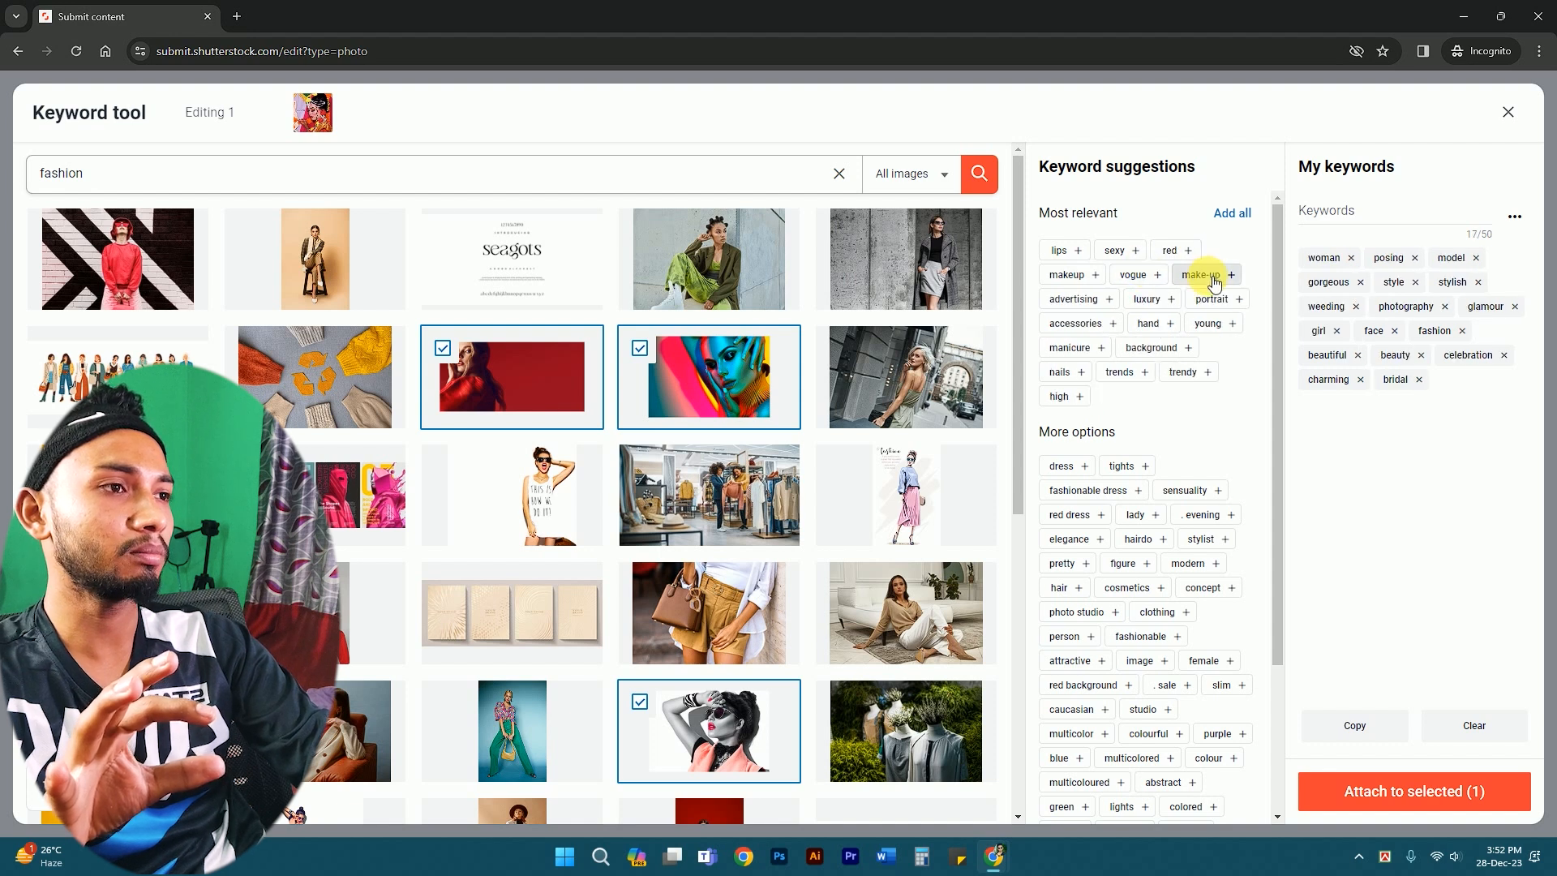
left_click(1204, 276)
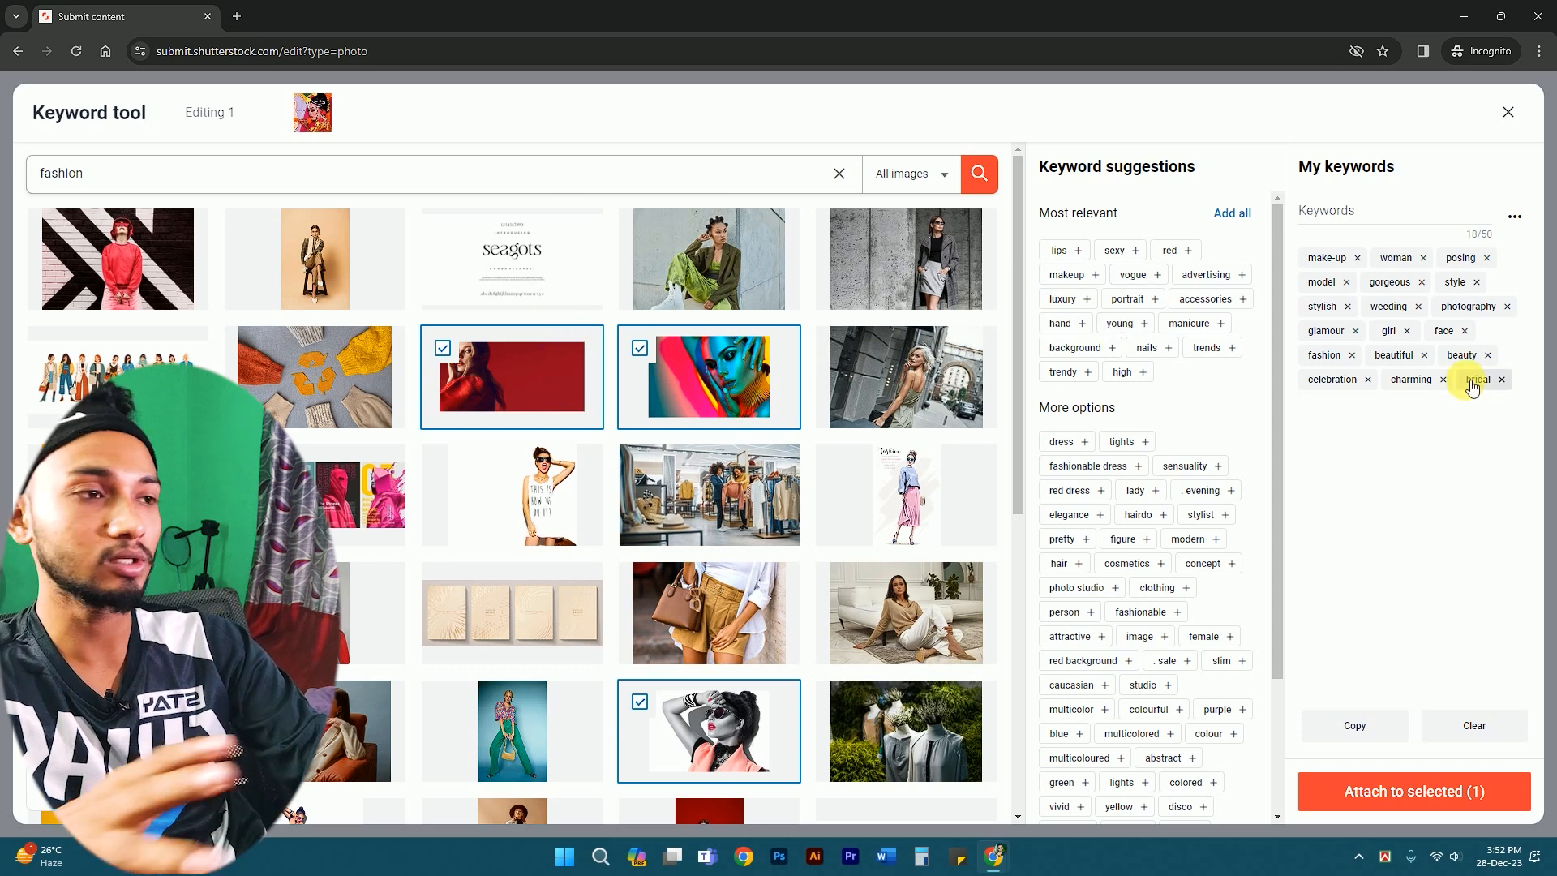
left_click(1413, 794)
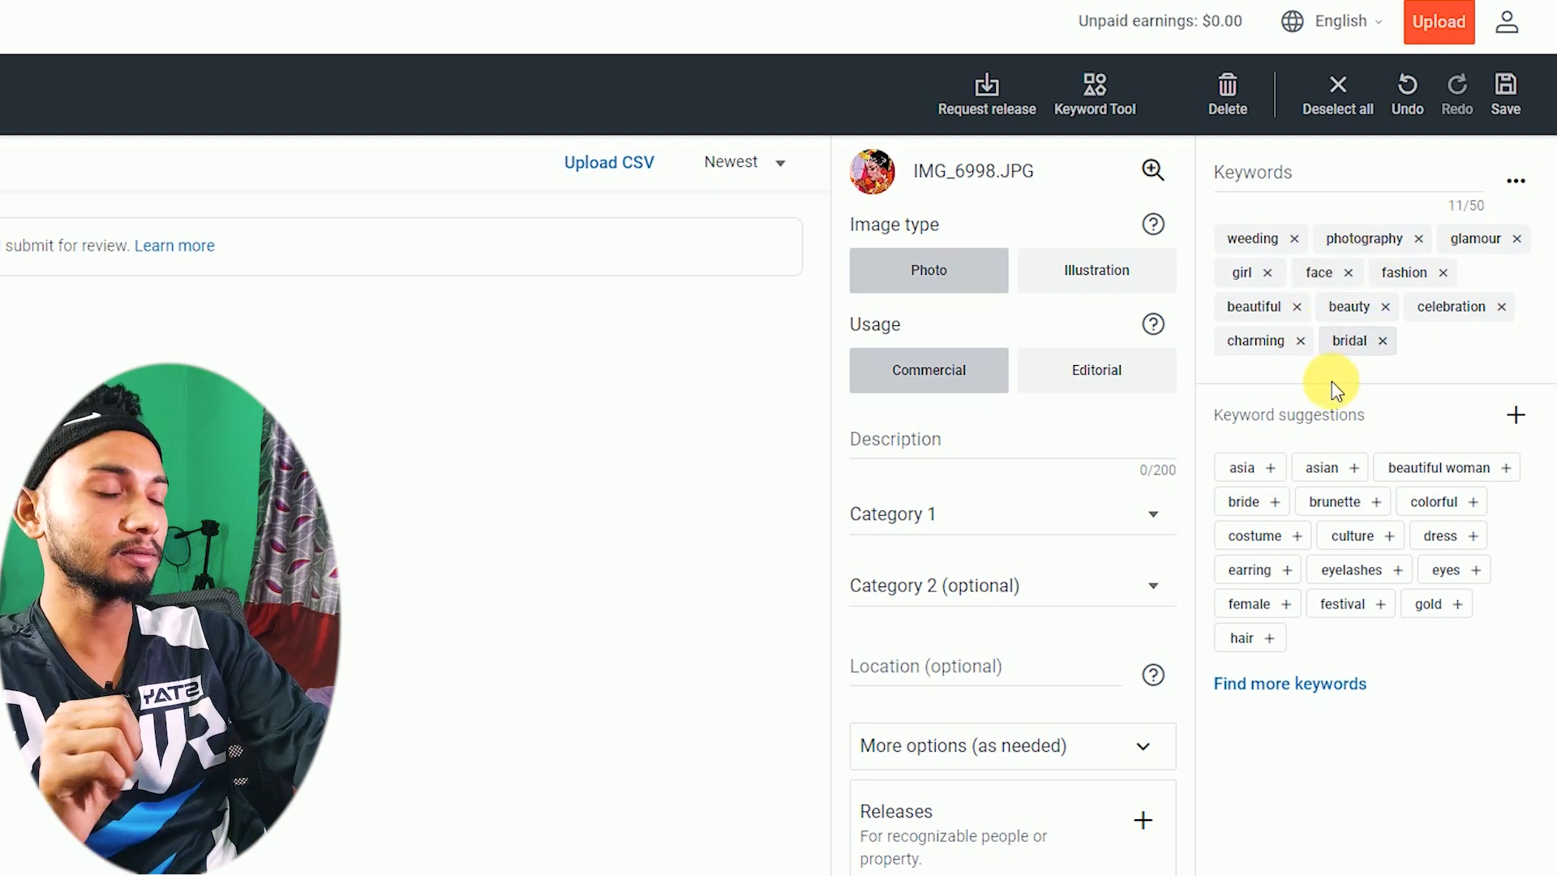
- Replace the photo's description with 'Bridal Look bangladeshi girl.'
left_click(925, 423)
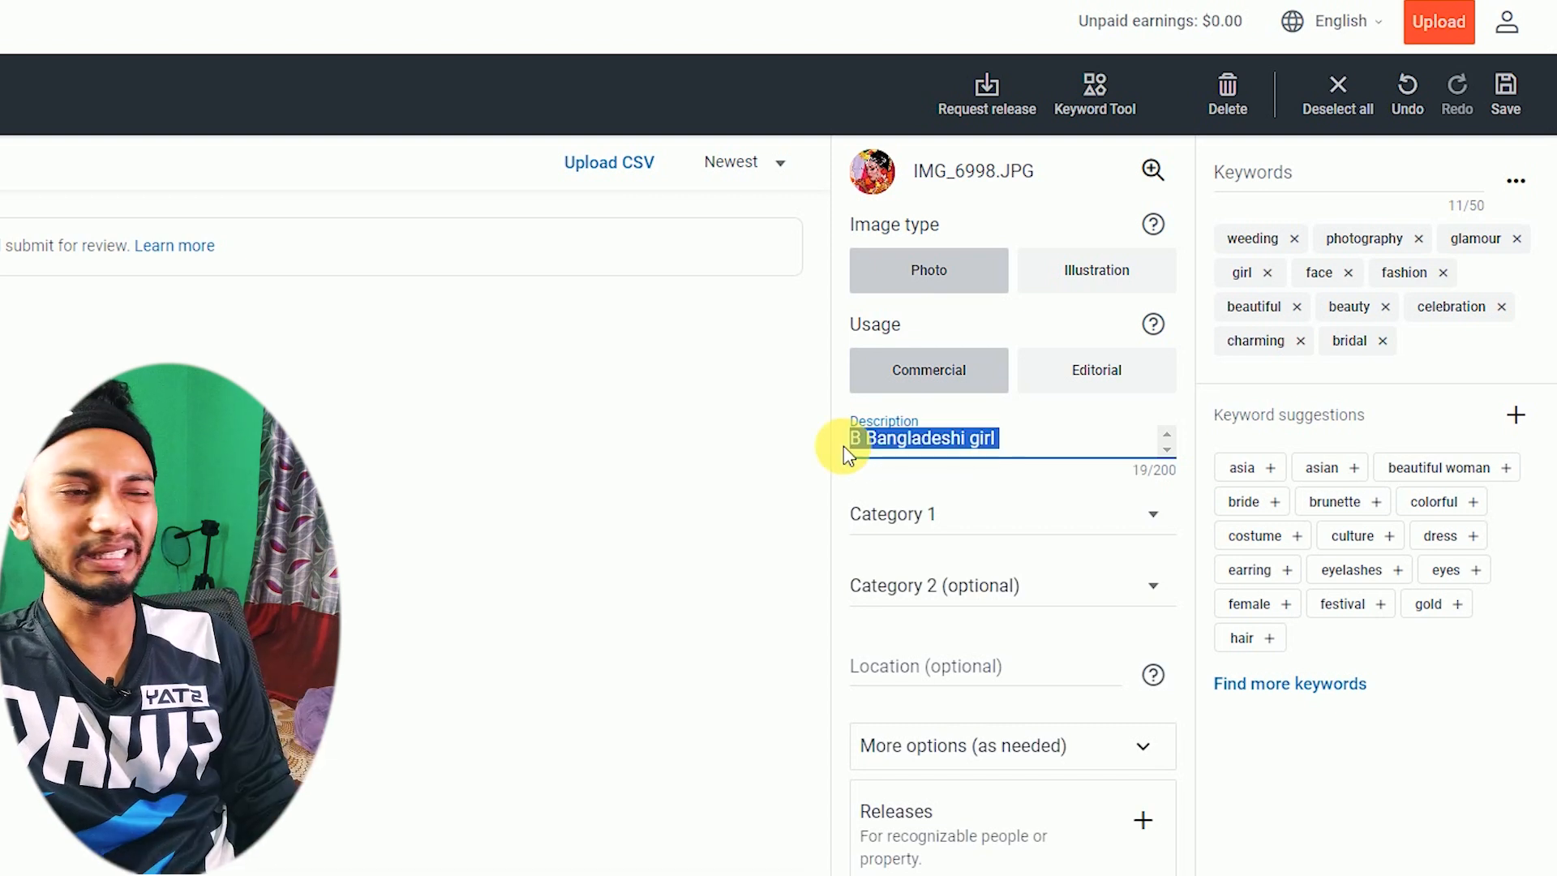
type("Bridal ")
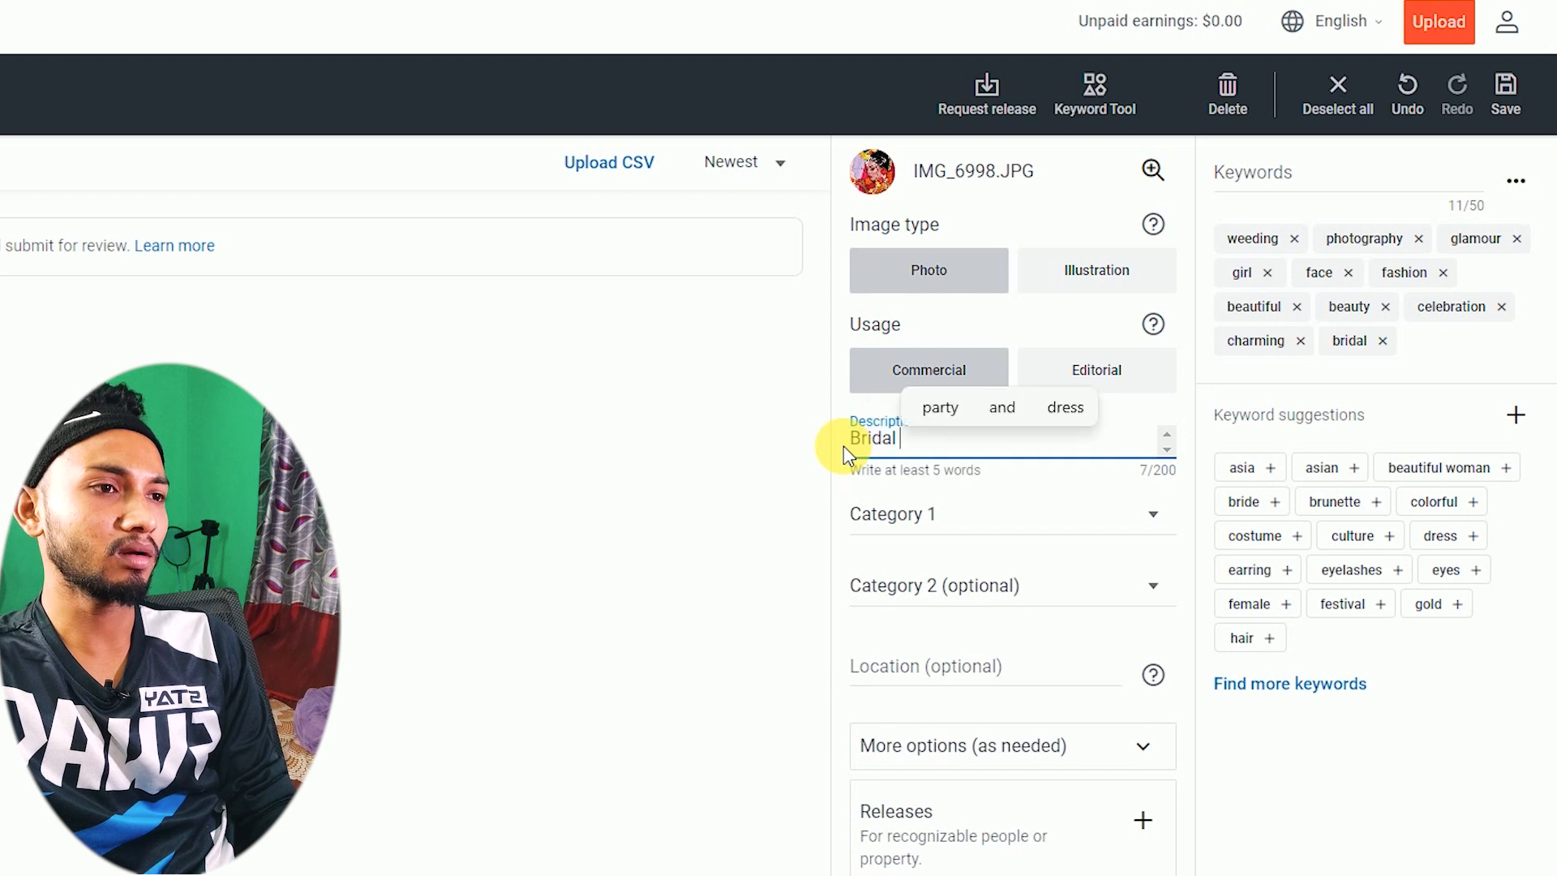
type("Look bangladeshi girl.")
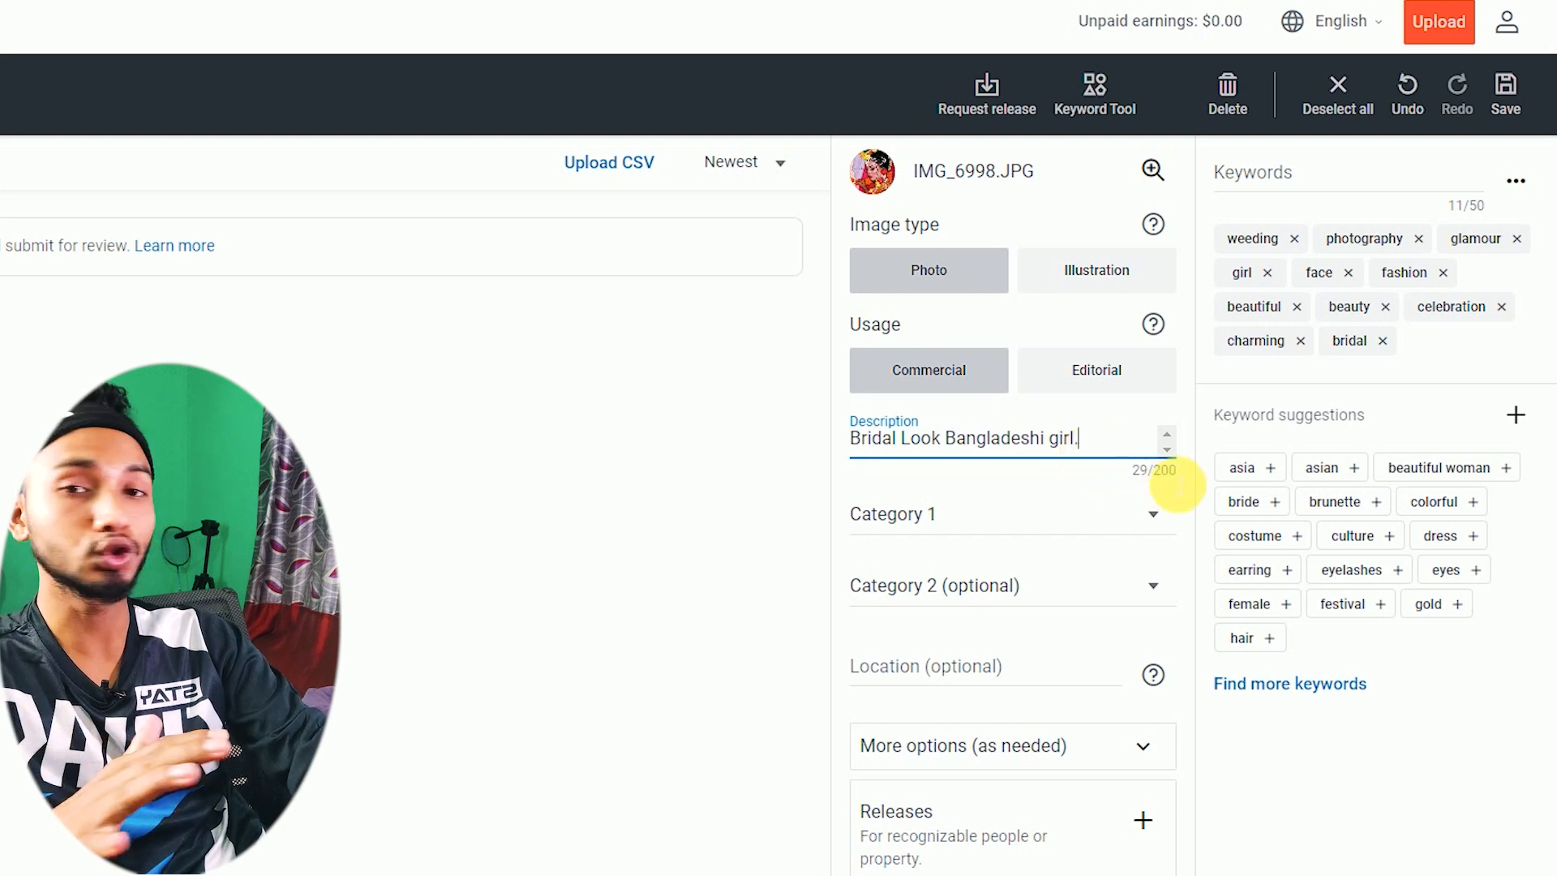
left_click(937, 517)
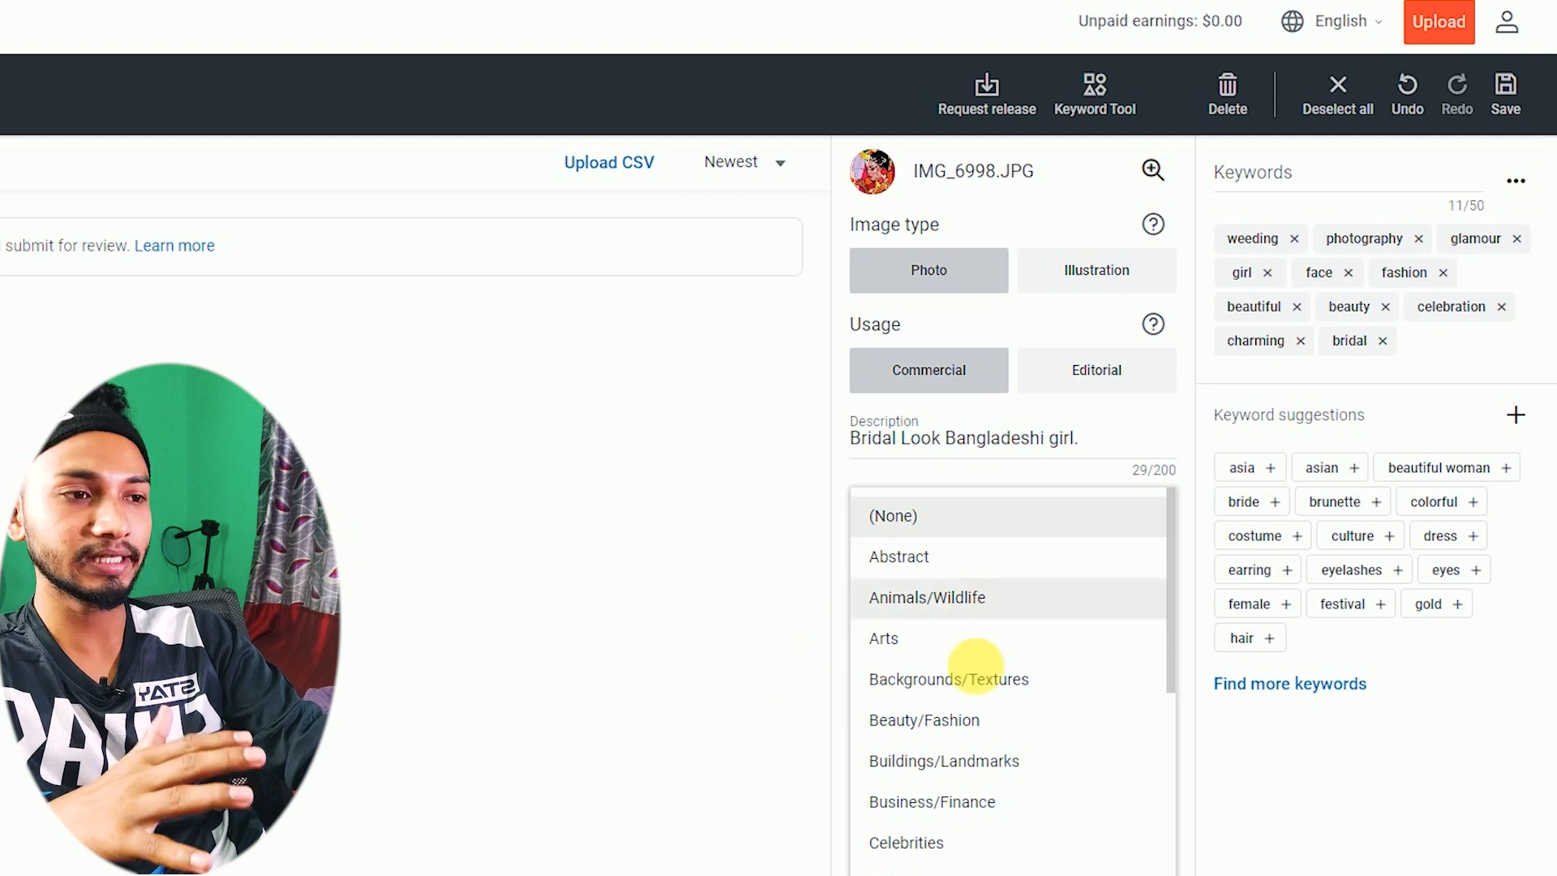
- Set Category 1 to Beauty/Fashion and Category 2 to Abstract
left_click(978, 724)
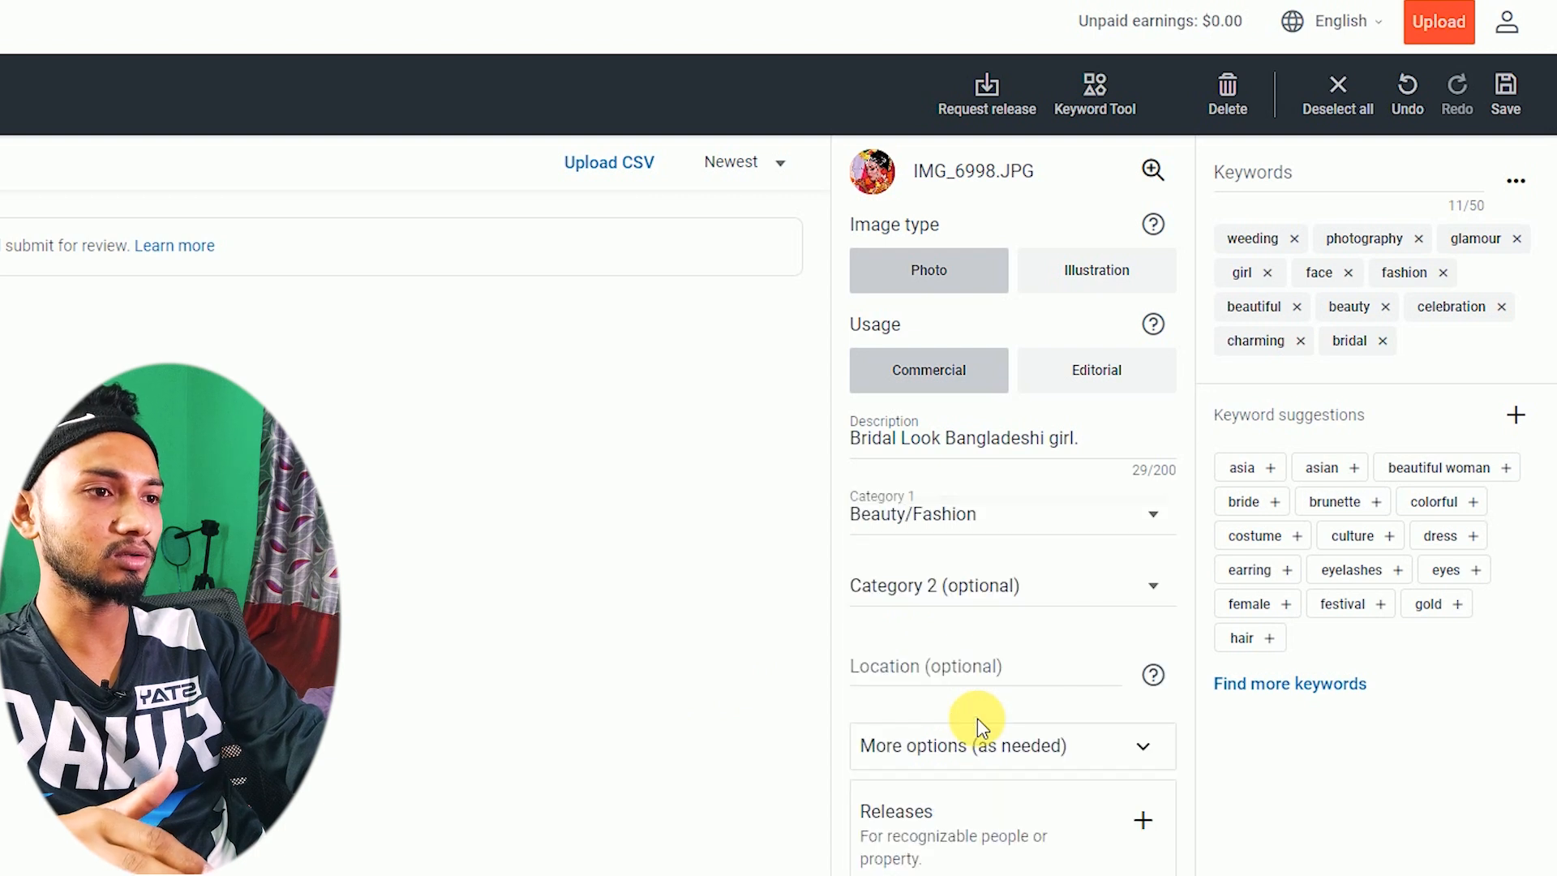
left_click(954, 516)
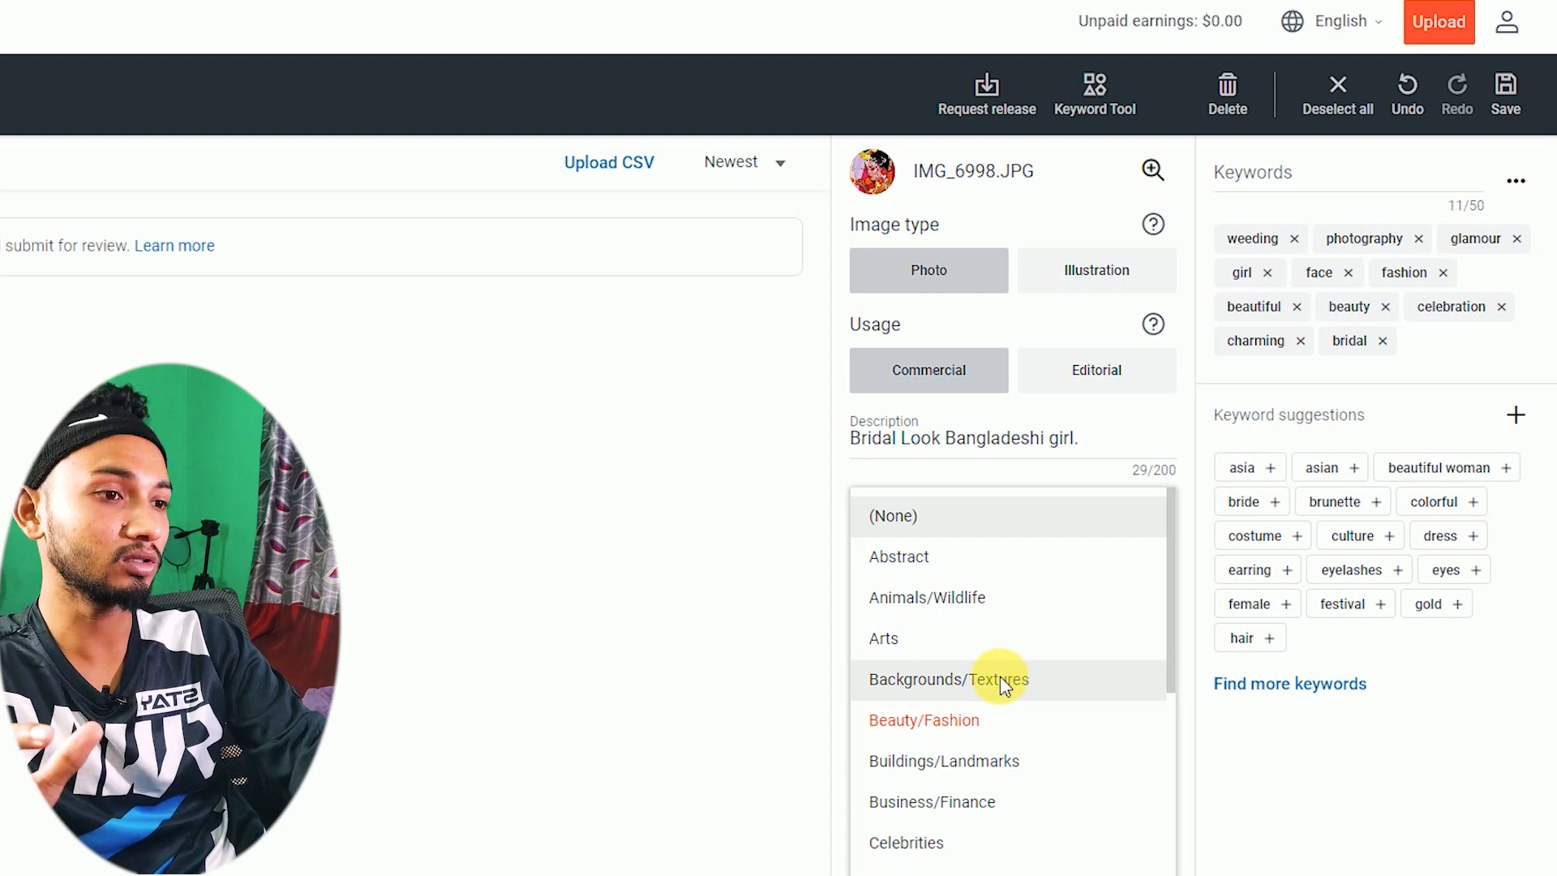
scroll(1014, 775, "down", 3)
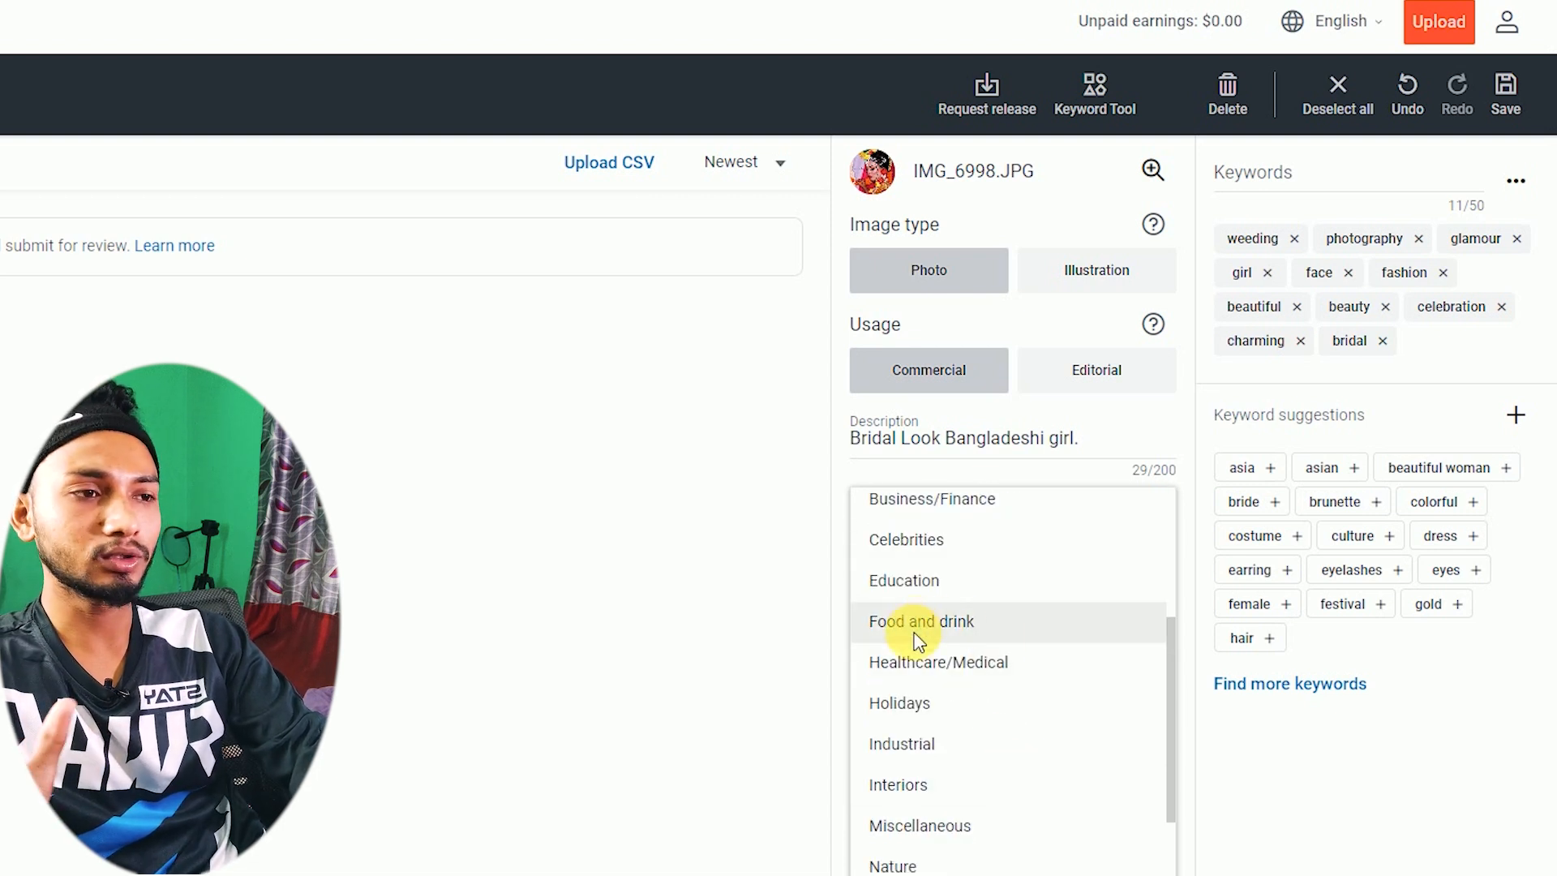
scroll(973, 629, "down", 4)
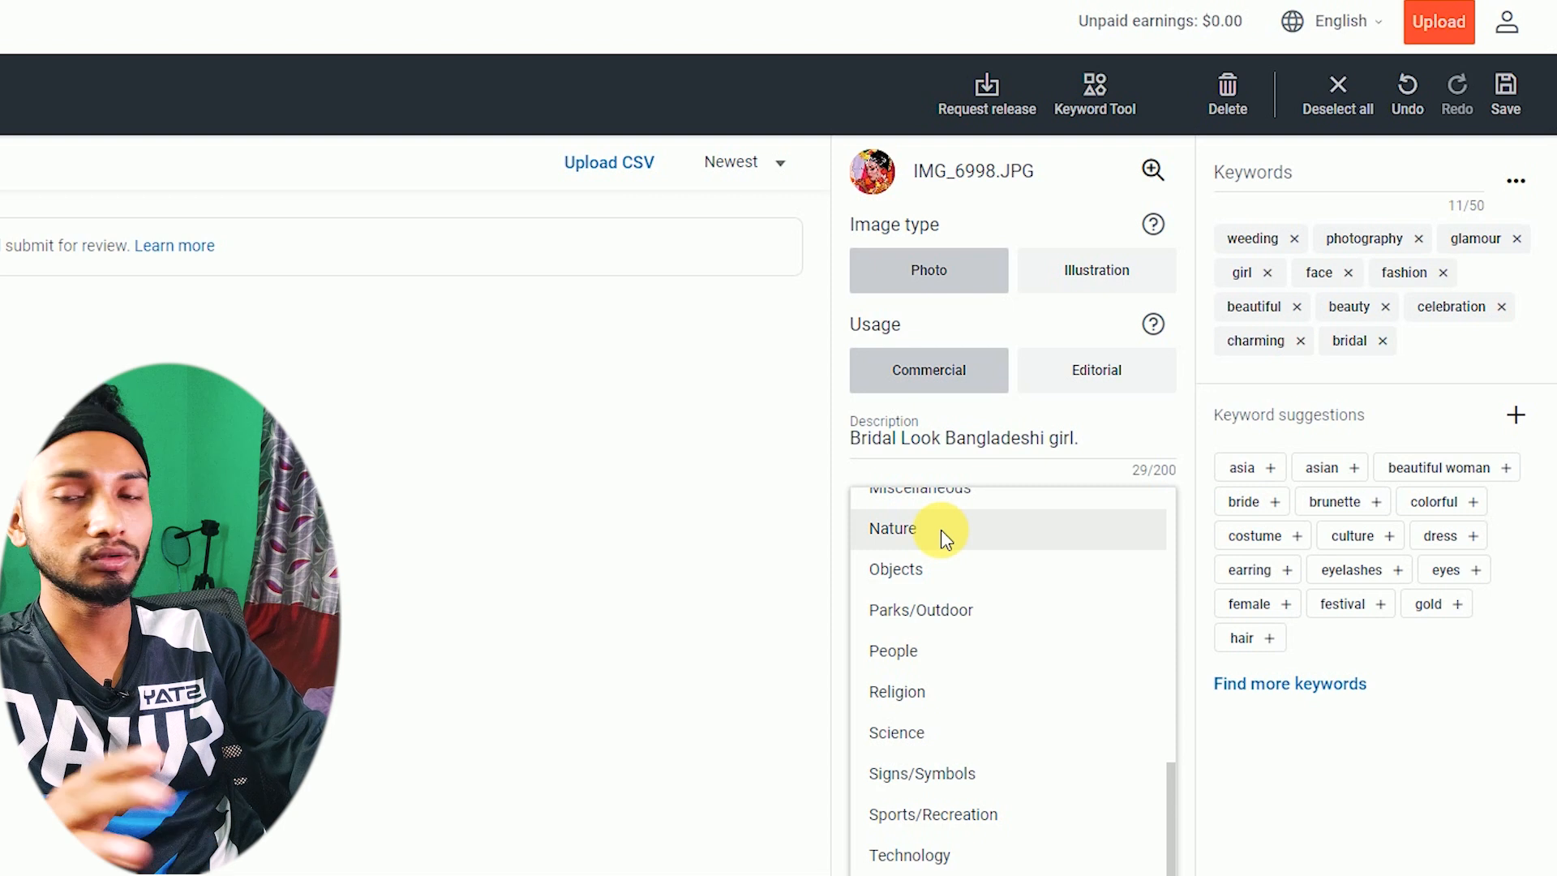
left_click(942, 463)
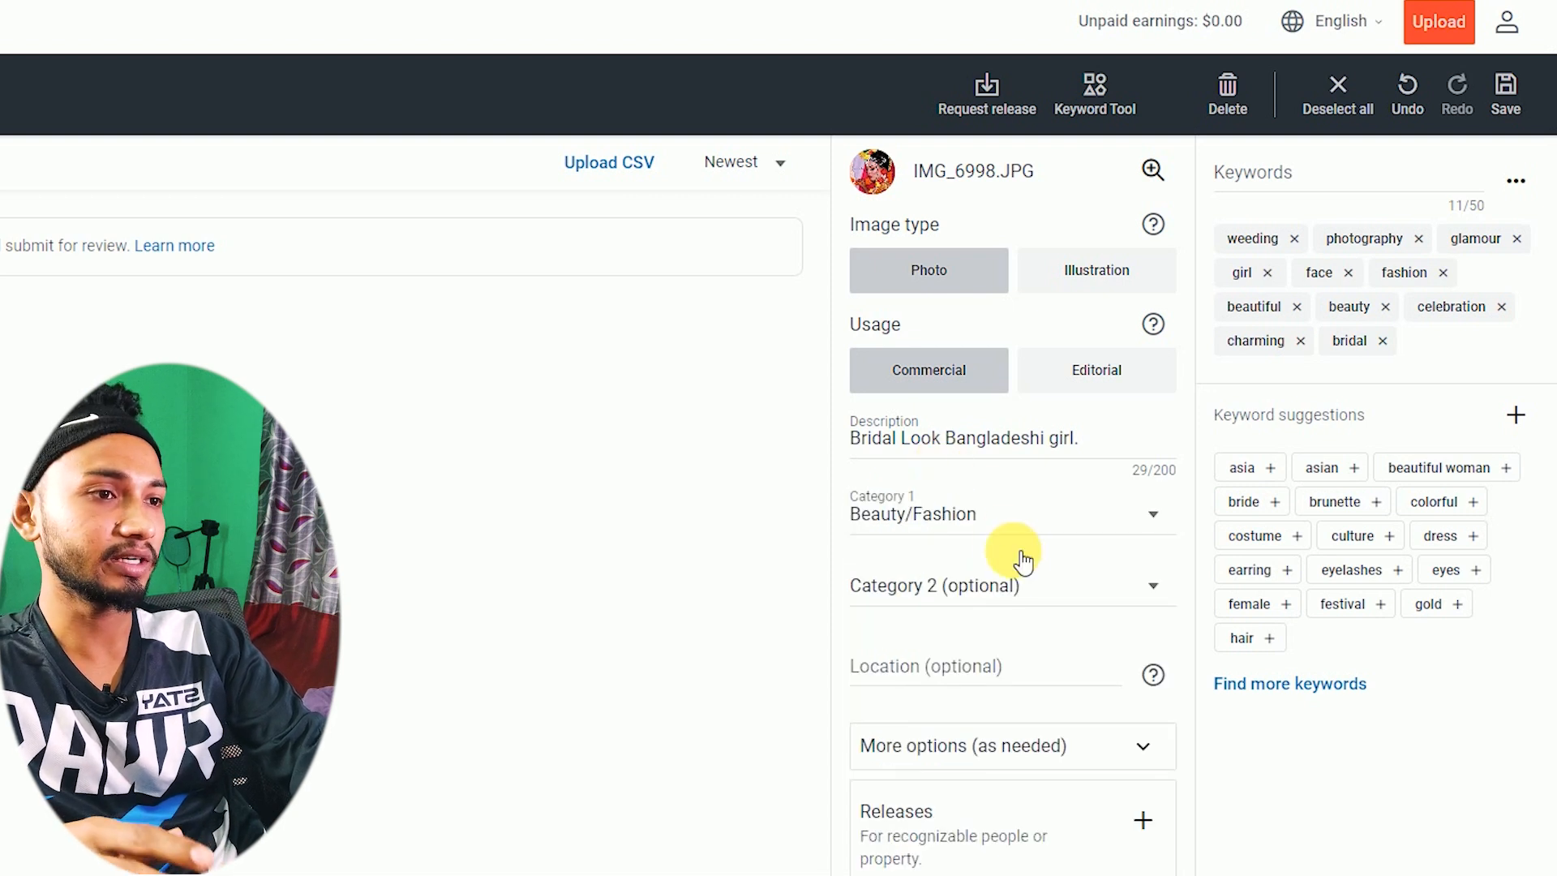
left_click(977, 592)
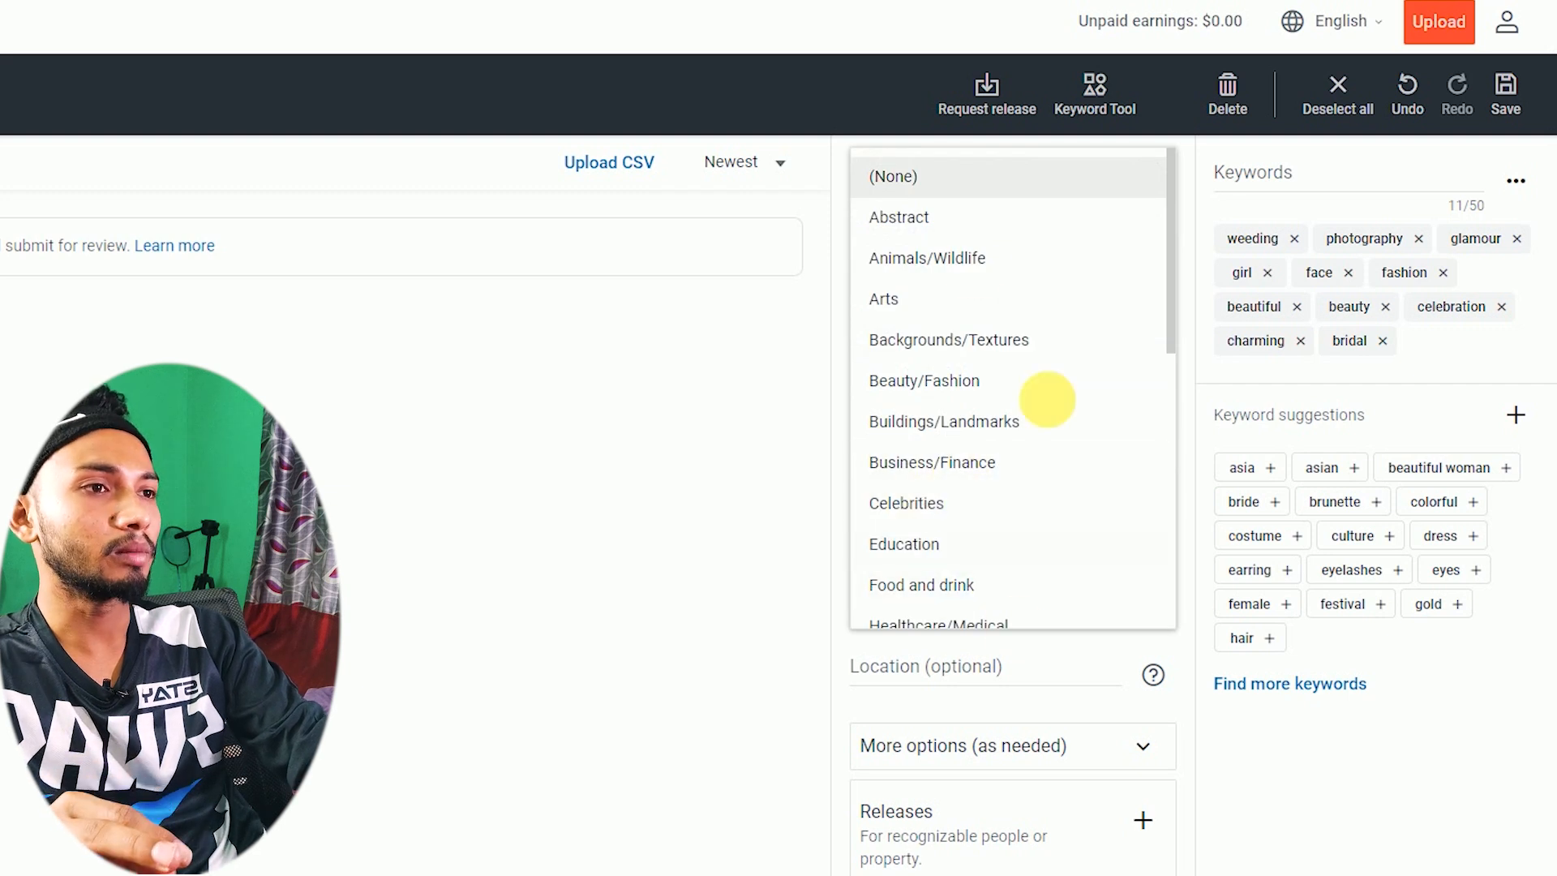
left_click(927, 237)
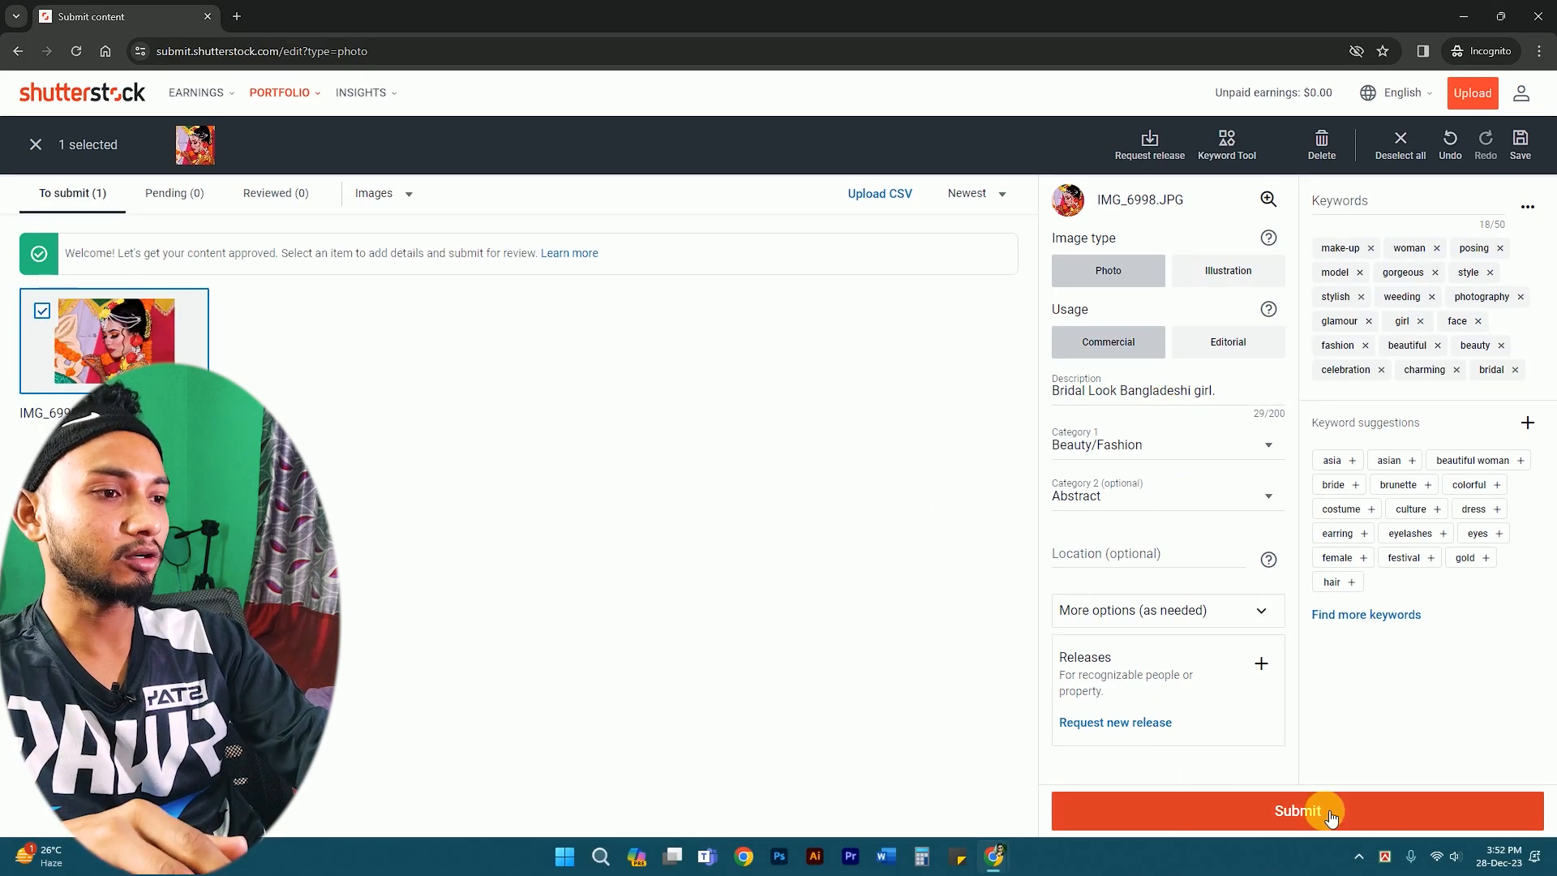
- Submit IMG_6998.JPG, go back to the dashboard and check the Pending tab
left_click(1331, 813)
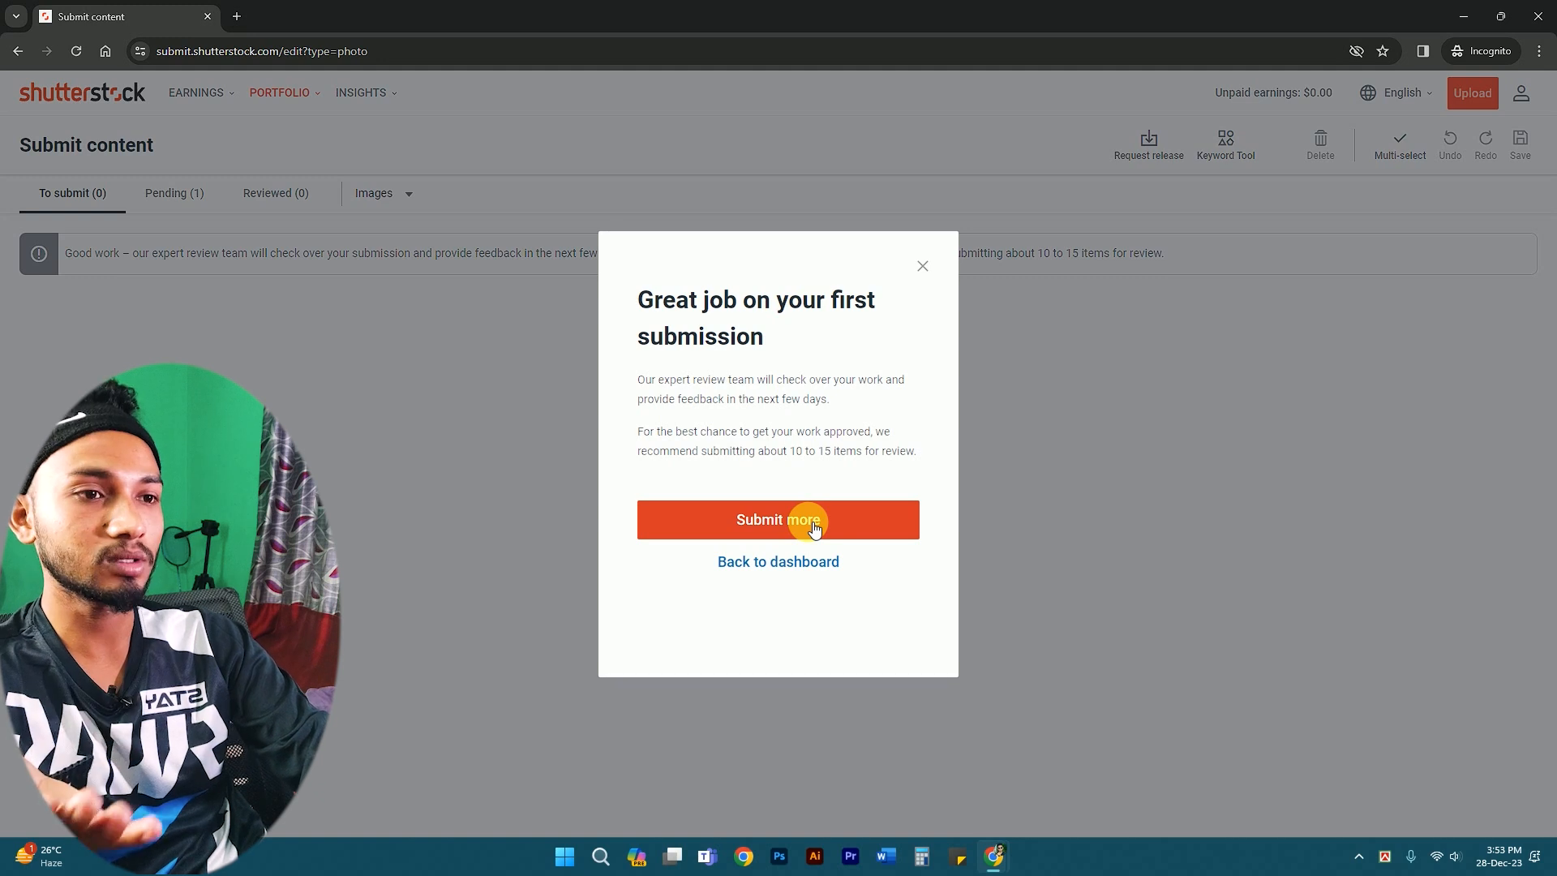
left_click(780, 563)
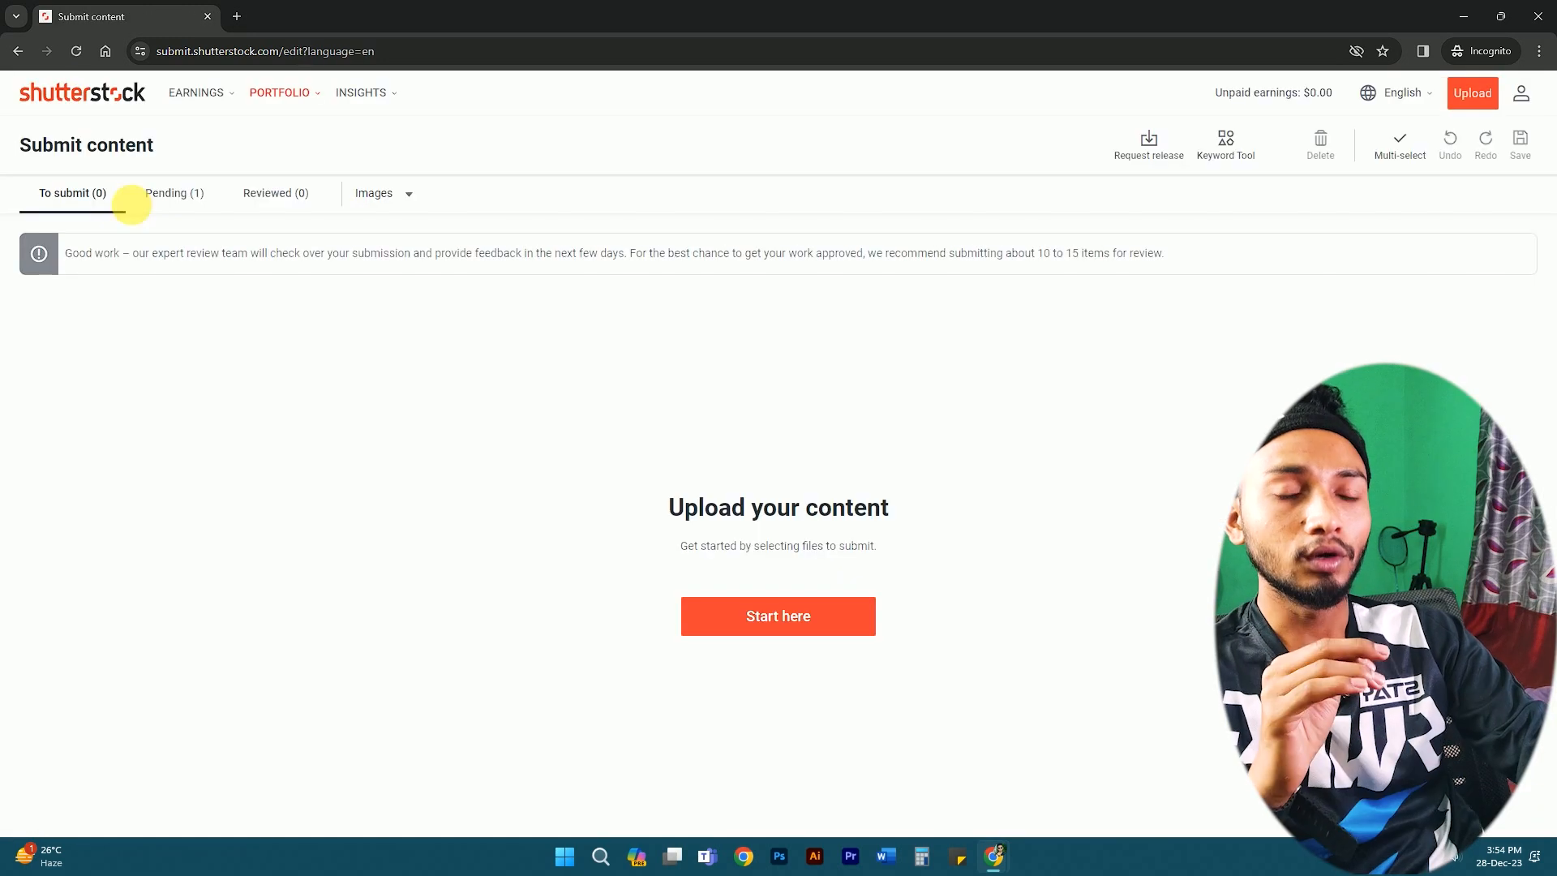
left_click(178, 197)
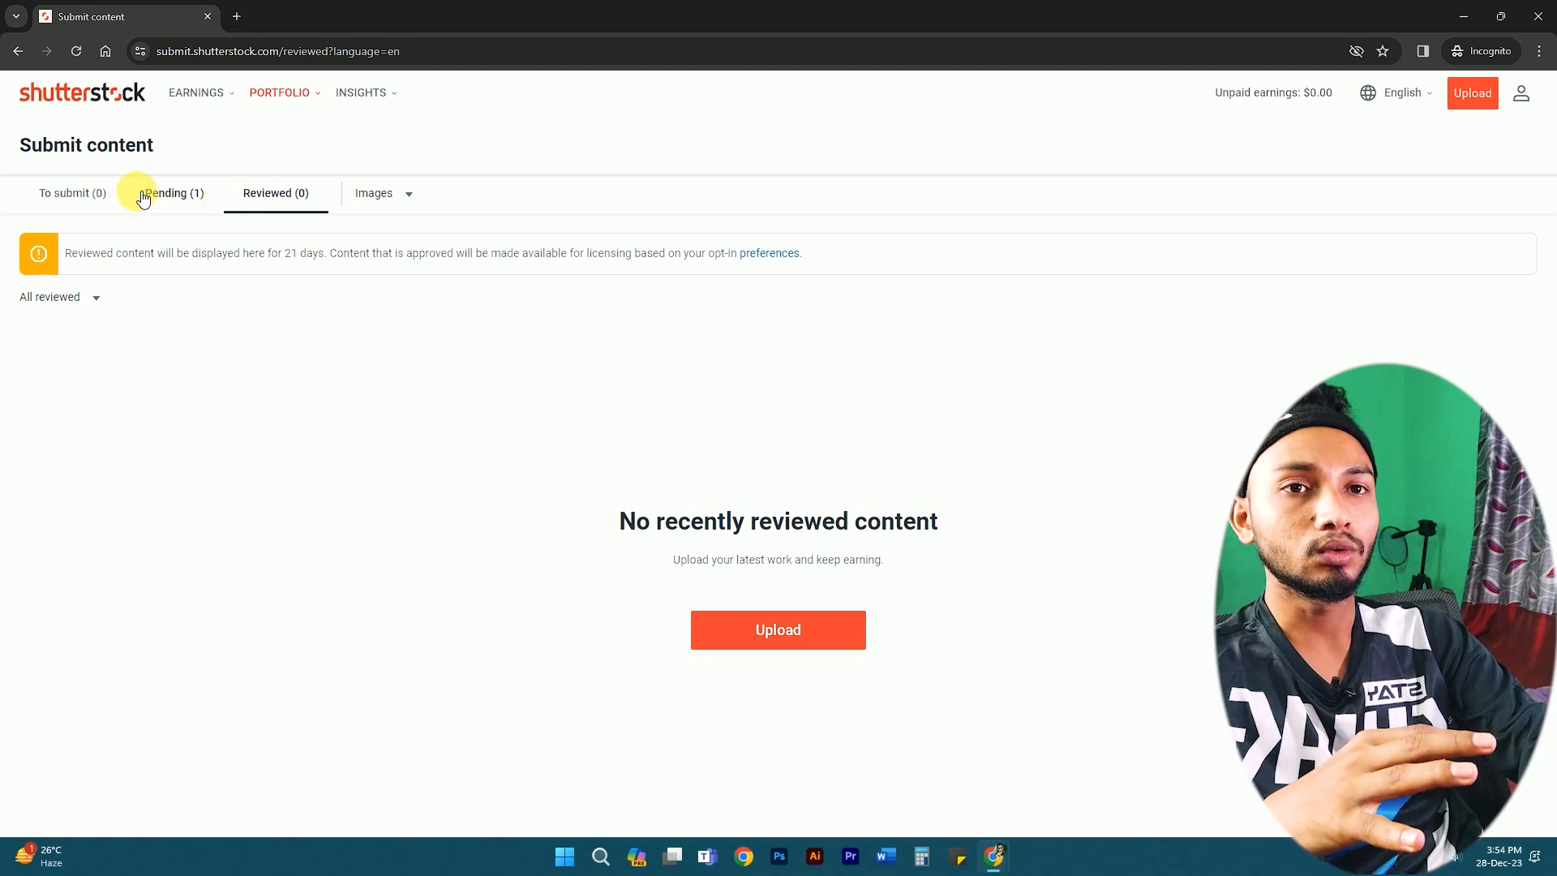
- Minimize Chrome to view IMG_6998.JPG in the Windows photo viewer
left_click(1460, 16)
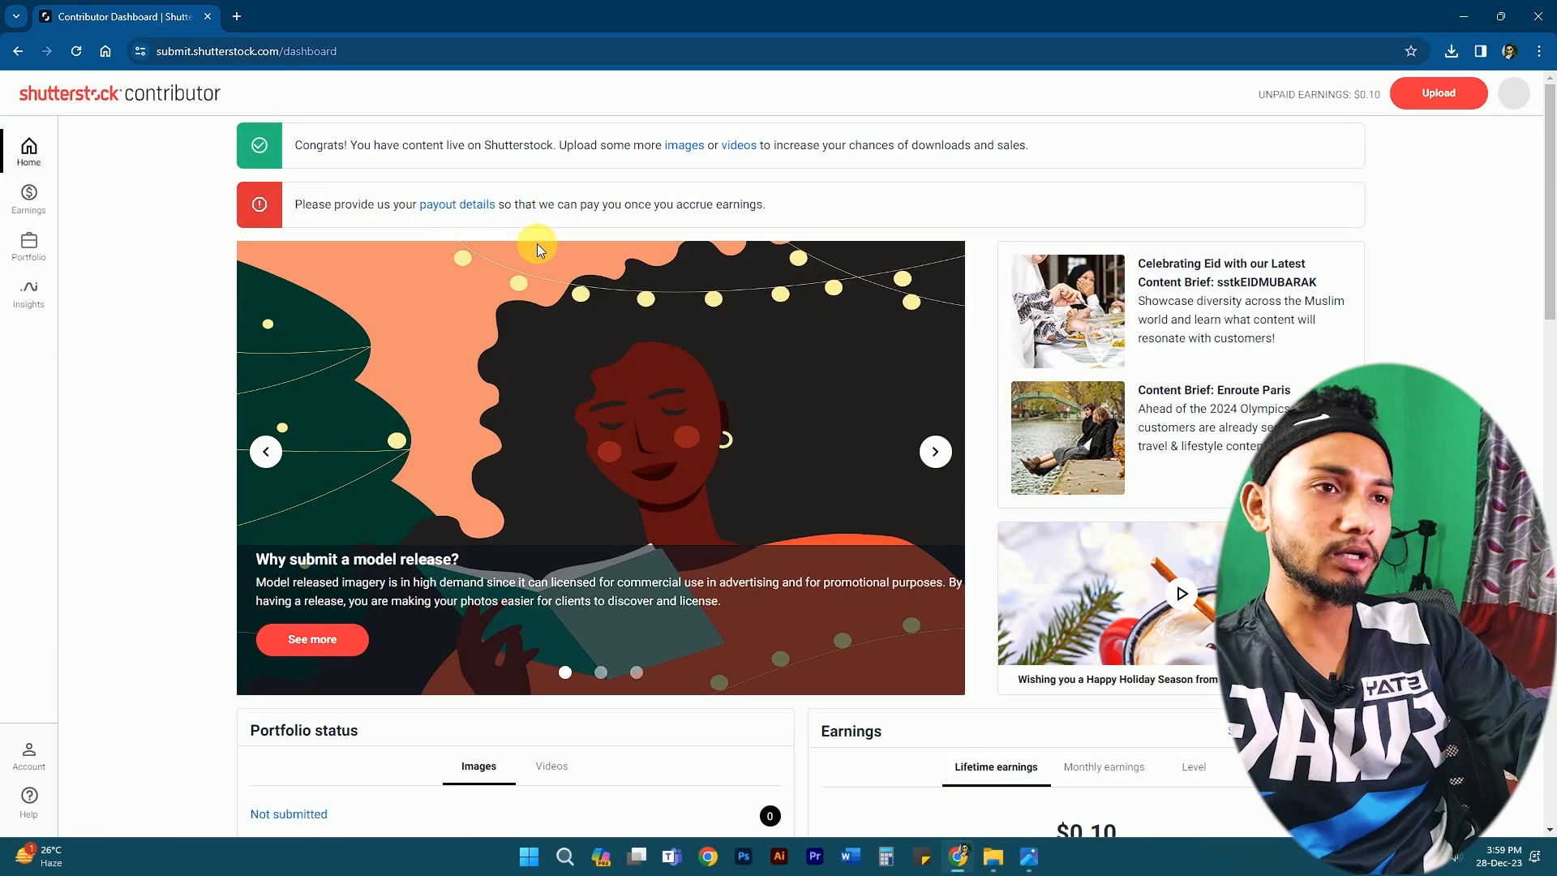
- Check portfolio status and $0.10 lifetime earnings, then follow the payout-details link
scroll(542, 246, "down", 1)
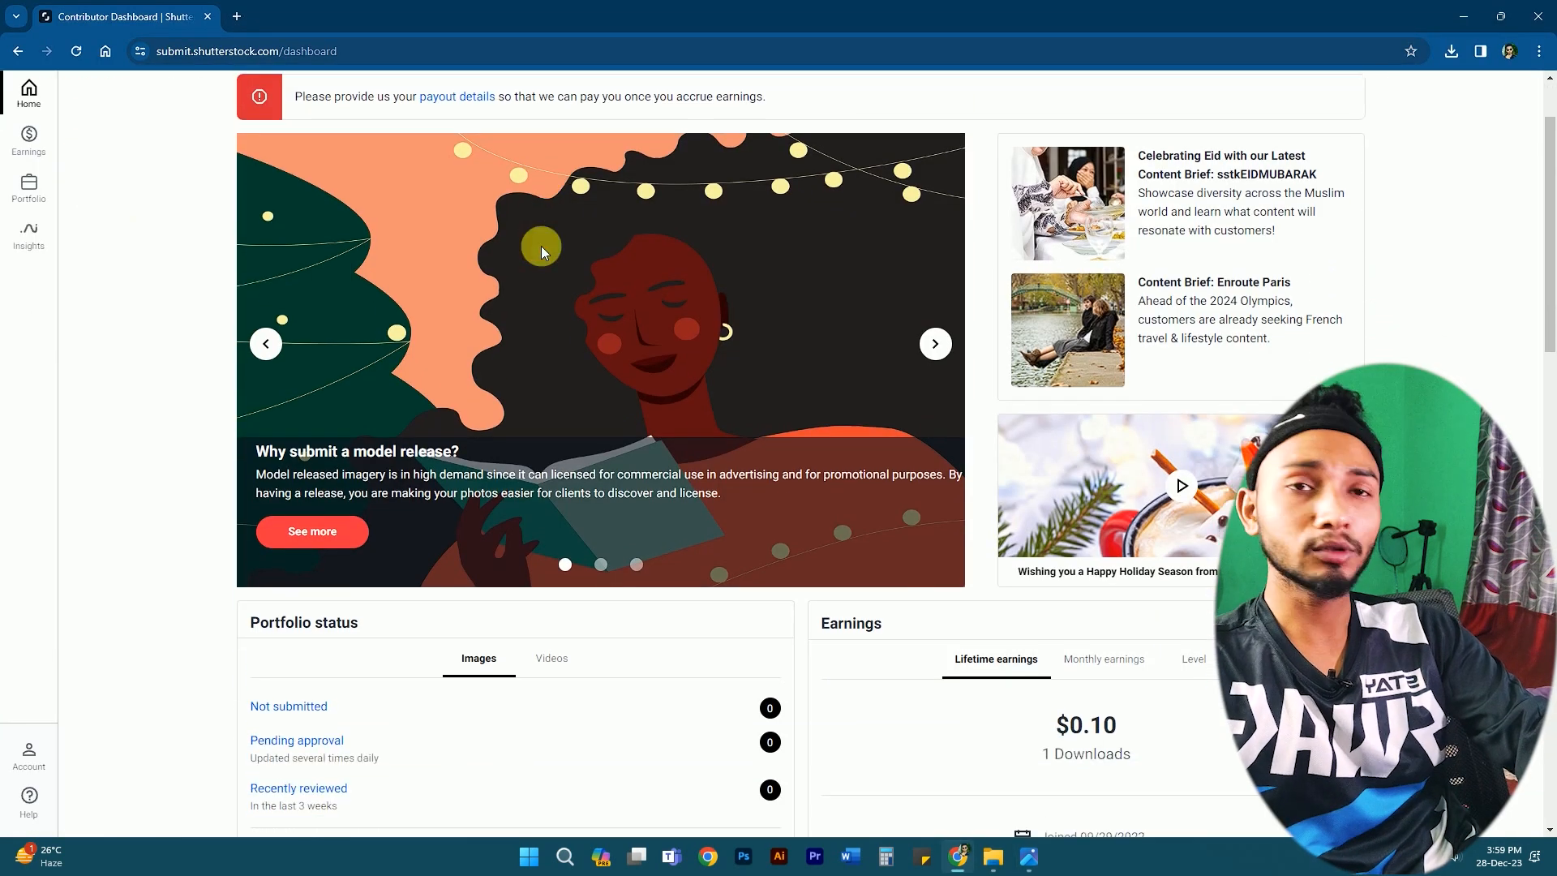
scroll(610, 275, "down", 2)
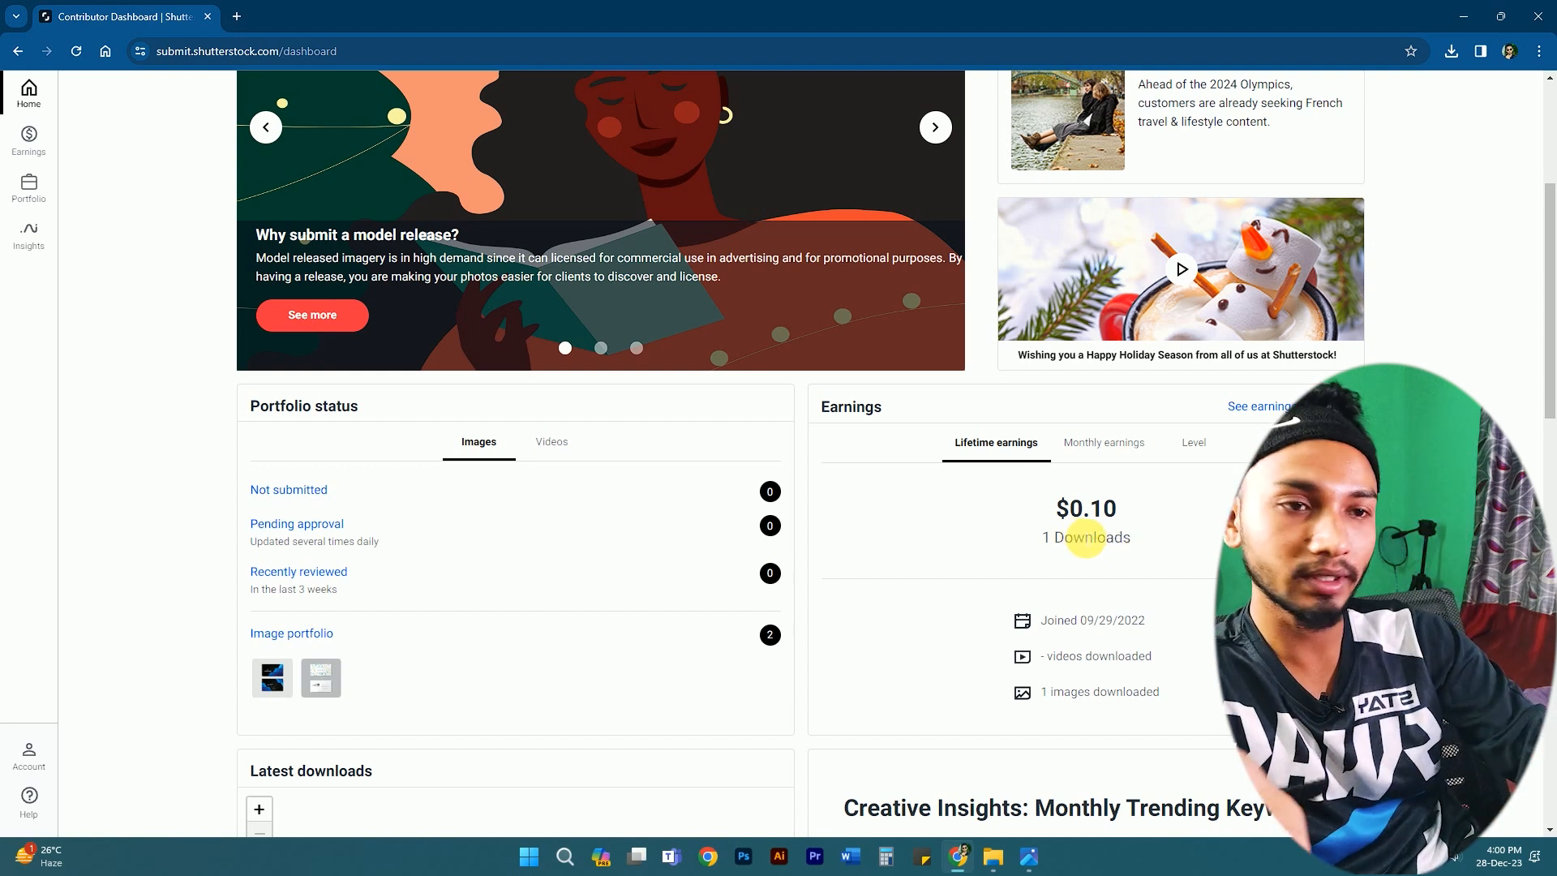
scroll(1107, 535, "up", 2)
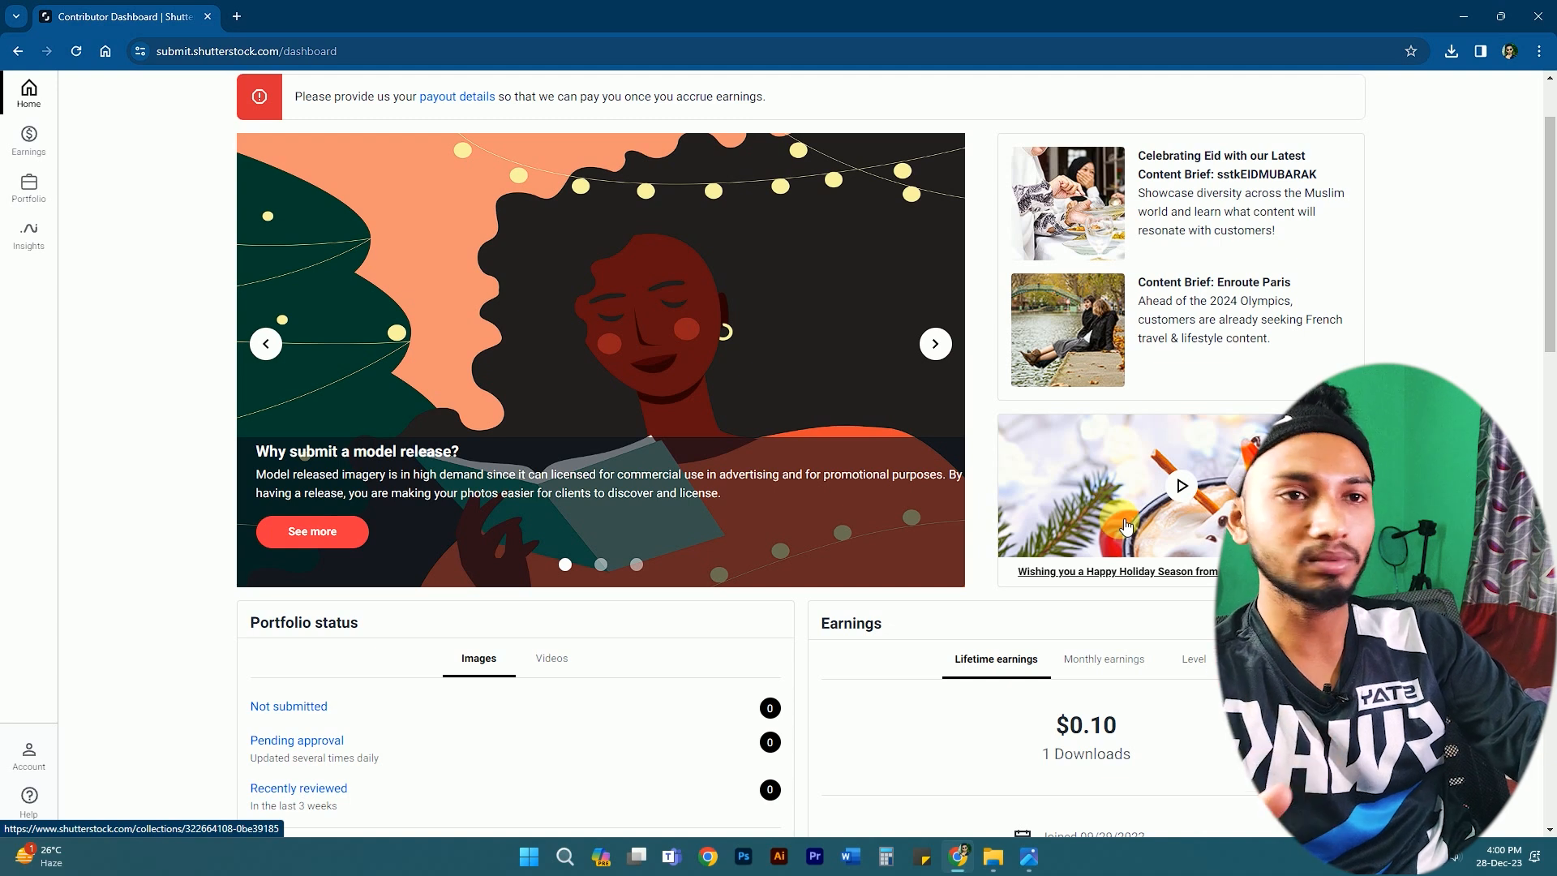
scroll(1111, 520, "up", 2)
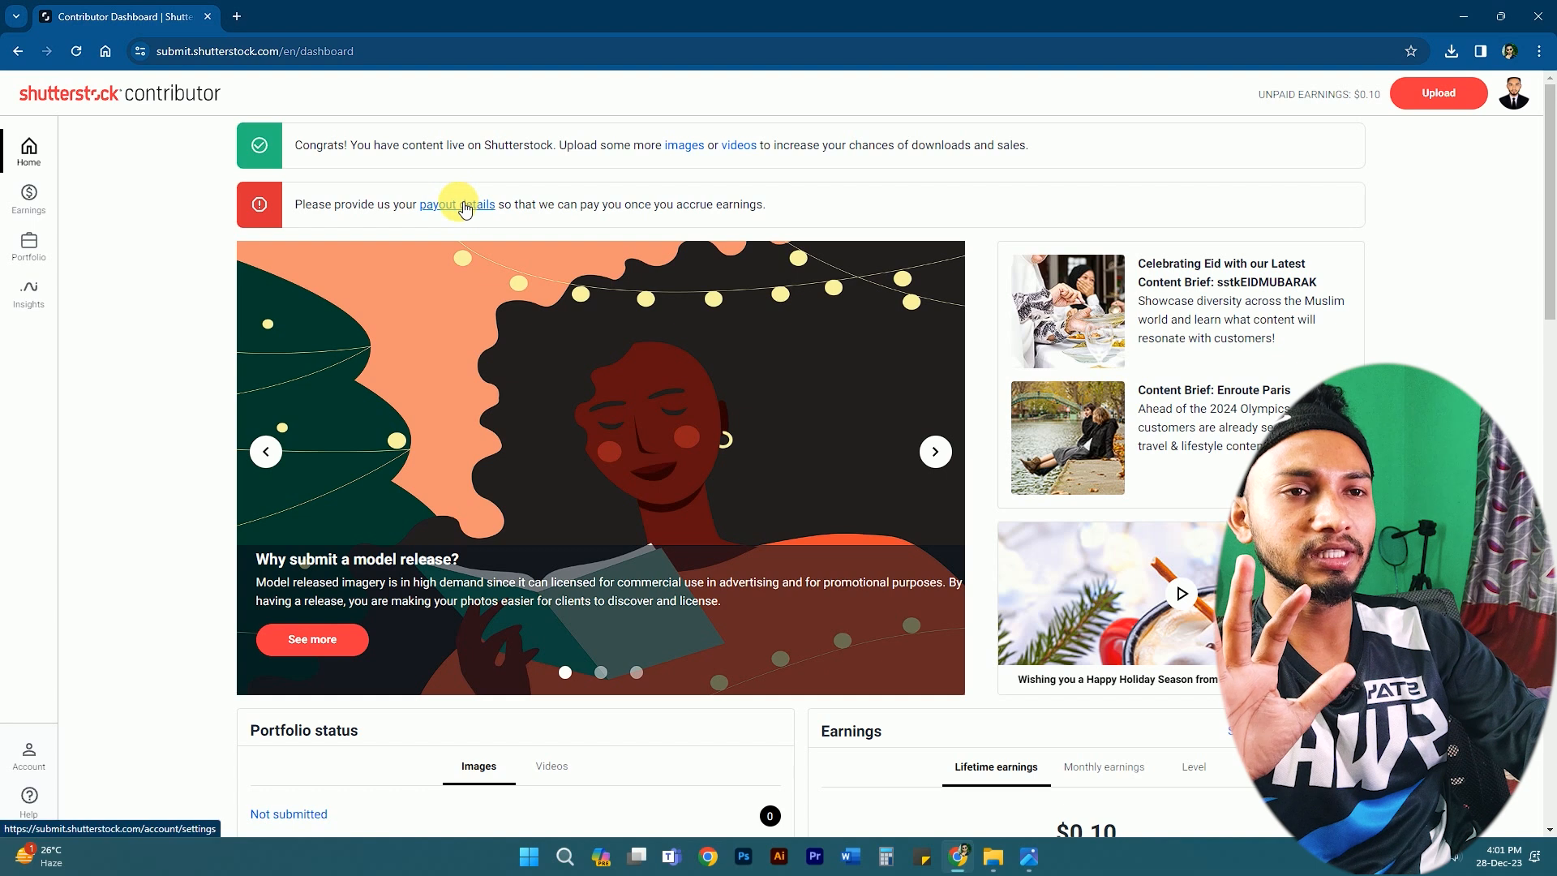
left_click(464, 204)
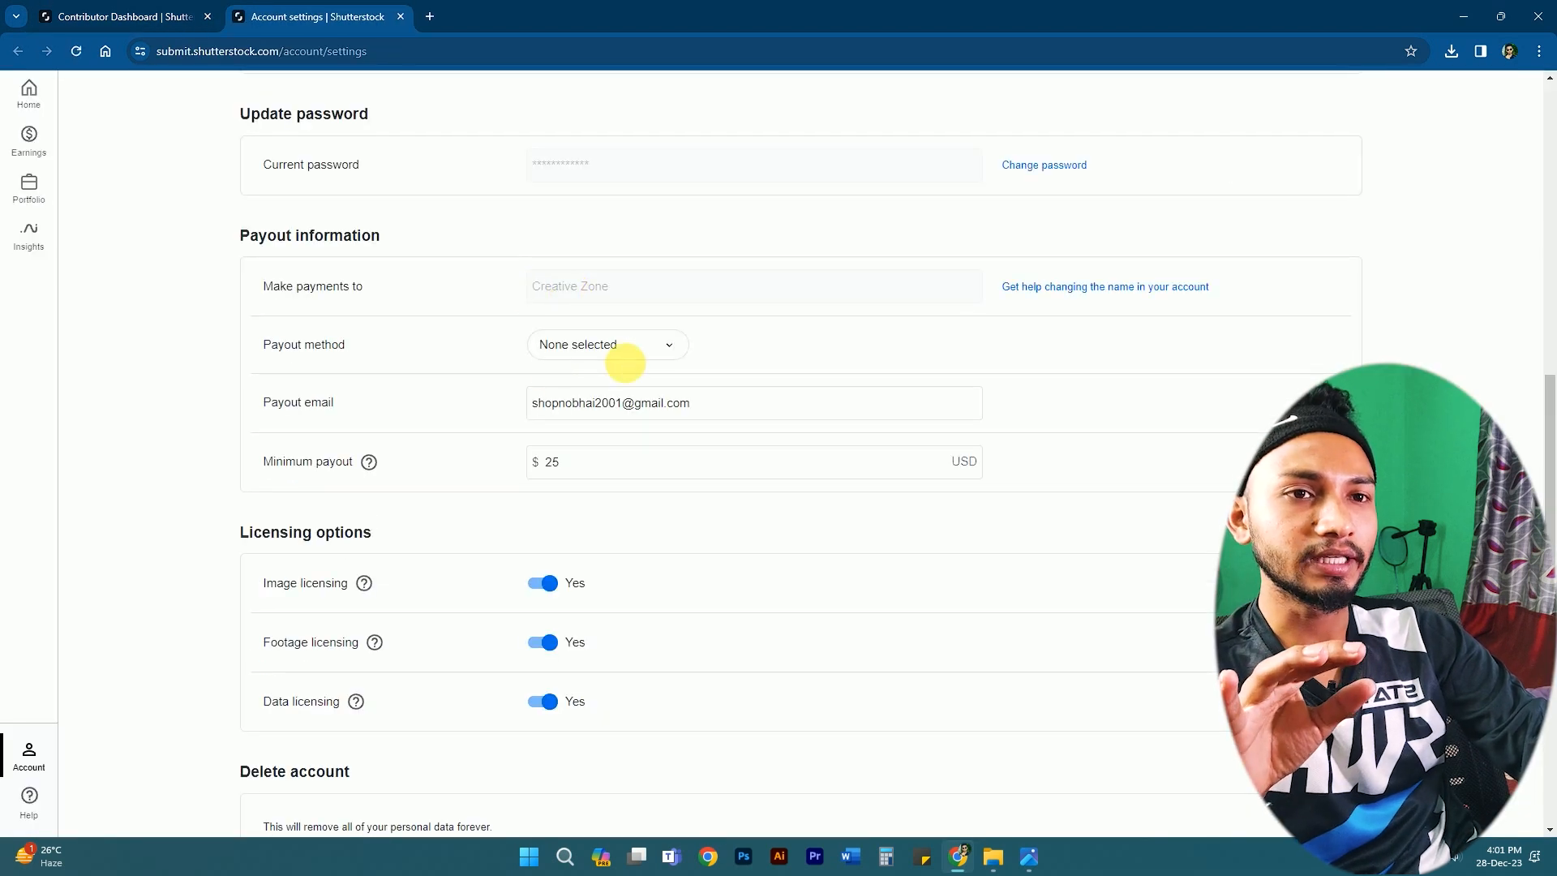
- Choose Payoneer as the payout method under Payout information
left_click(604, 343)
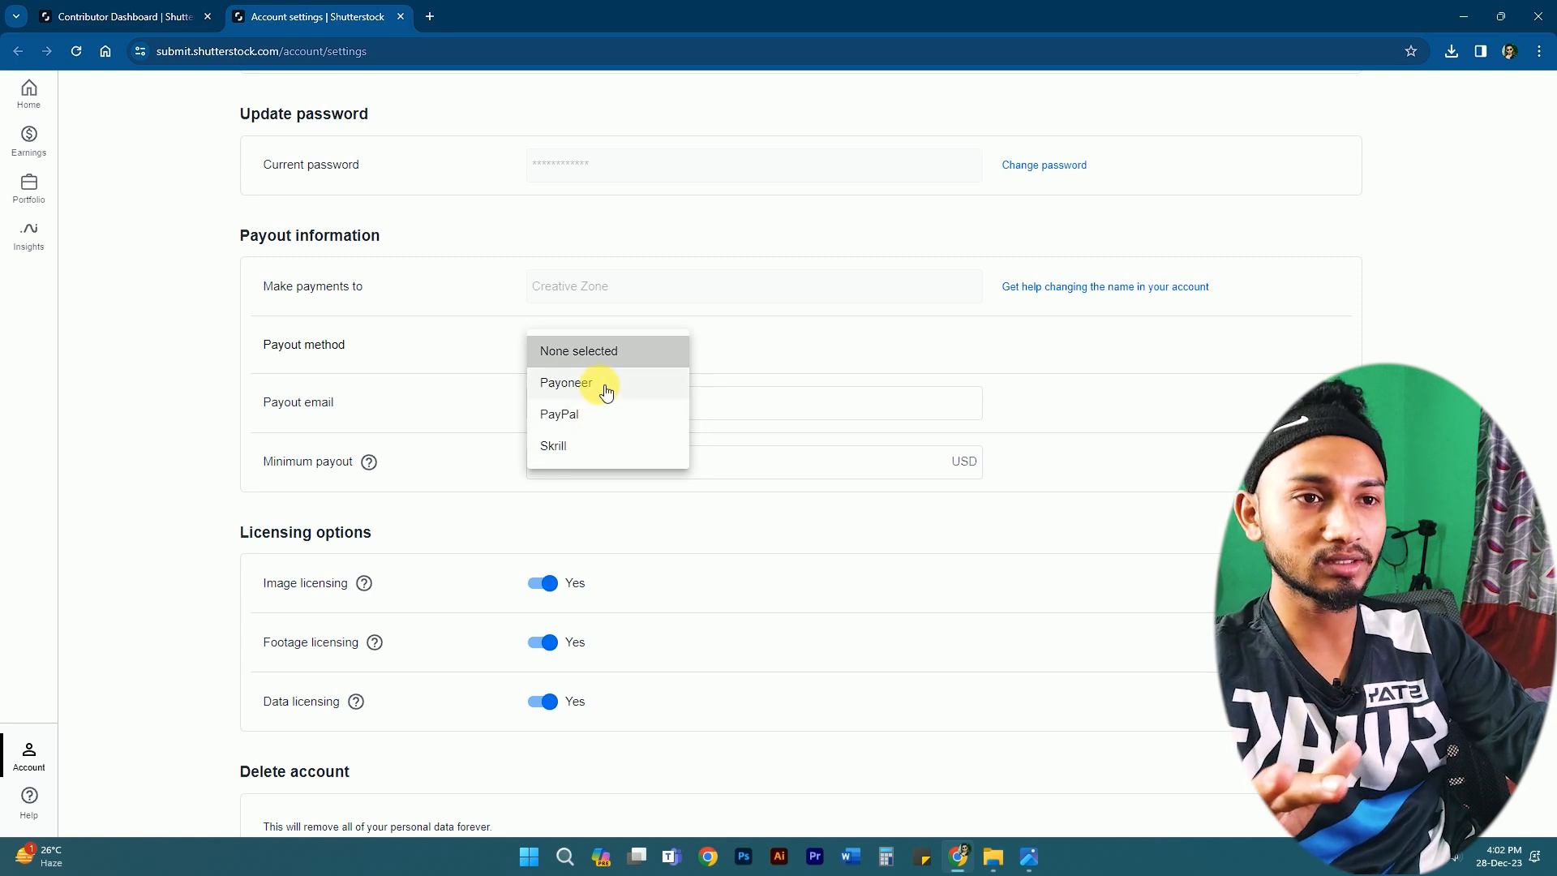
left_click(588, 387)
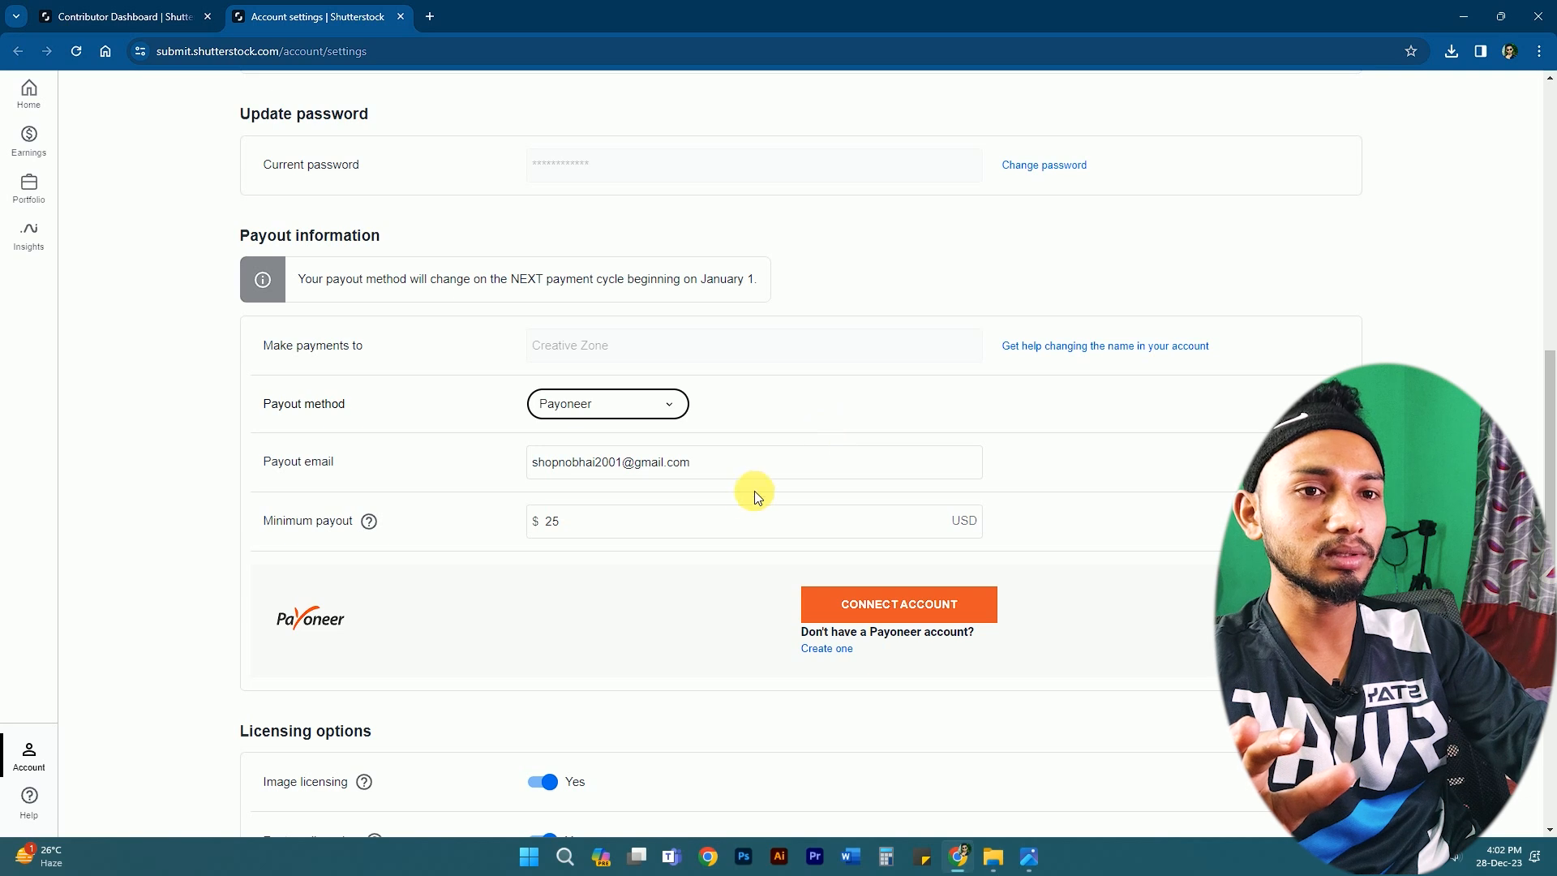